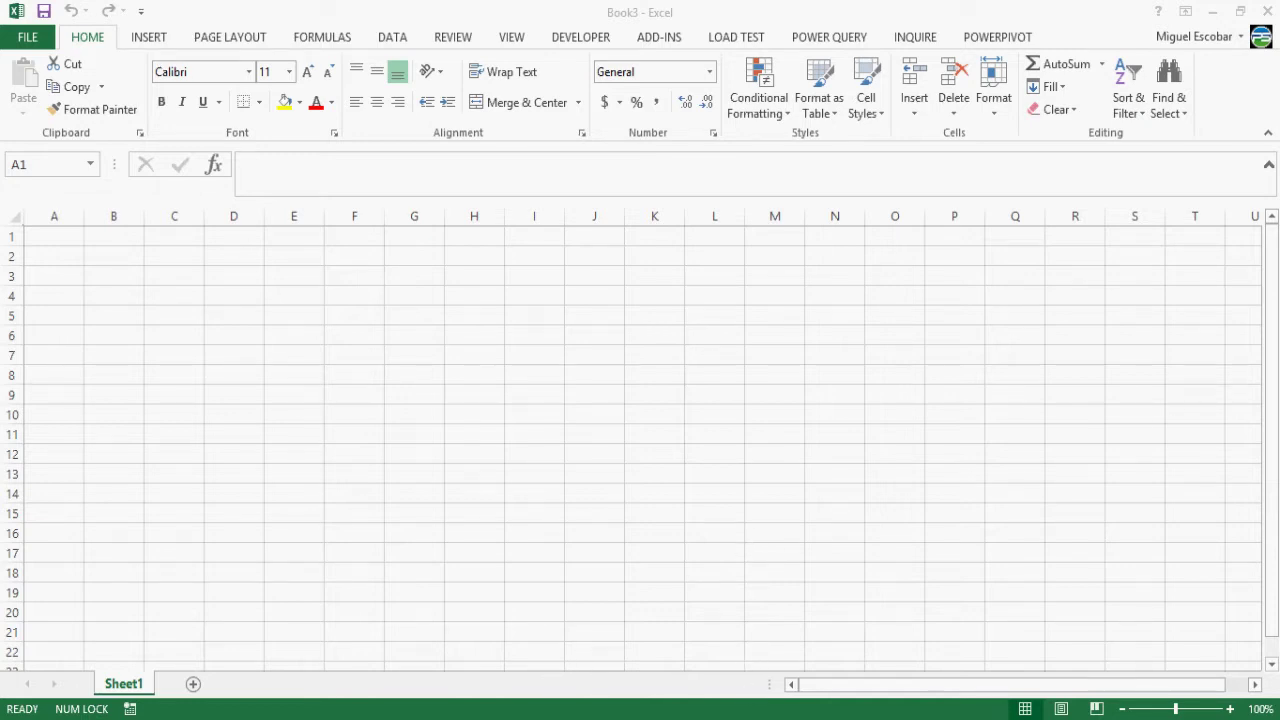
# Step: Review the Apr_2013, May_2013 and Aug_2013 sheets of File8.xlsx, checking values near their last rows
pyautogui.click(770, 685)
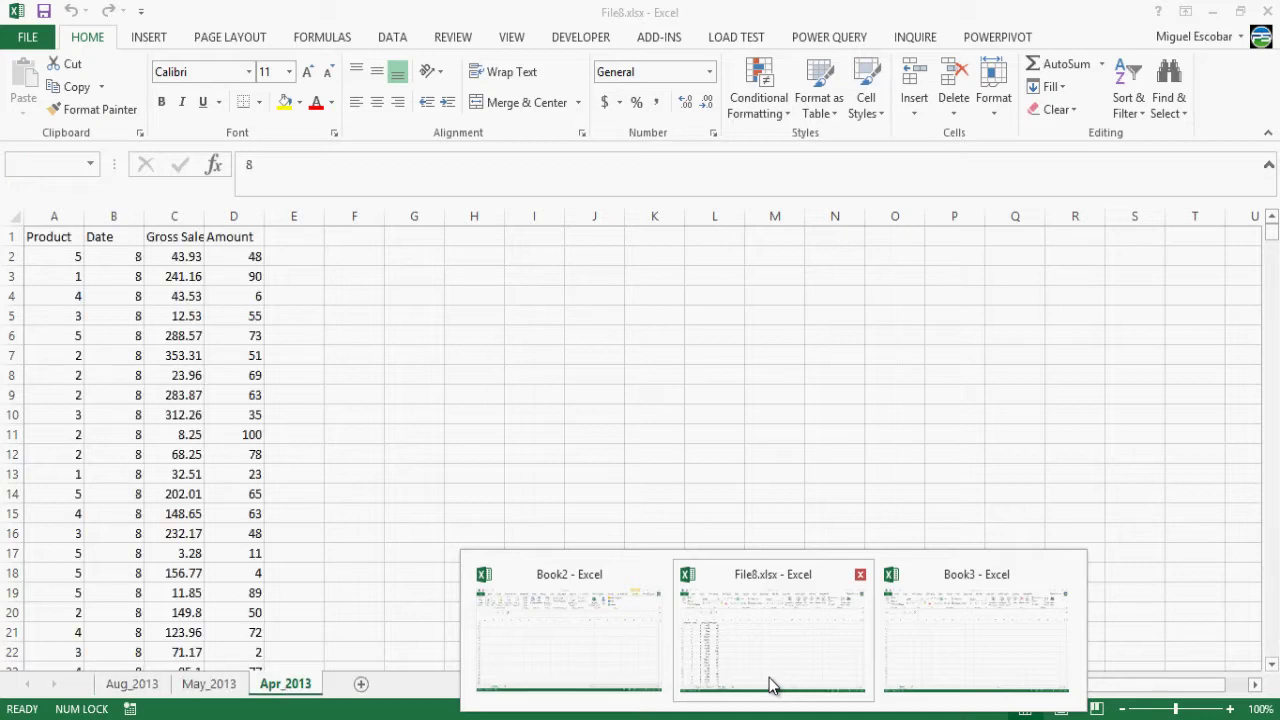
pyautogui.click(232, 569)
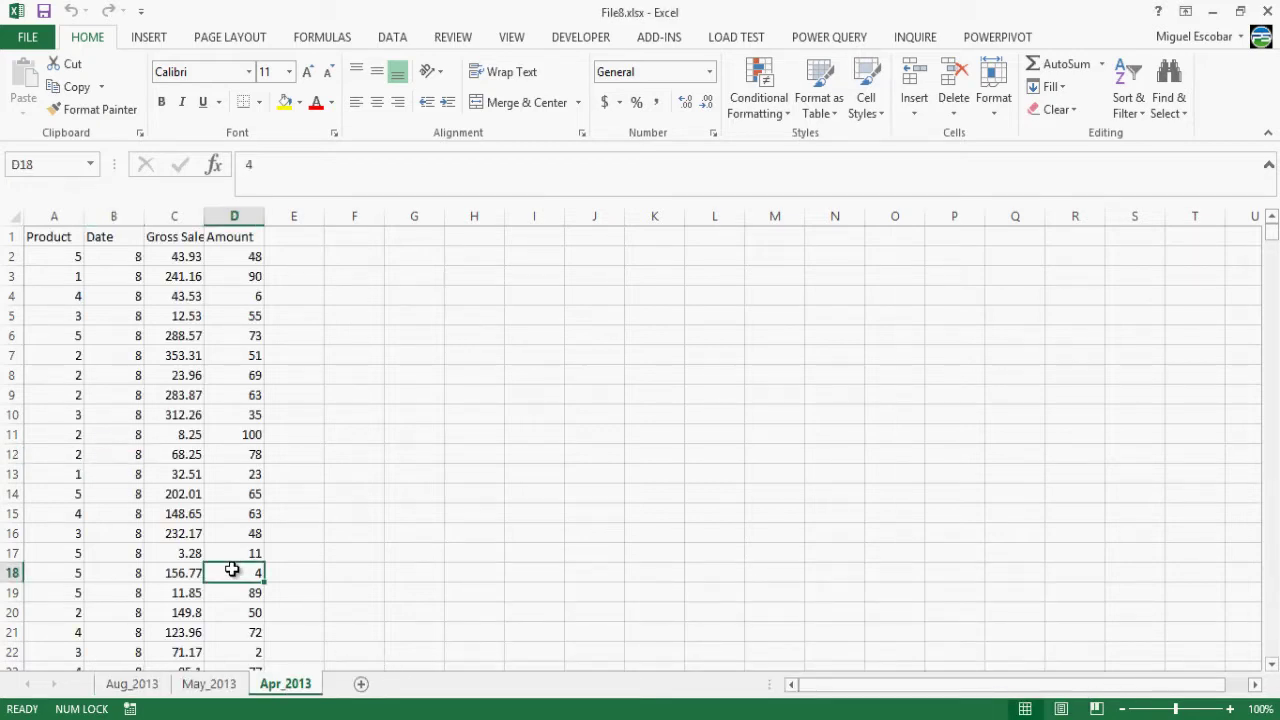
pyautogui.hotkey('ctrl', 'pageup')
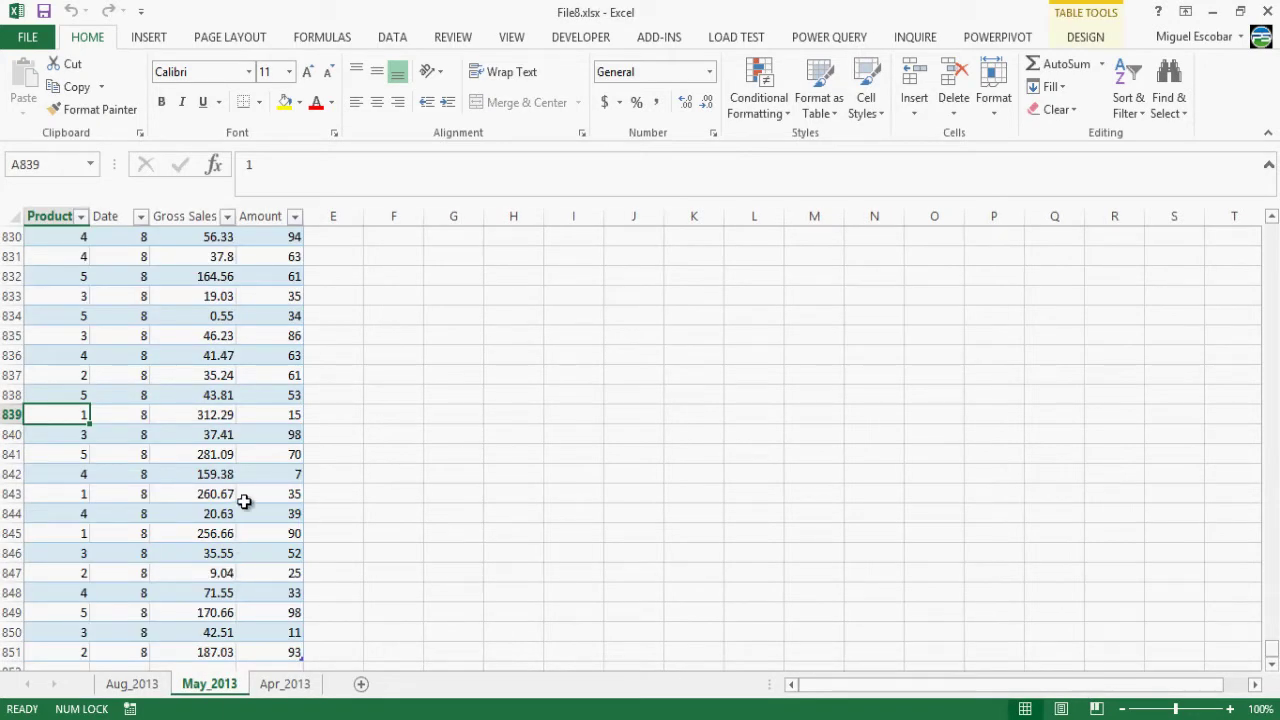
pyautogui.click(212, 454)
pyautogui.click(274, 458)
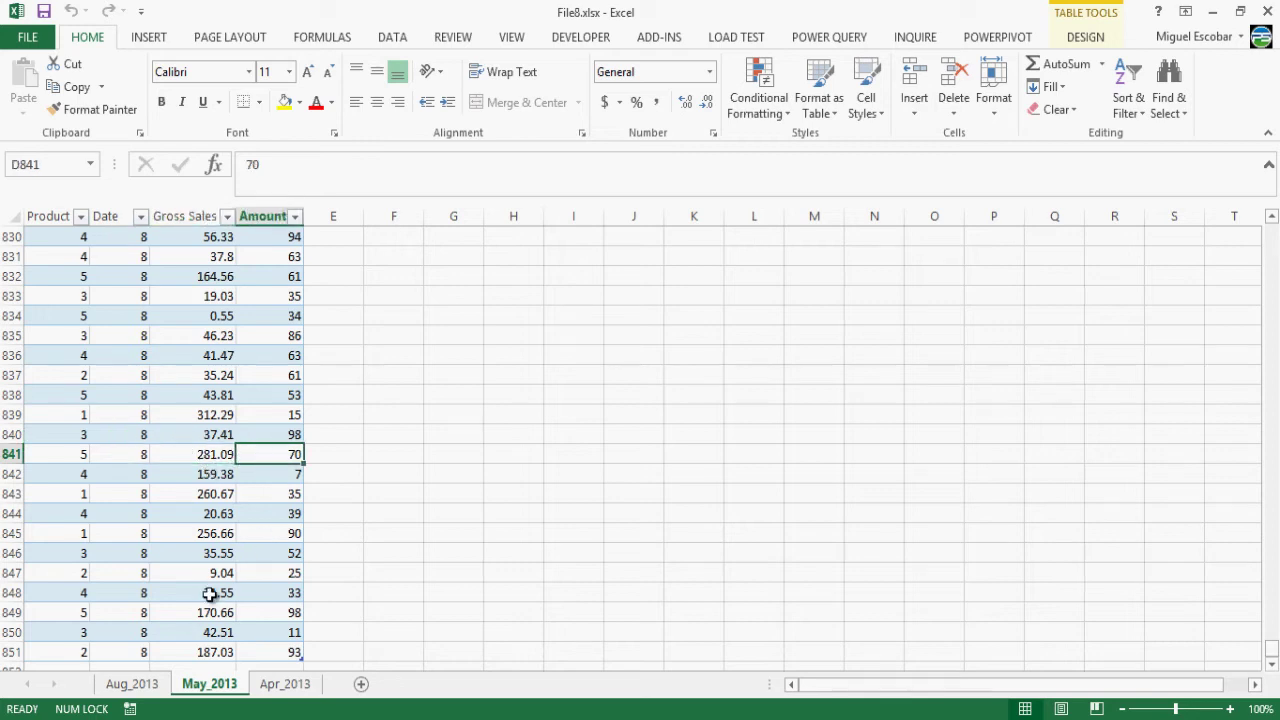
pyautogui.click(147, 683)
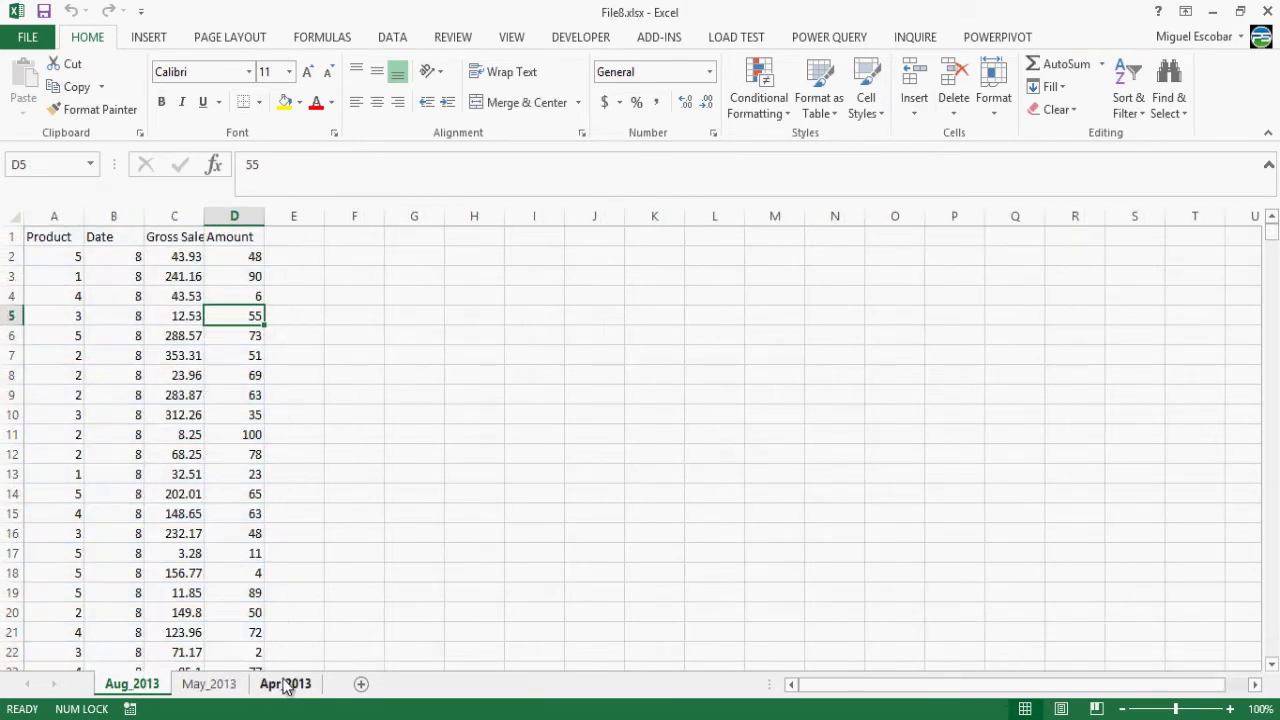
pyautogui.click(166, 573)
pyautogui.hotkey('ctrl', 'Home')
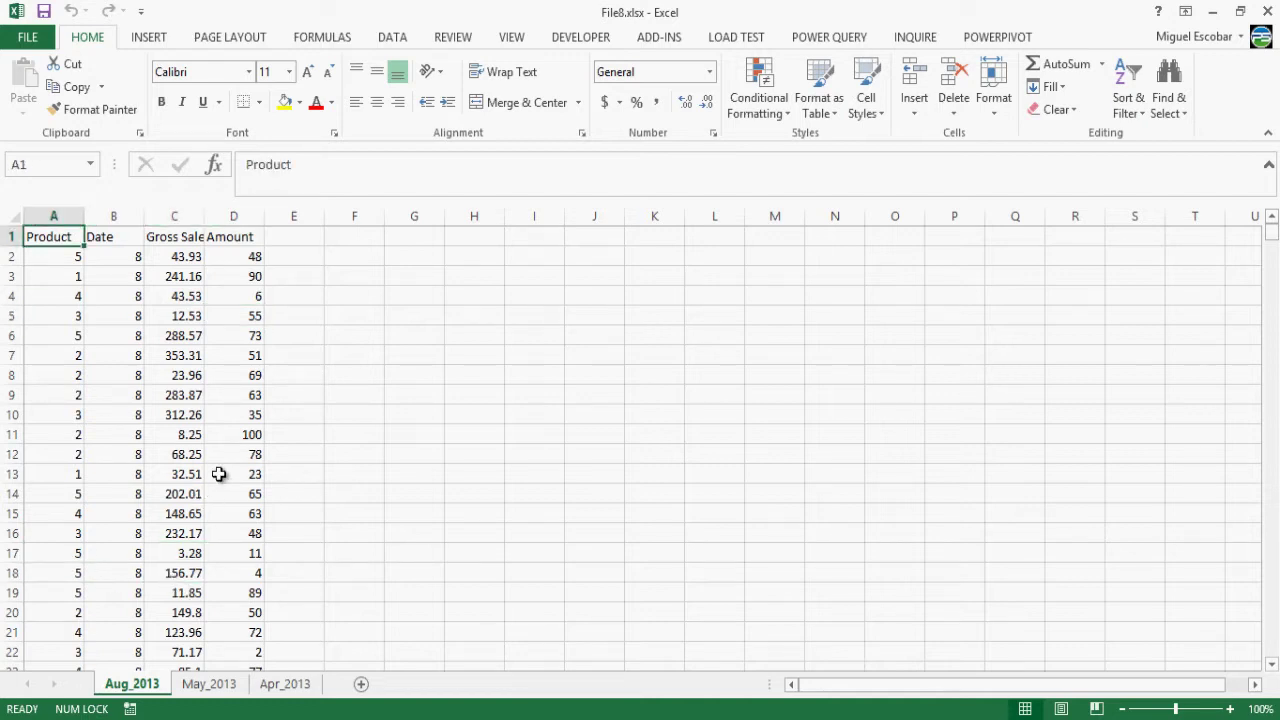
pyautogui.hotkey('ctrl', 'Down')
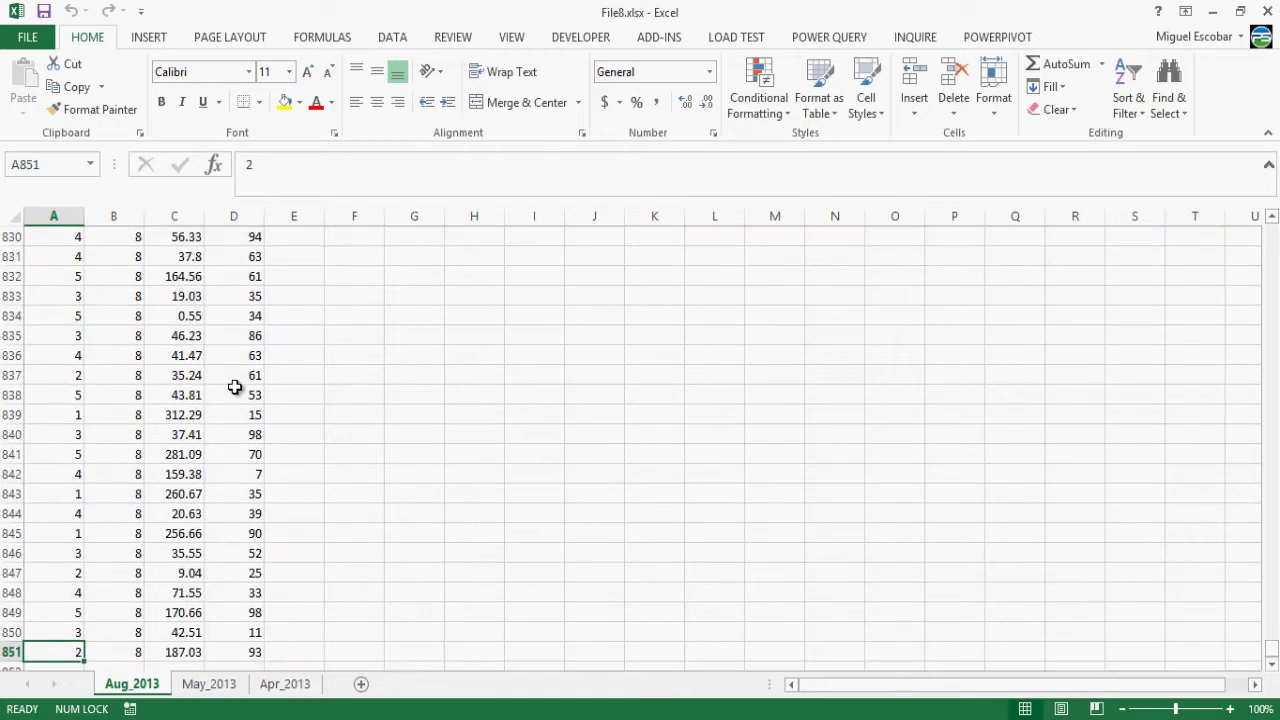
pyautogui.click(212, 684)
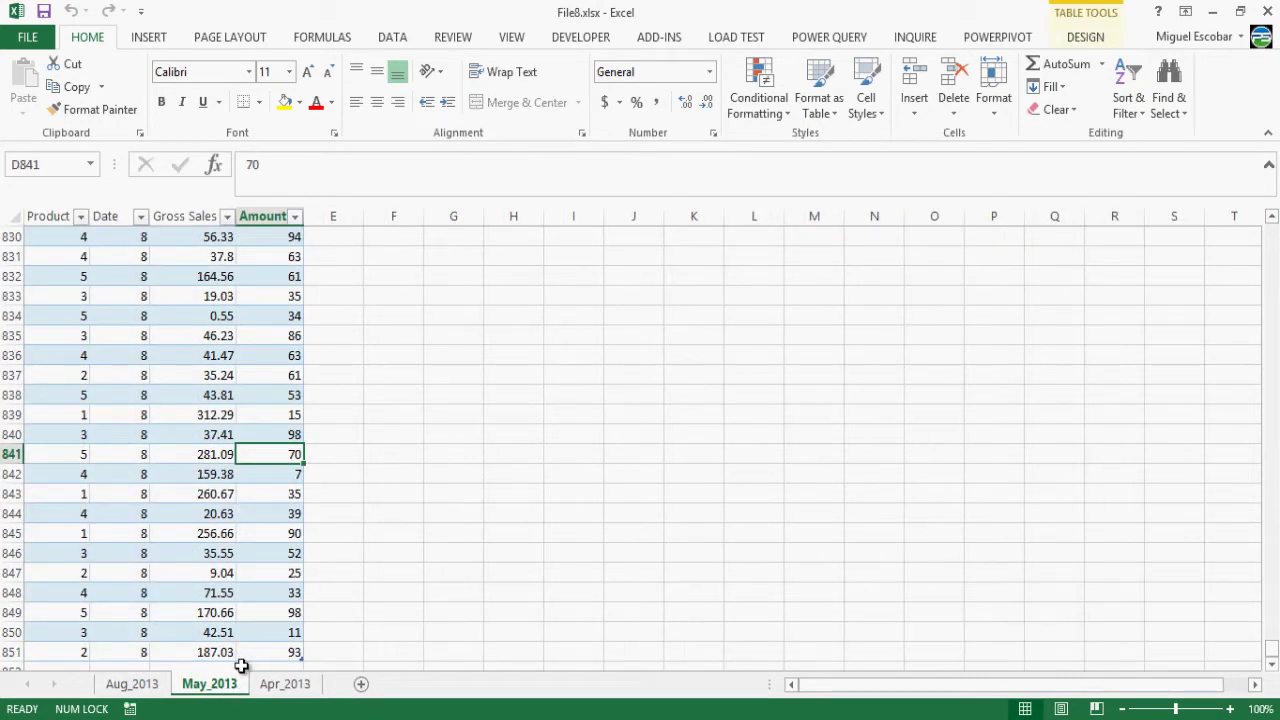
pyautogui.click(215, 573)
pyautogui.hotkey('ctrl', 'Home')
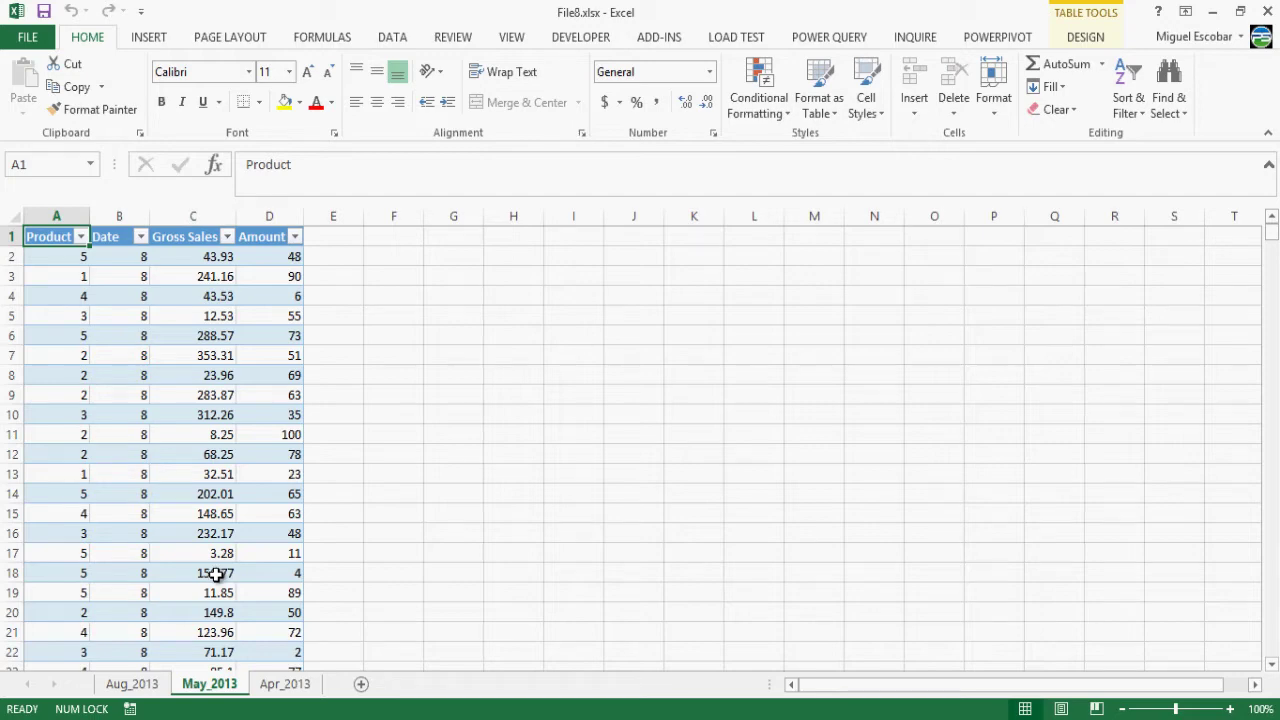
# Step: On Apr_2013, select the full data block A1:D851
pyautogui.click(270, 686)
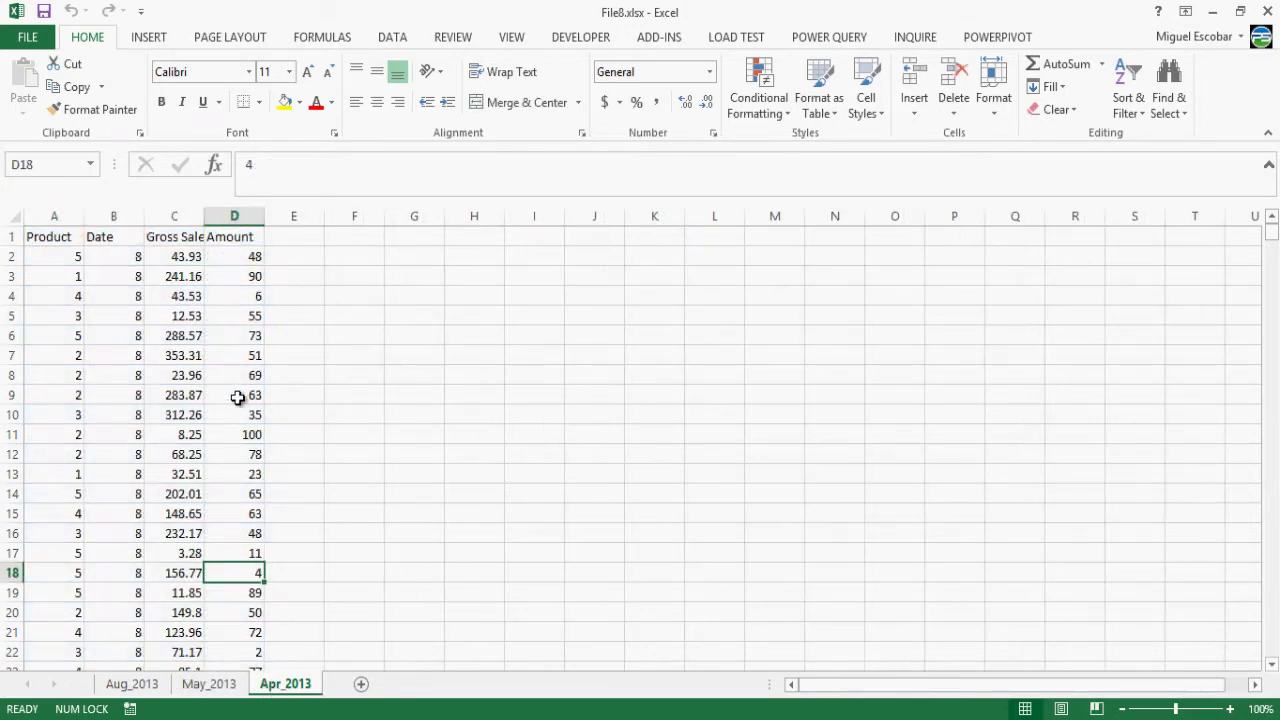
pyautogui.click(52, 238)
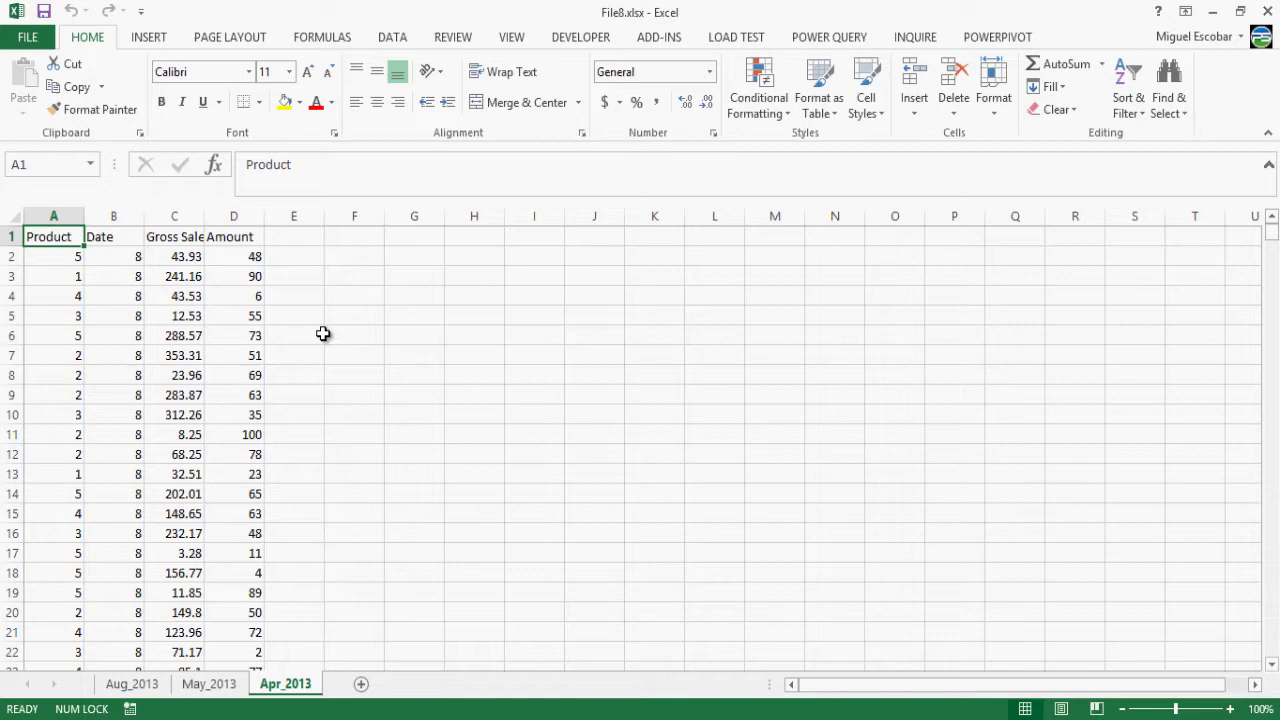
pyautogui.click(294, 240)
pyautogui.hotkey('ctrl', 'shift', 'End')
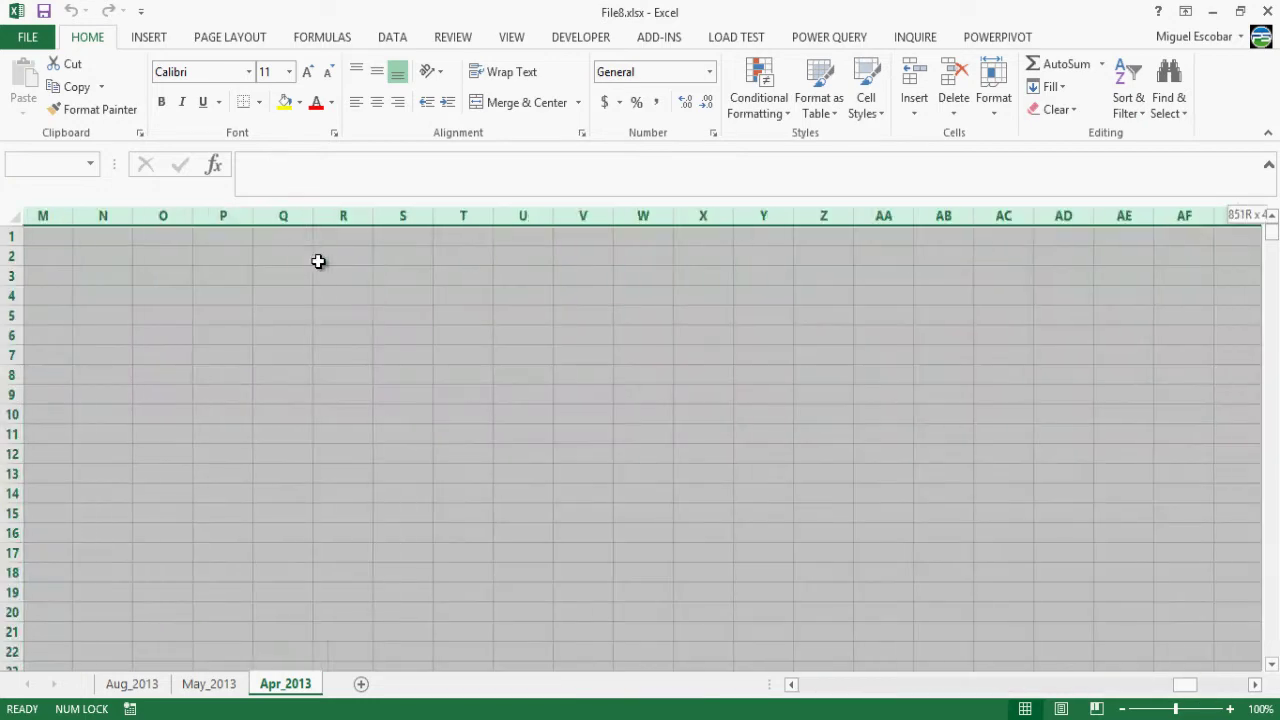
pyautogui.hotkey('ctrl', 'shift', 'Right')
pyautogui.hotkey('ctrl', 'Left')
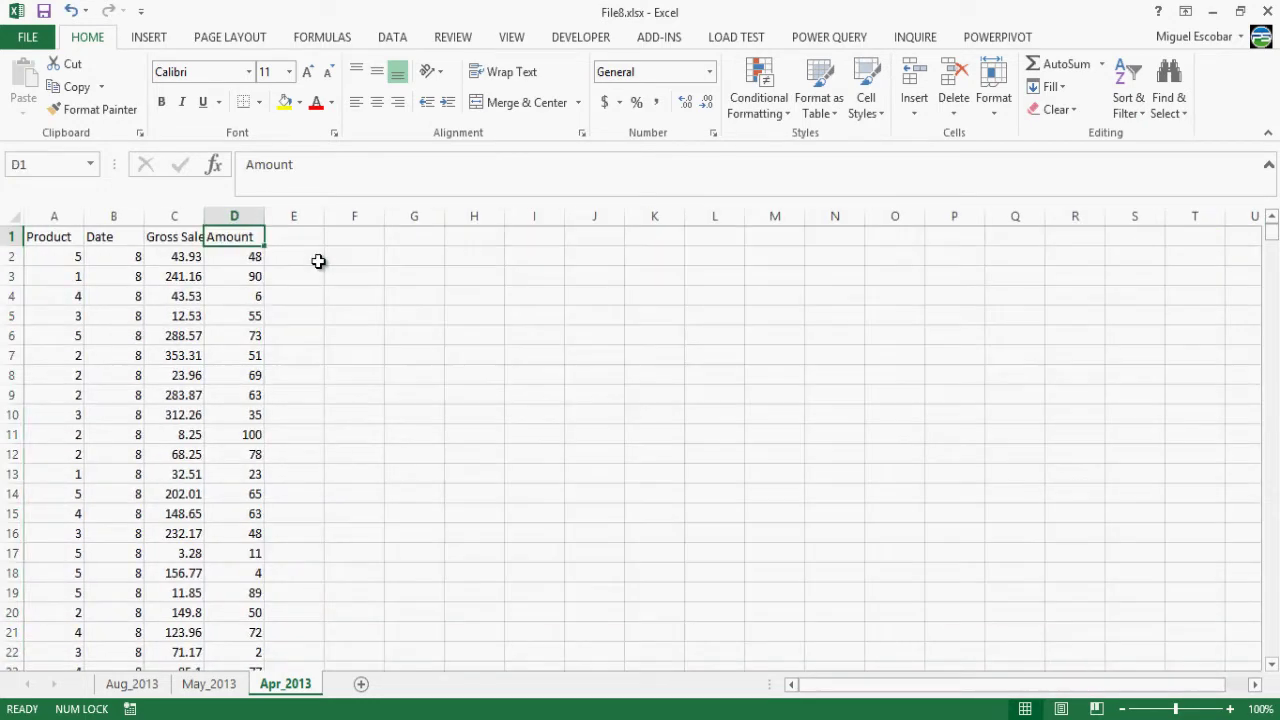
pyautogui.press('Left')
pyautogui.press('Left')
pyautogui.press('Left')
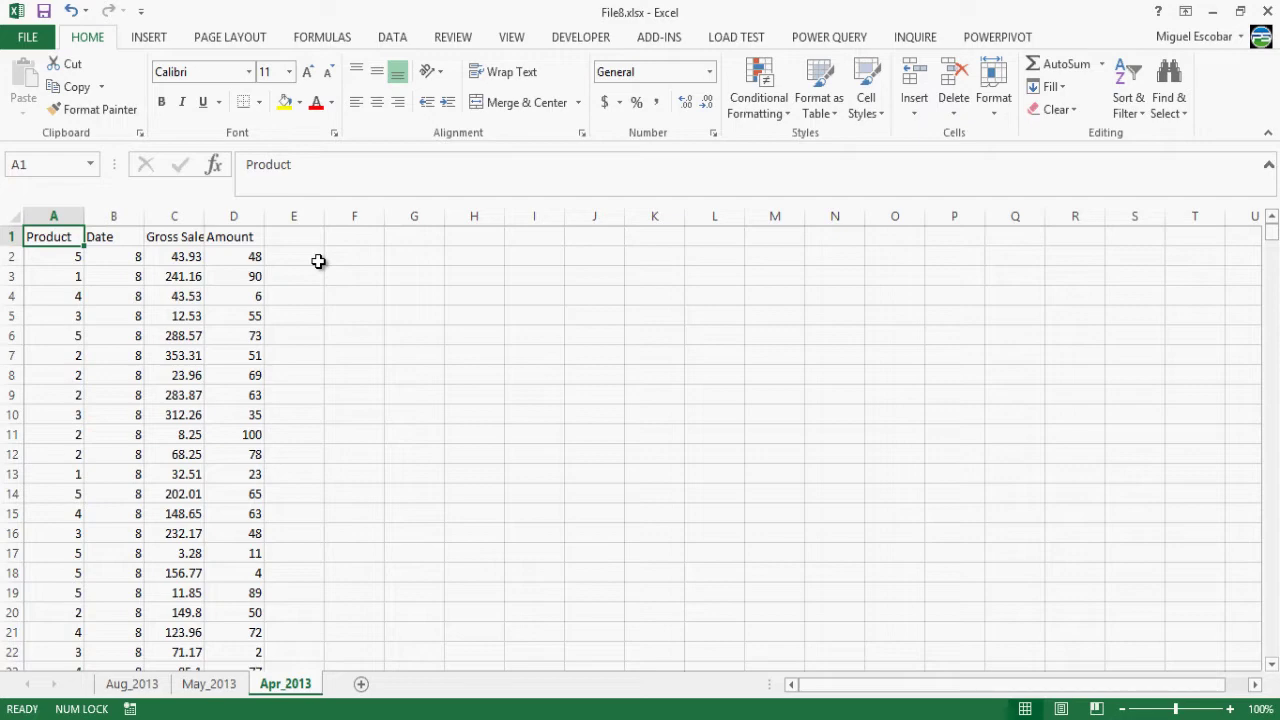
pyautogui.hotkey('ctrl', 'shift', 'Down')
pyautogui.hotkey('ctrl', 'shift', 'Right')
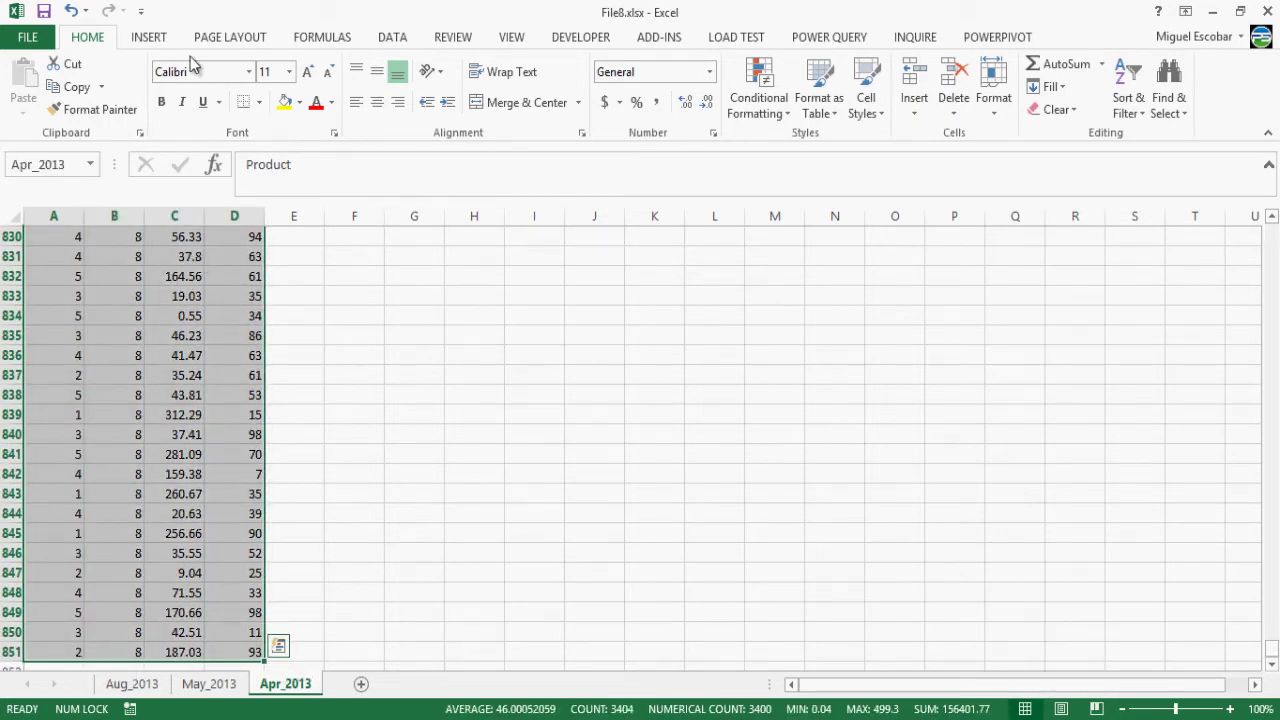
pyautogui.click(312, 37)
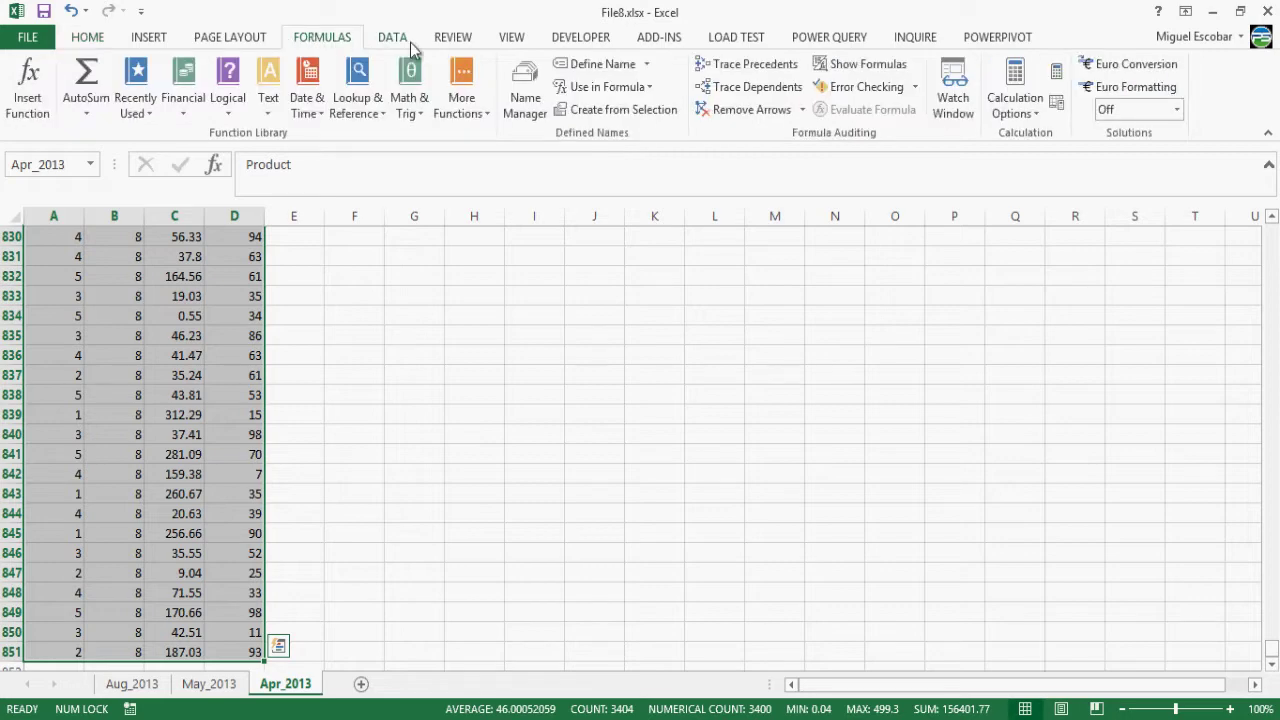
pyautogui.click(533, 96)
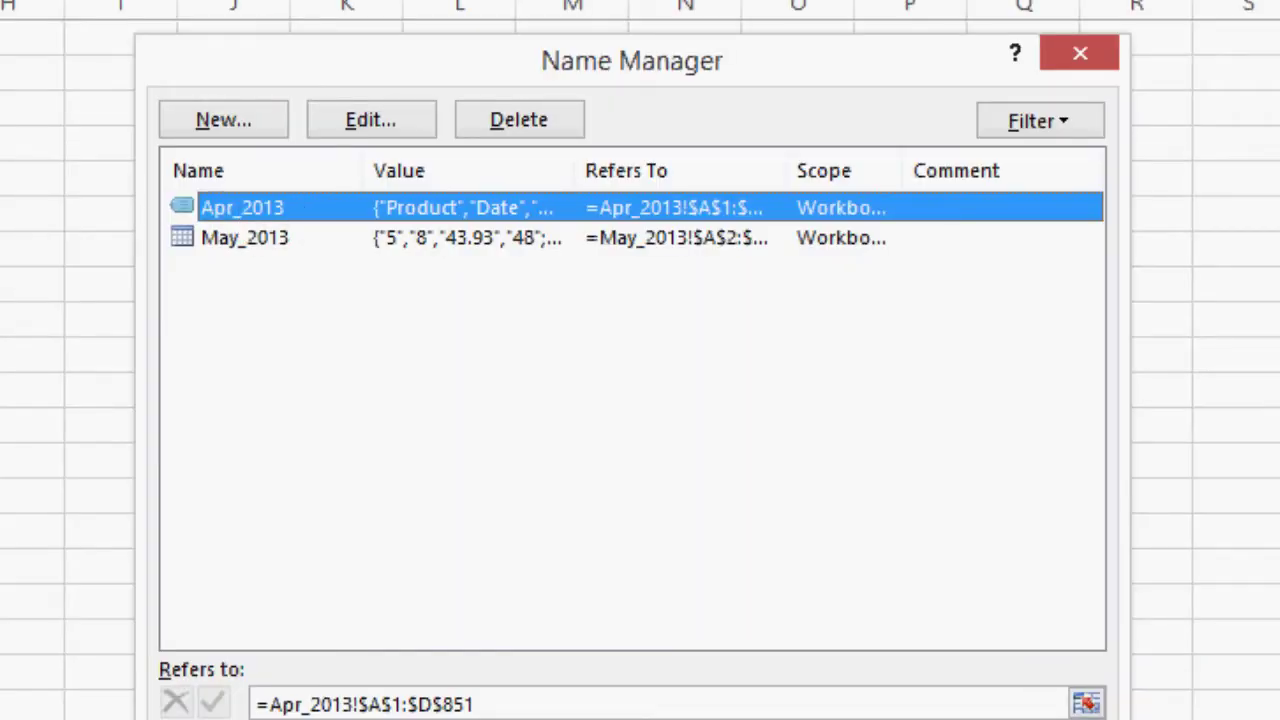
pyautogui.click(298, 240)
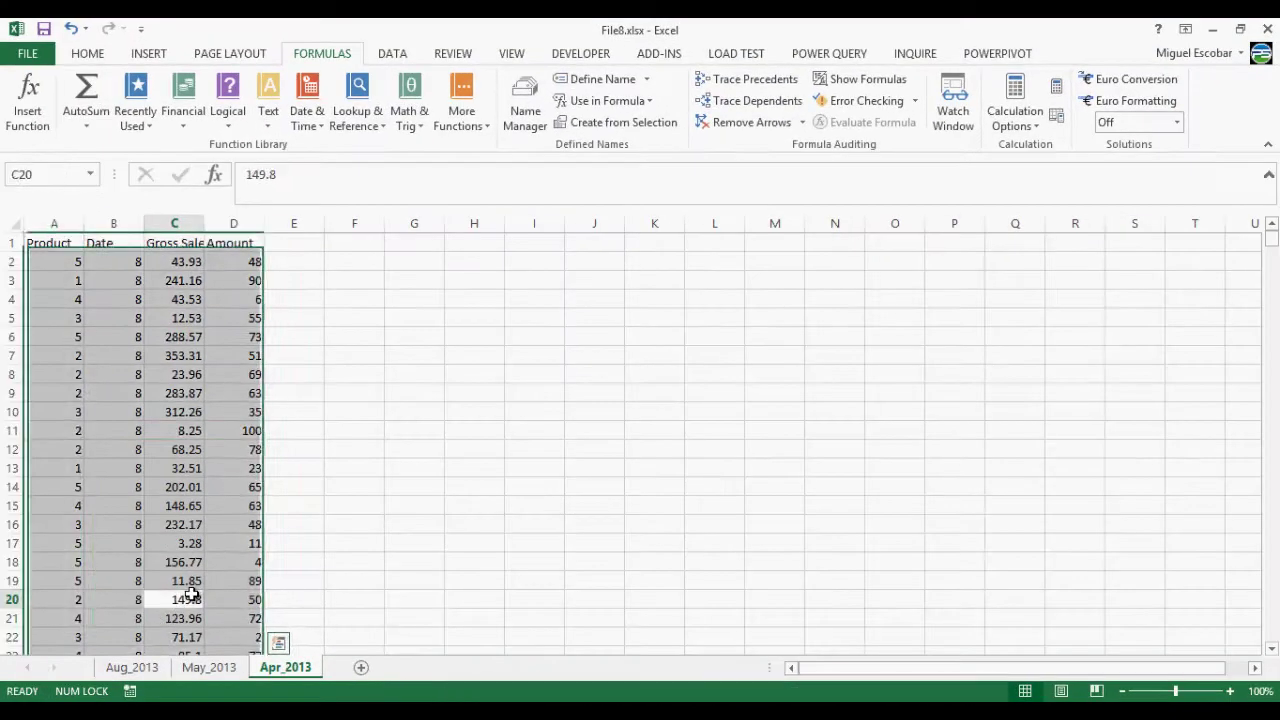
pyautogui.click(190, 596)
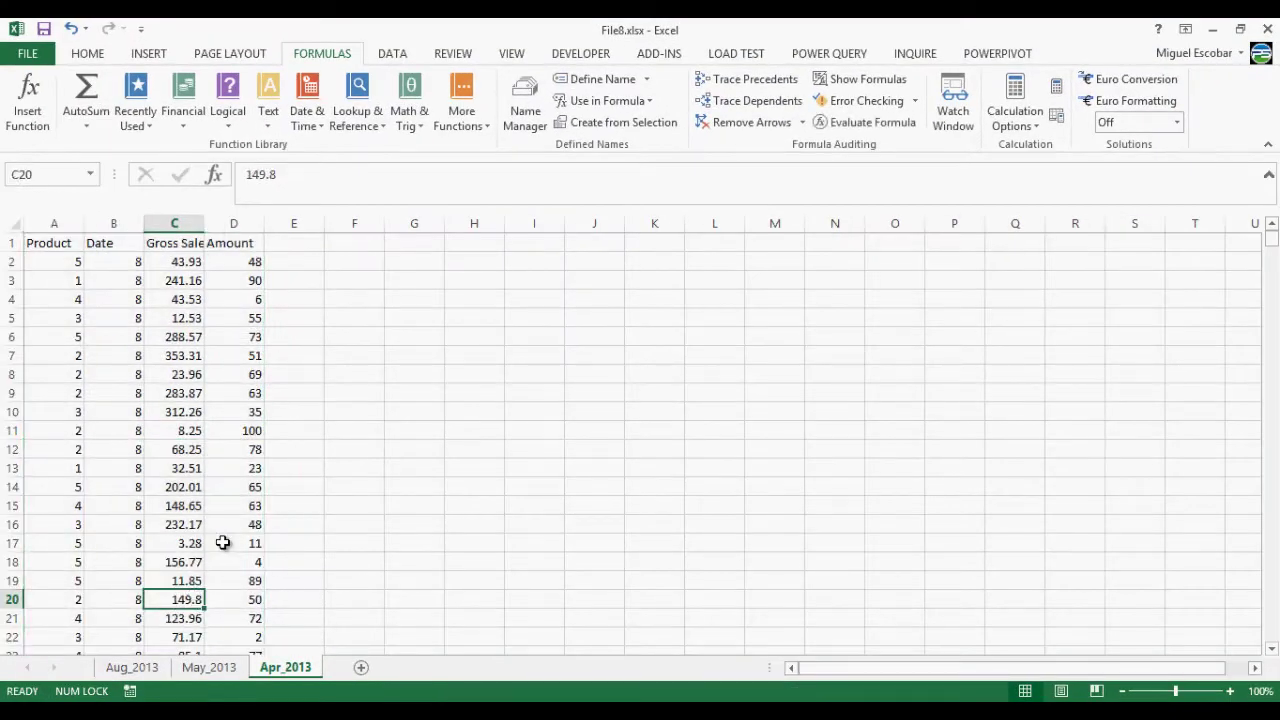
pyautogui.click(176, 410)
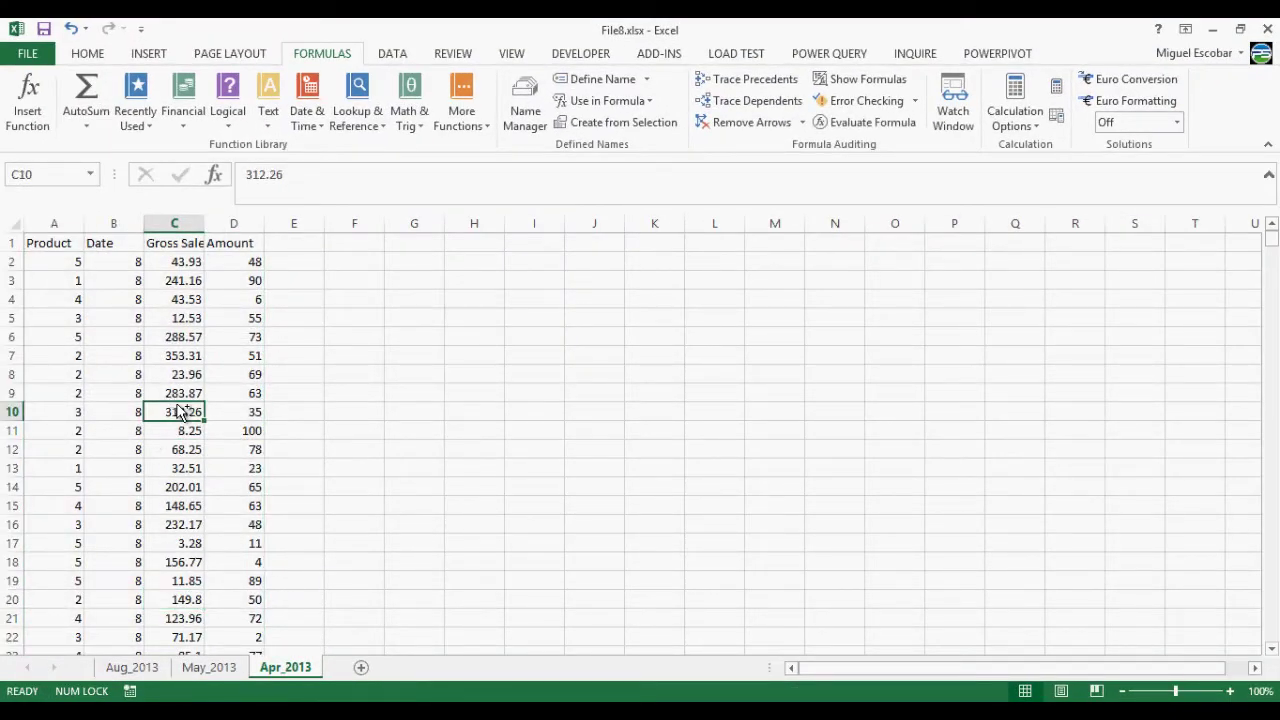
pyautogui.hotkey('ctrl', 'Home')
pyautogui.hotkey('ctrl', 'End')
pyautogui.press('Home')
pyautogui.hotkey('ctrl', 'Home')
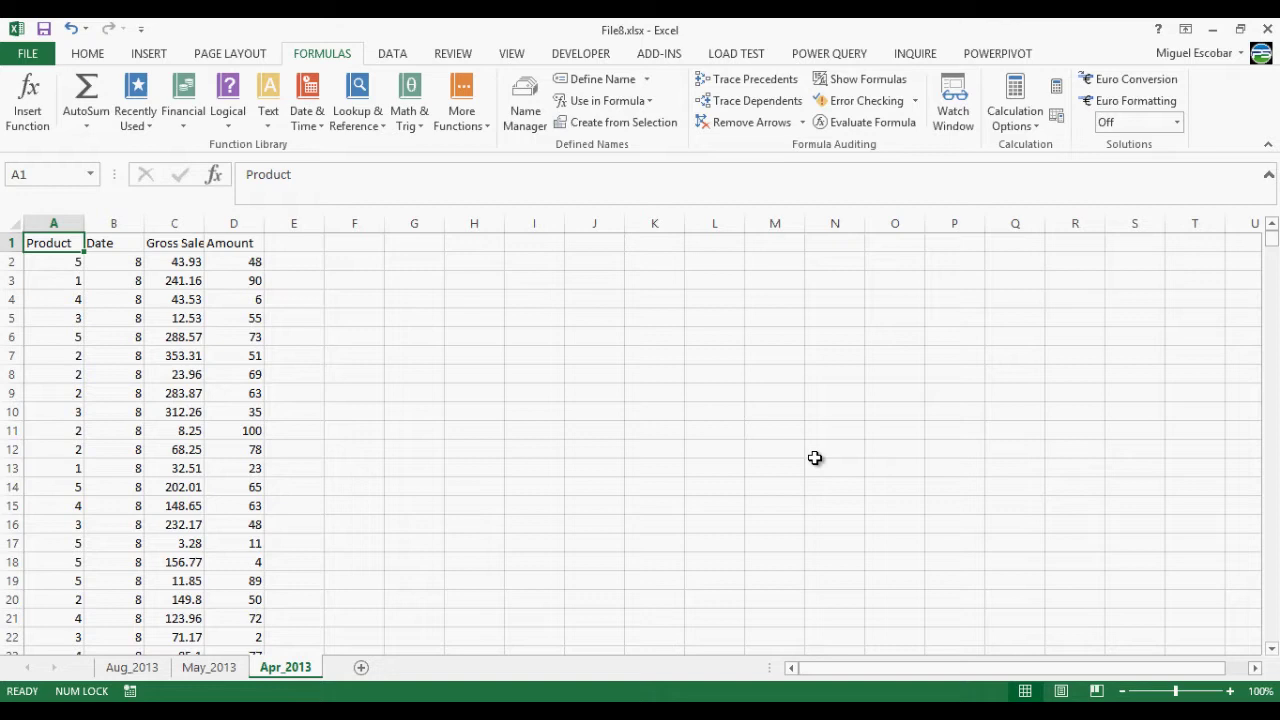
pyautogui.moveTo(791, 669)
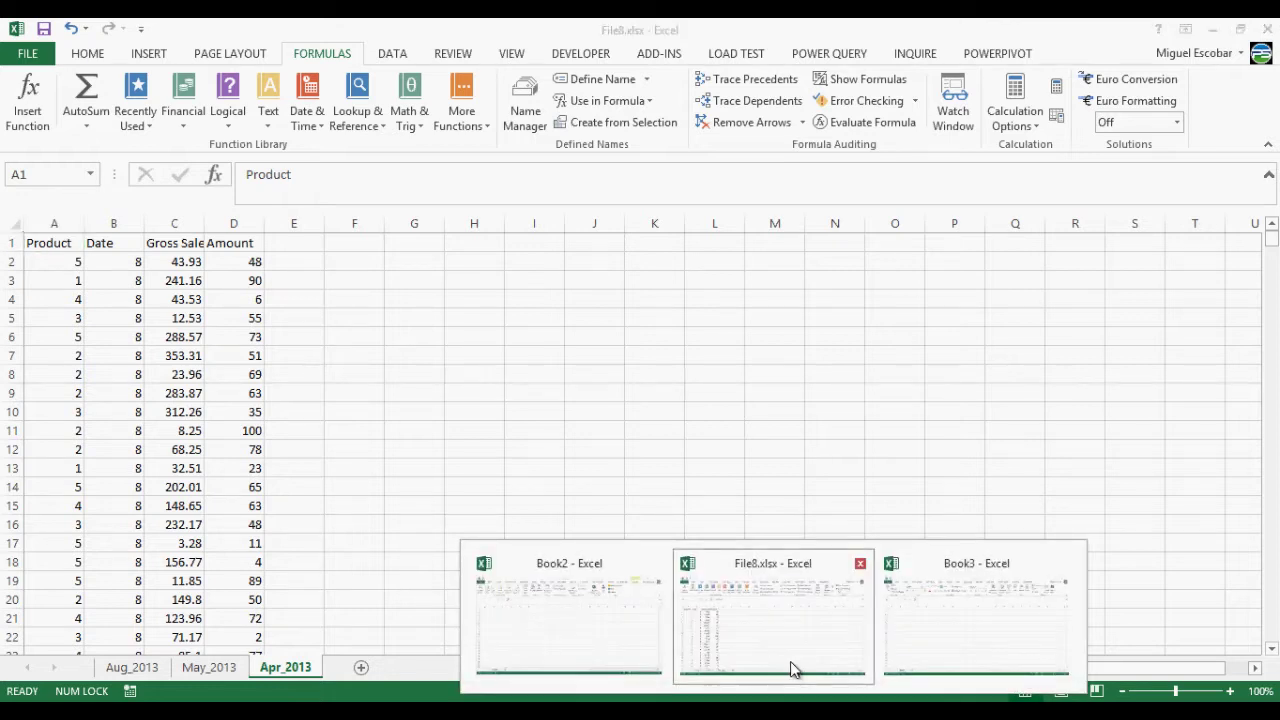
# Step: In Book3, start a Power Query From Excel import with File8.xlsx as the source
pyautogui.click(890, 630)
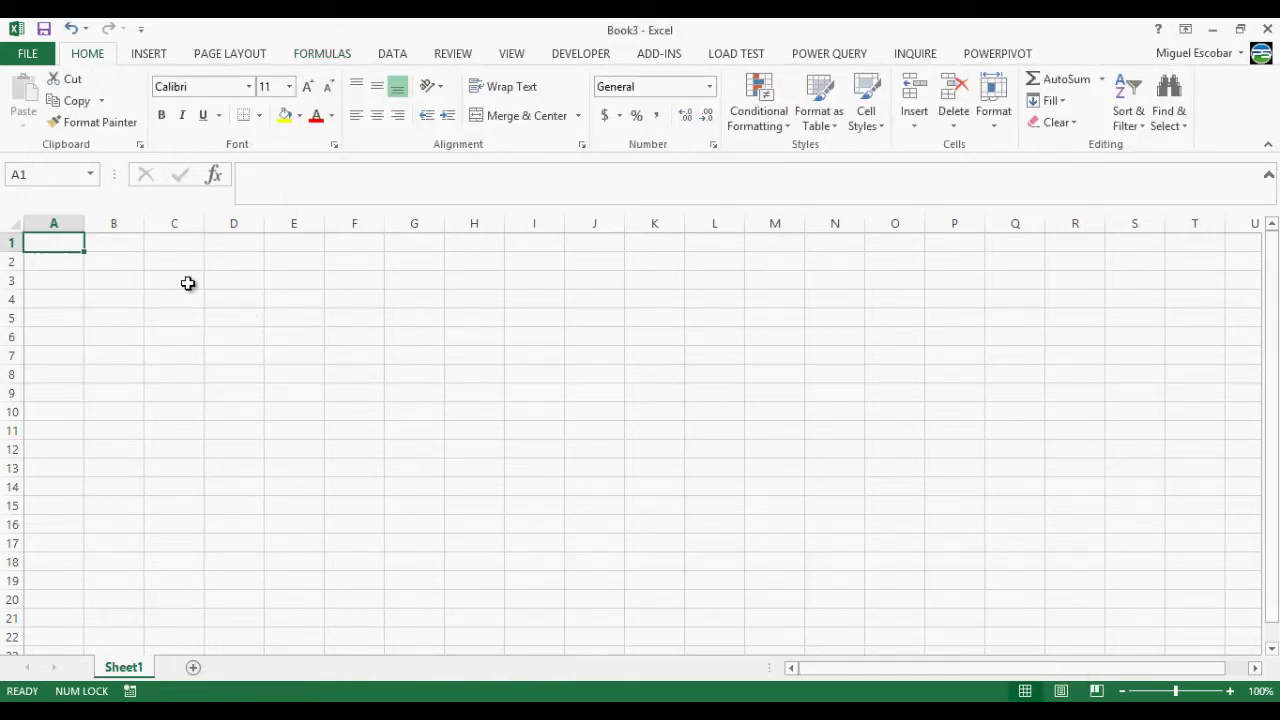
pyautogui.click(825, 54)
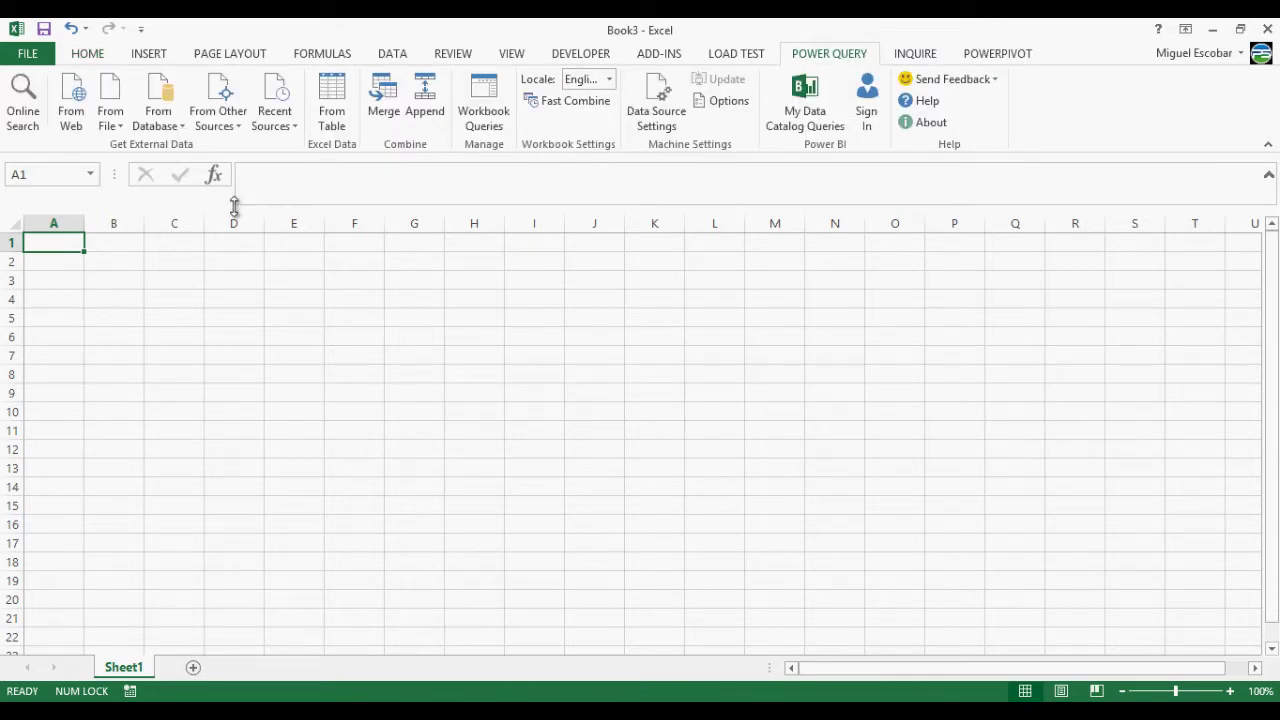
pyautogui.click(110, 120)
pyautogui.click(128, 155)
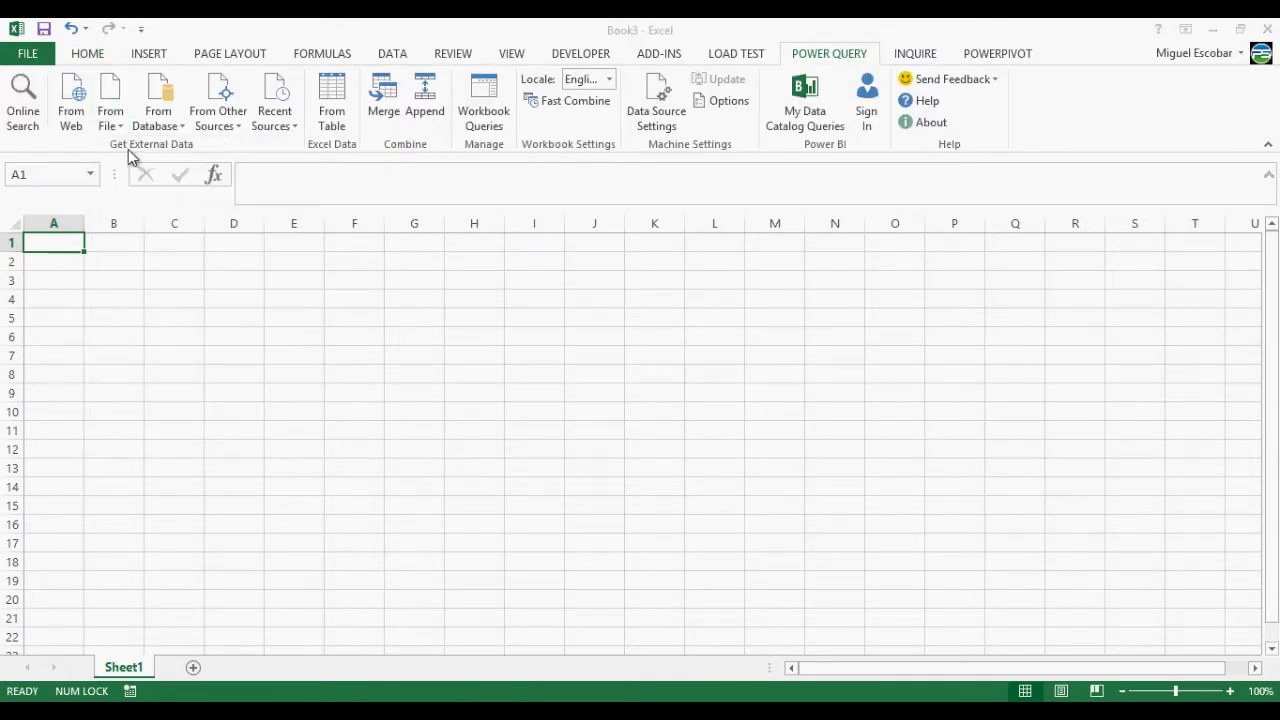
pyautogui.doubleClick(284, 196)
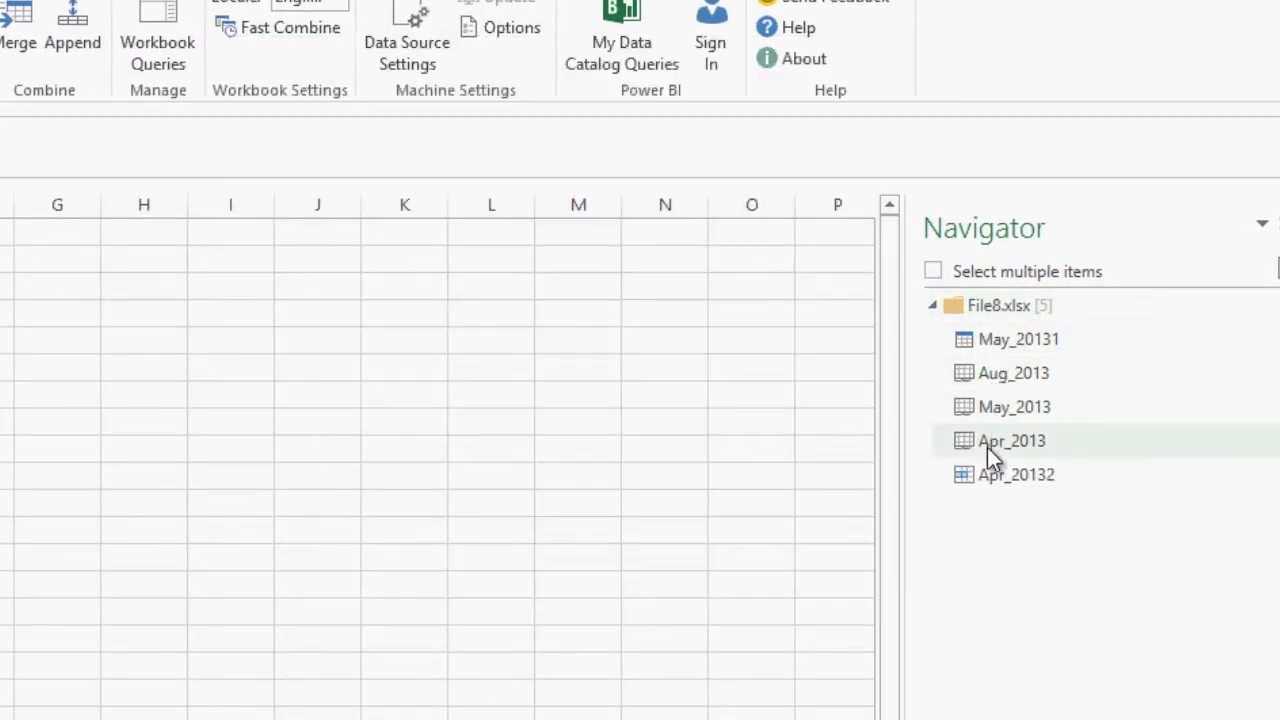
# Step: Preview Apr_2013 and Apr_20132 in the Navigator and bring up File8.xlsx's workbook-level actions
pyautogui.moveTo(992, 346)
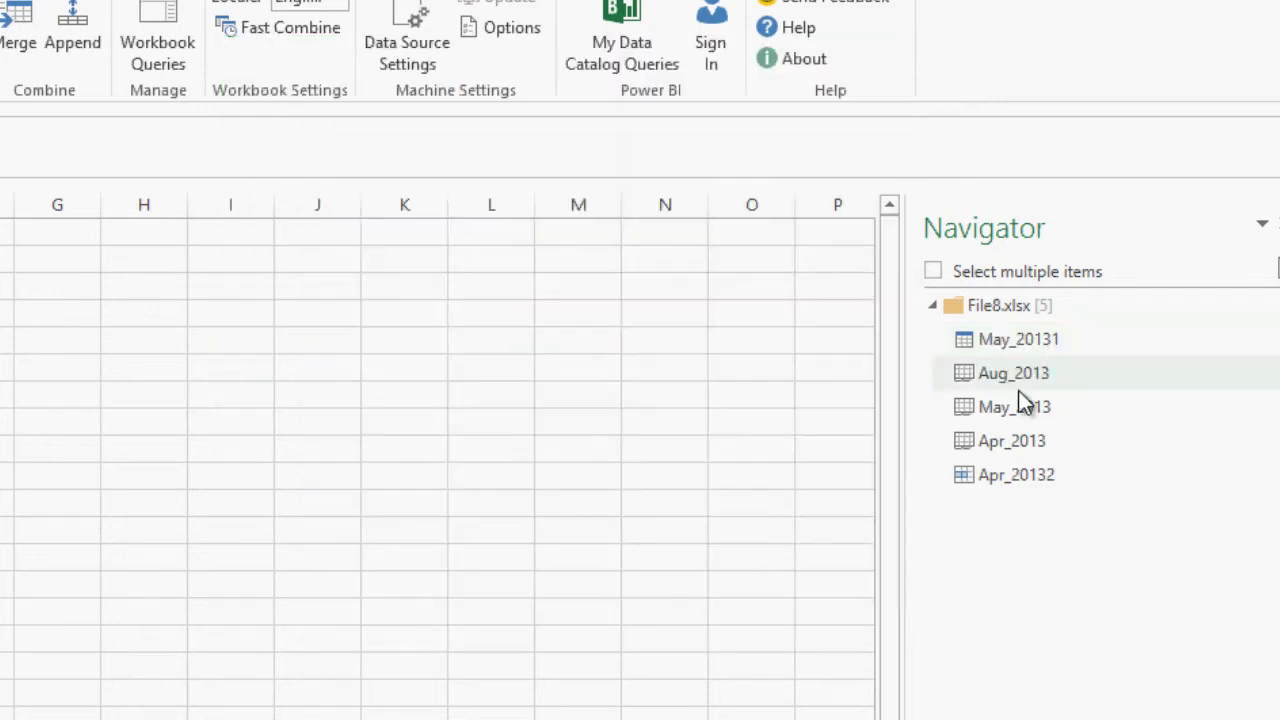
pyautogui.moveTo(995, 387)
pyautogui.moveTo(980, 447)
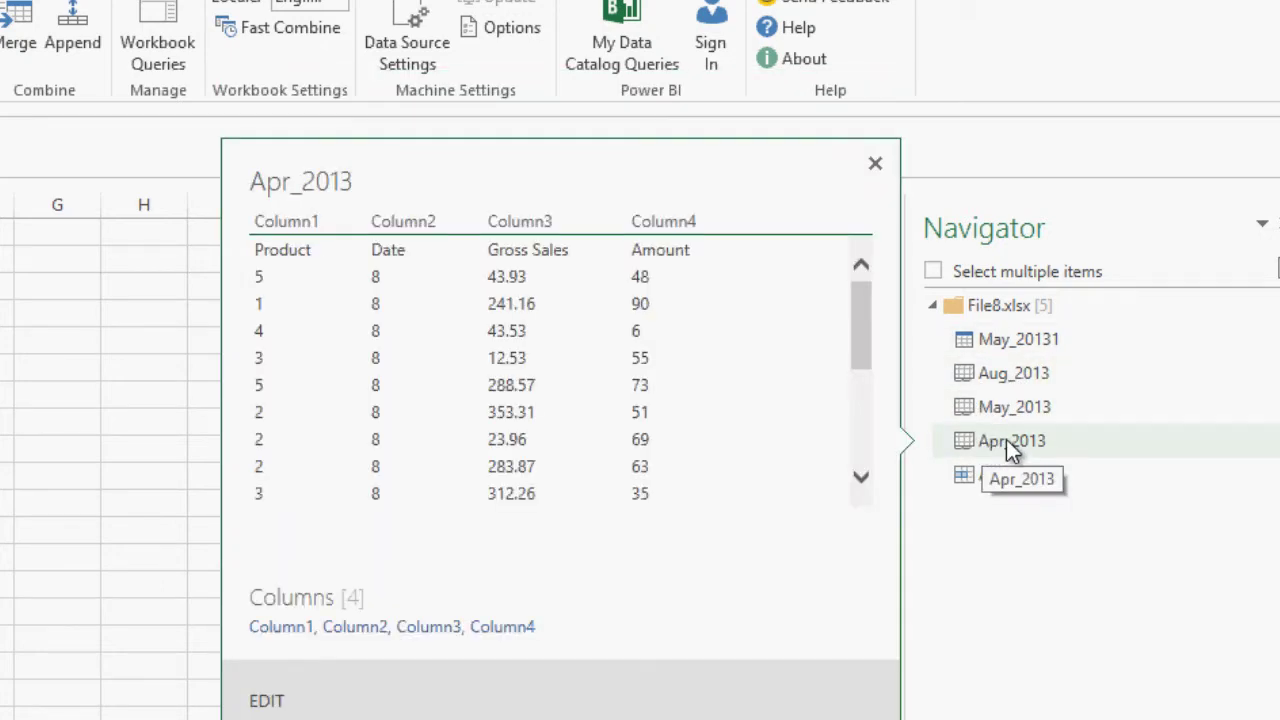
pyautogui.moveTo(1008, 478)
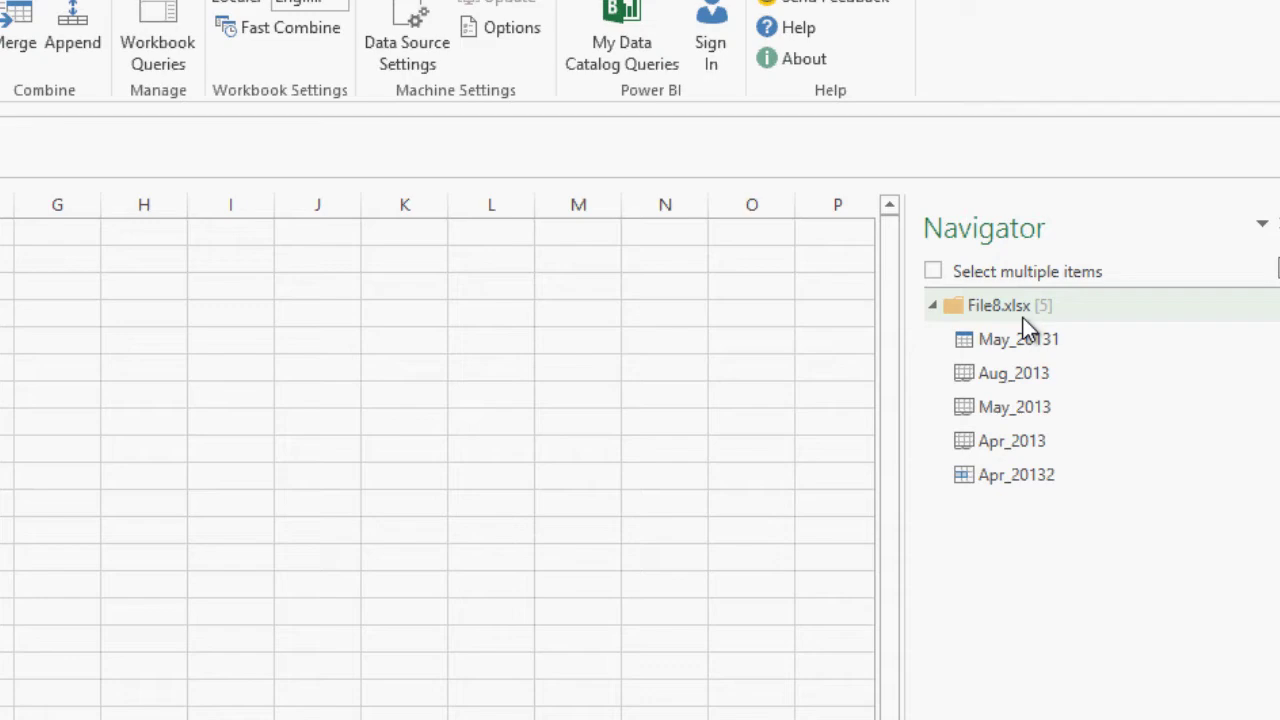
pyautogui.rightClick(1030, 311)
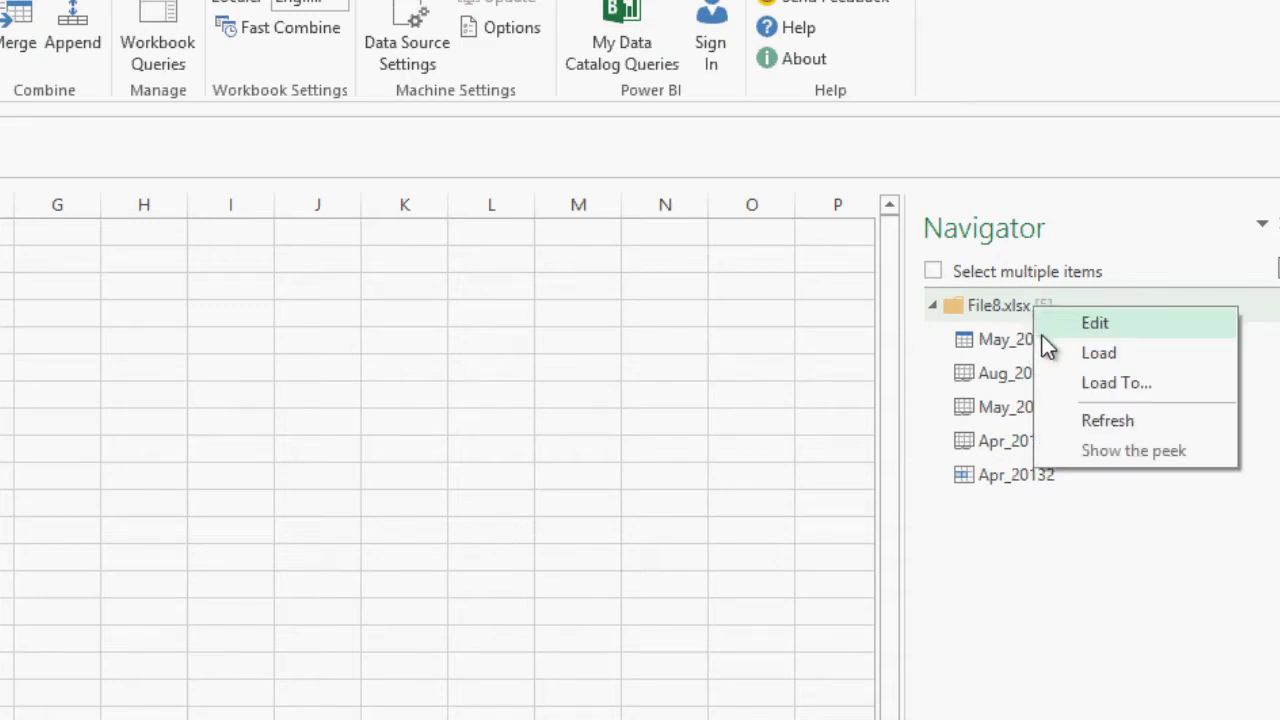
# Step: Edit the File8.xlsx query and filter Kind to Sheet, leaving Aug_2013, May_2013 and Apr_2013
pyautogui.click(1046, 326)
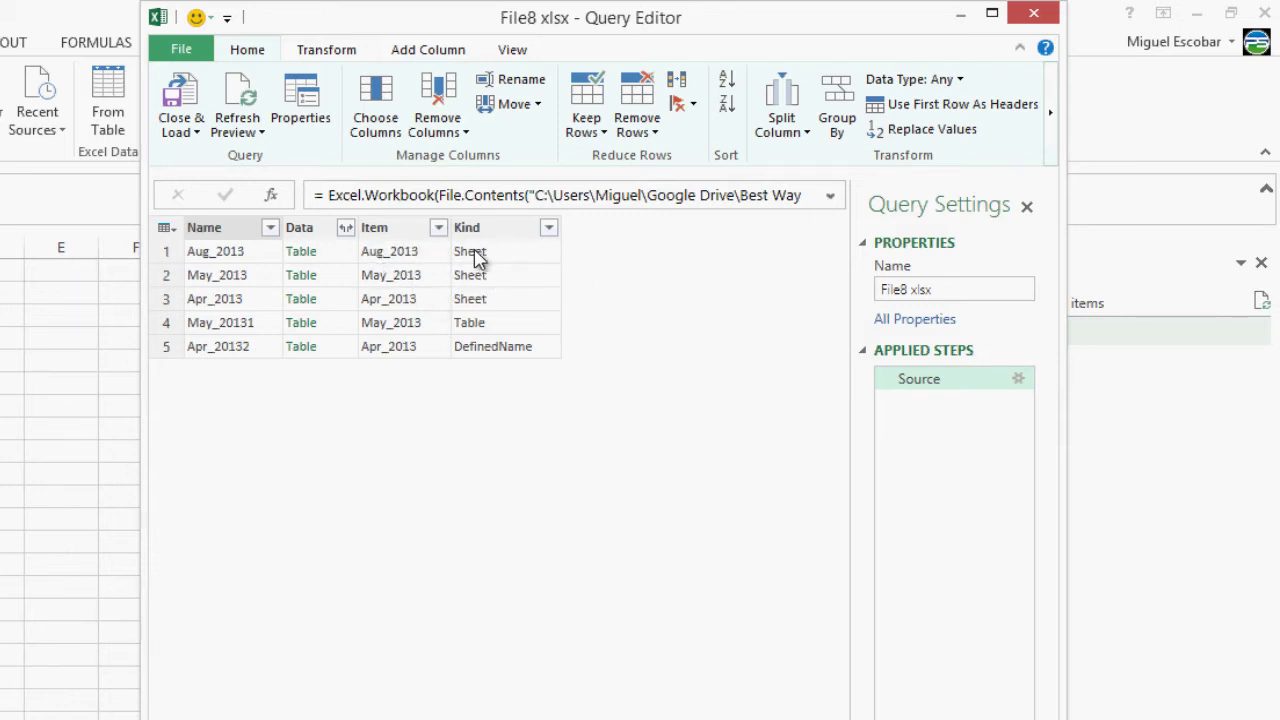
pyautogui.click(549, 229)
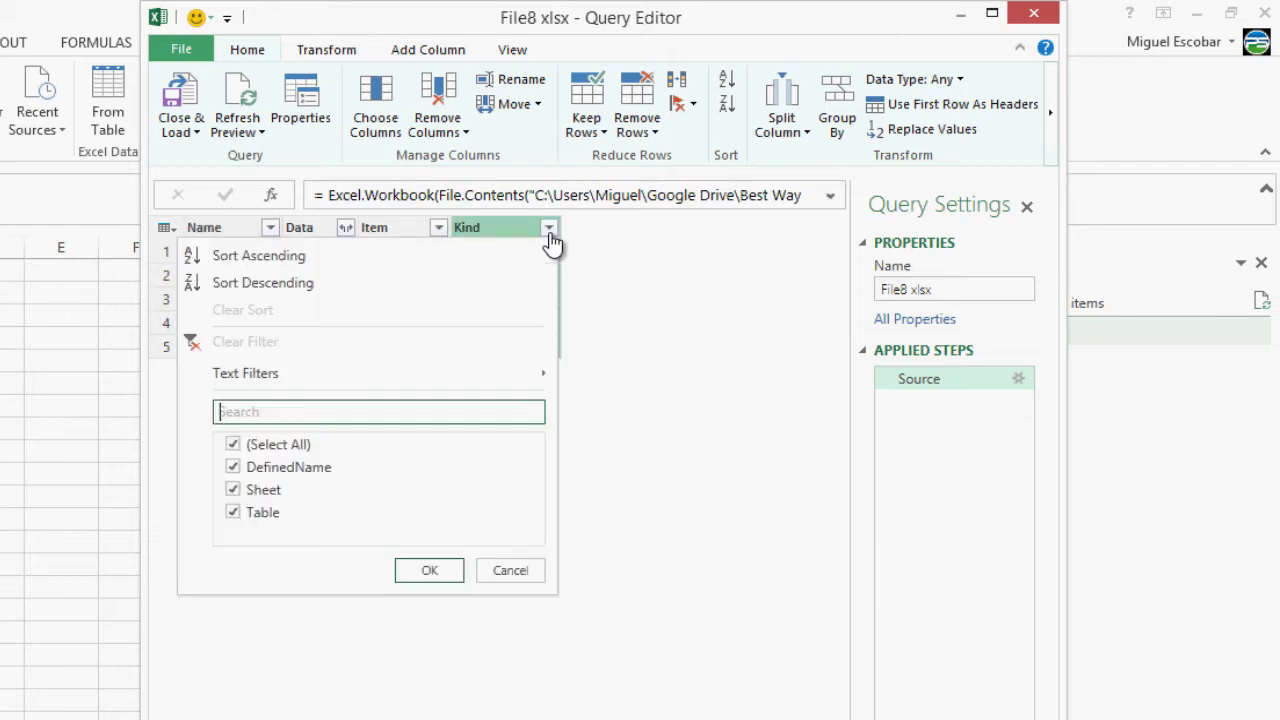
pyautogui.click(258, 446)
pyautogui.click(262, 510)
pyautogui.click(268, 492)
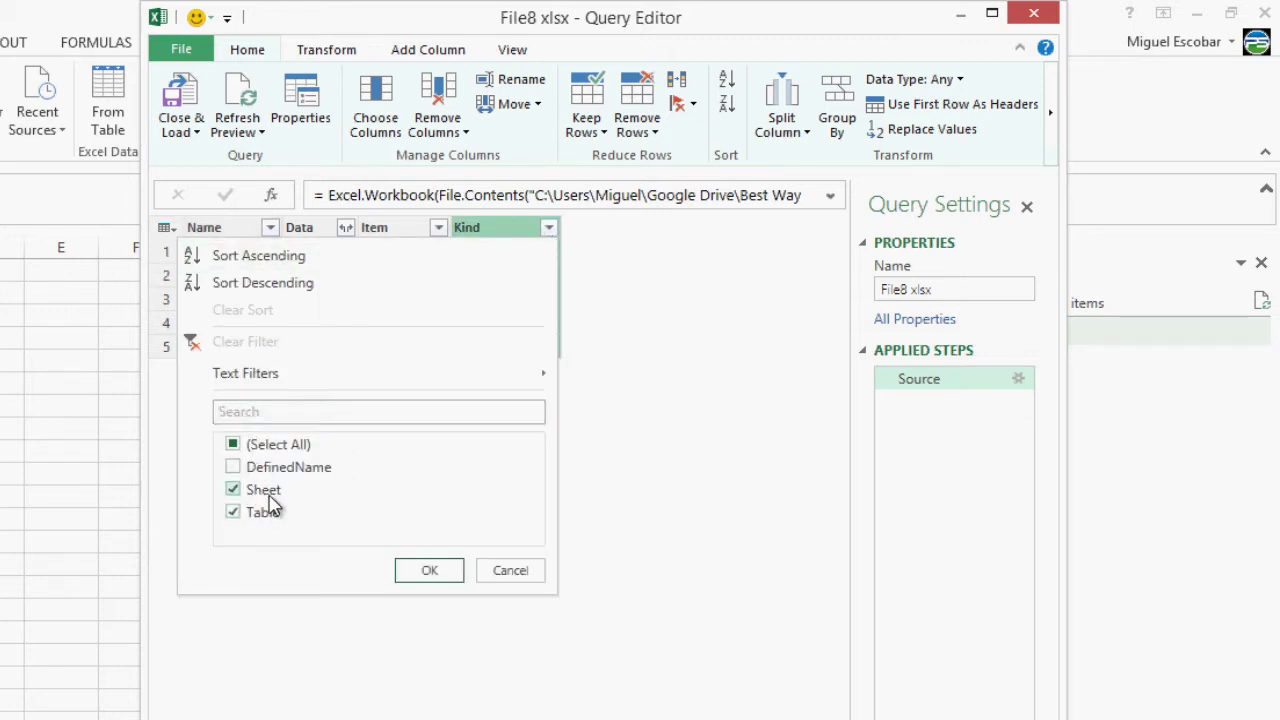
pyautogui.click(266, 512)
pyautogui.click(413, 570)
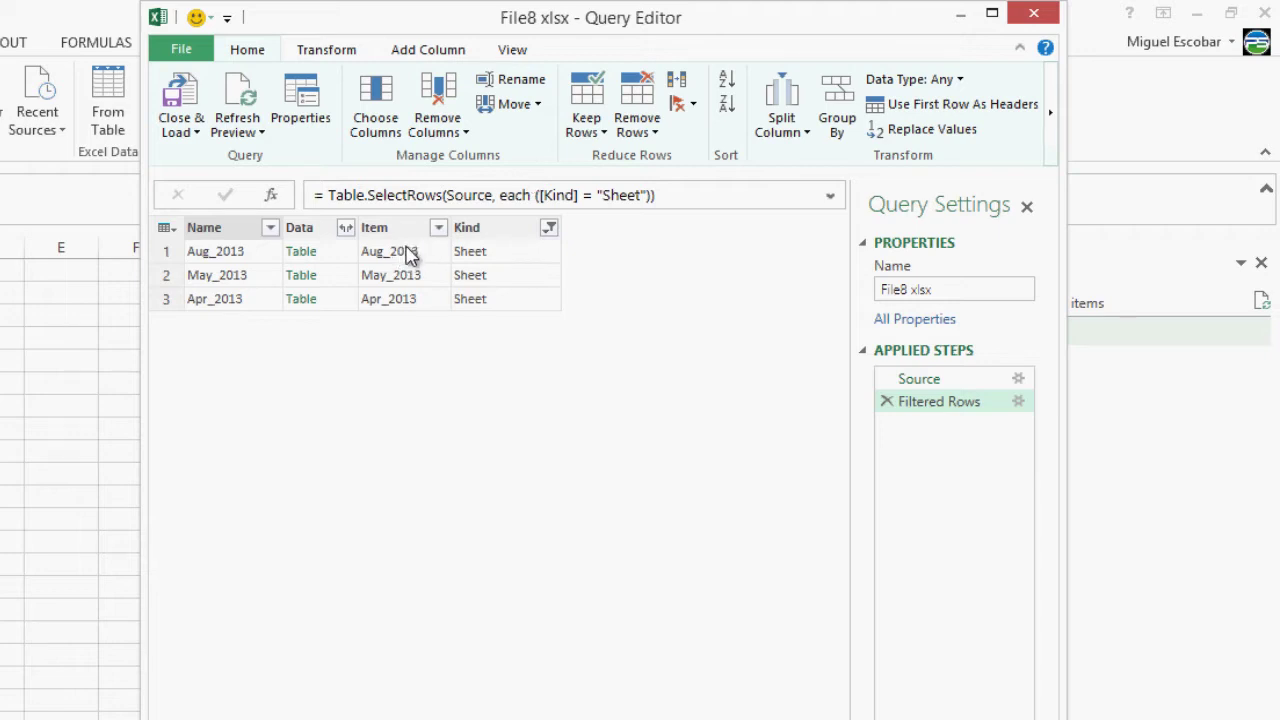
pyautogui.click(215, 255)
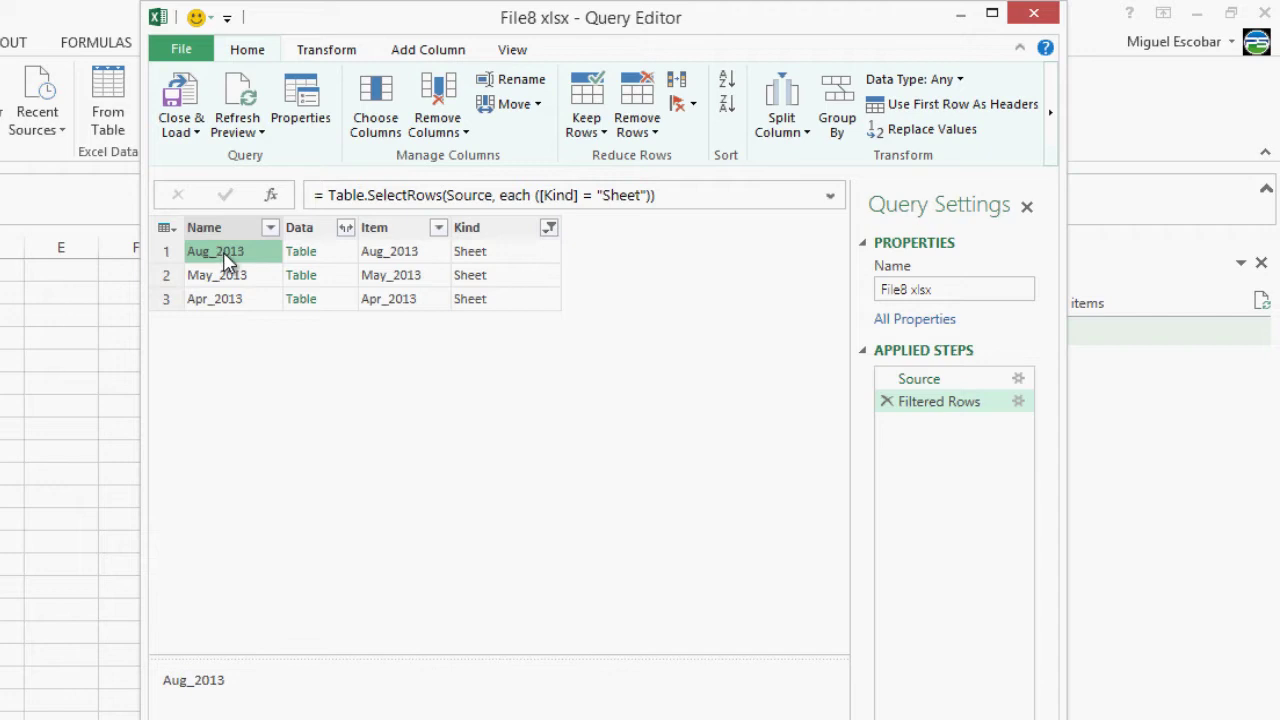
pyautogui.click(401, 257)
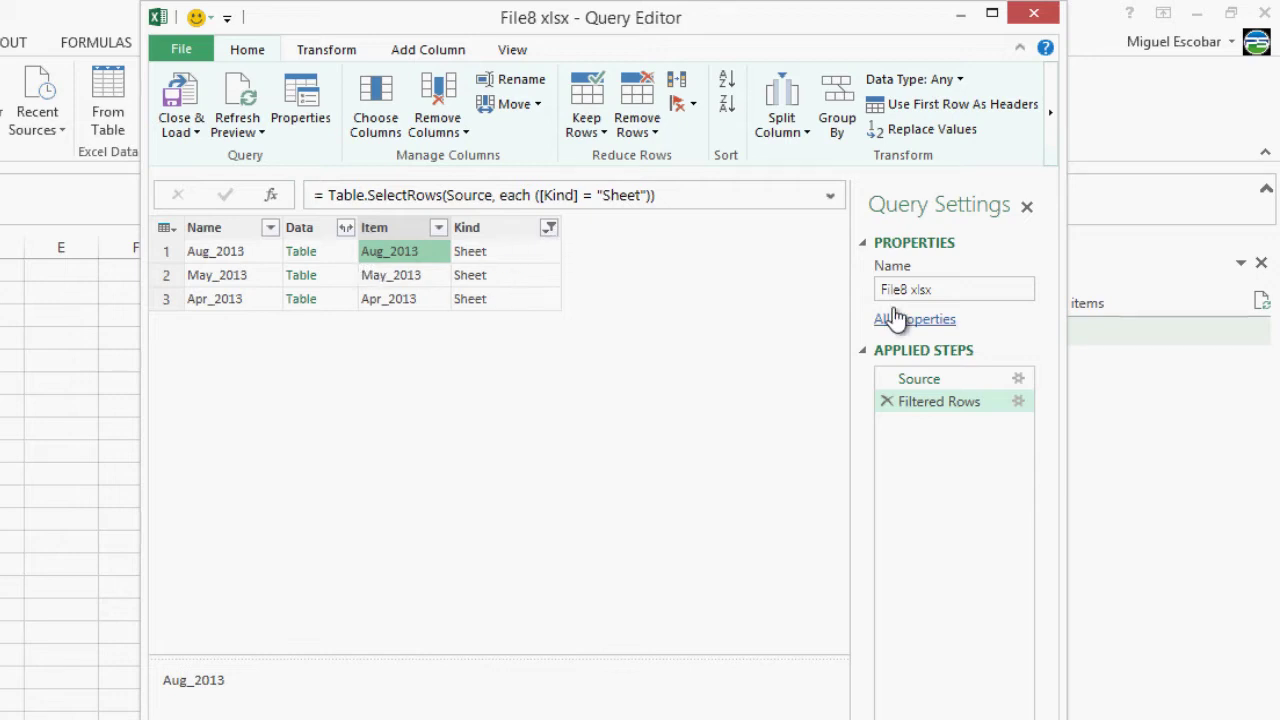
# Step: On the Source step, inspect all five items, including the May_20131 table and Apr_20132 defined name
pyautogui.click(925, 380)
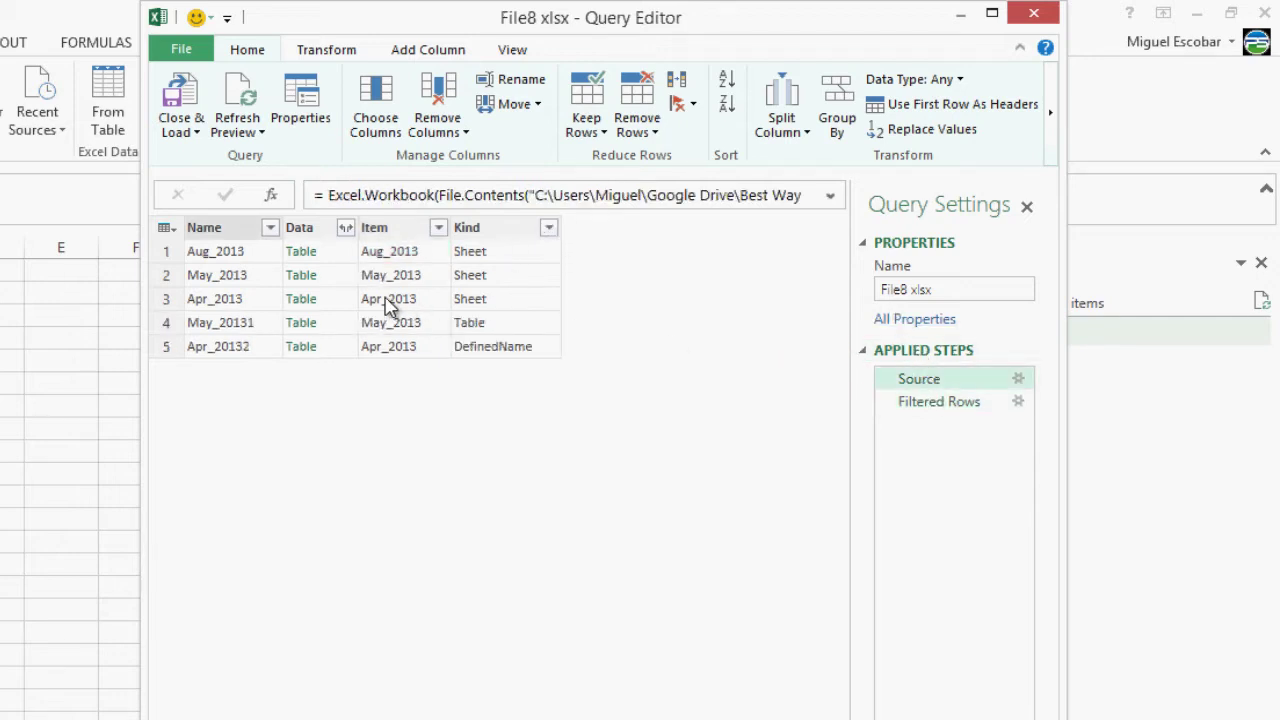
pyautogui.click(247, 328)
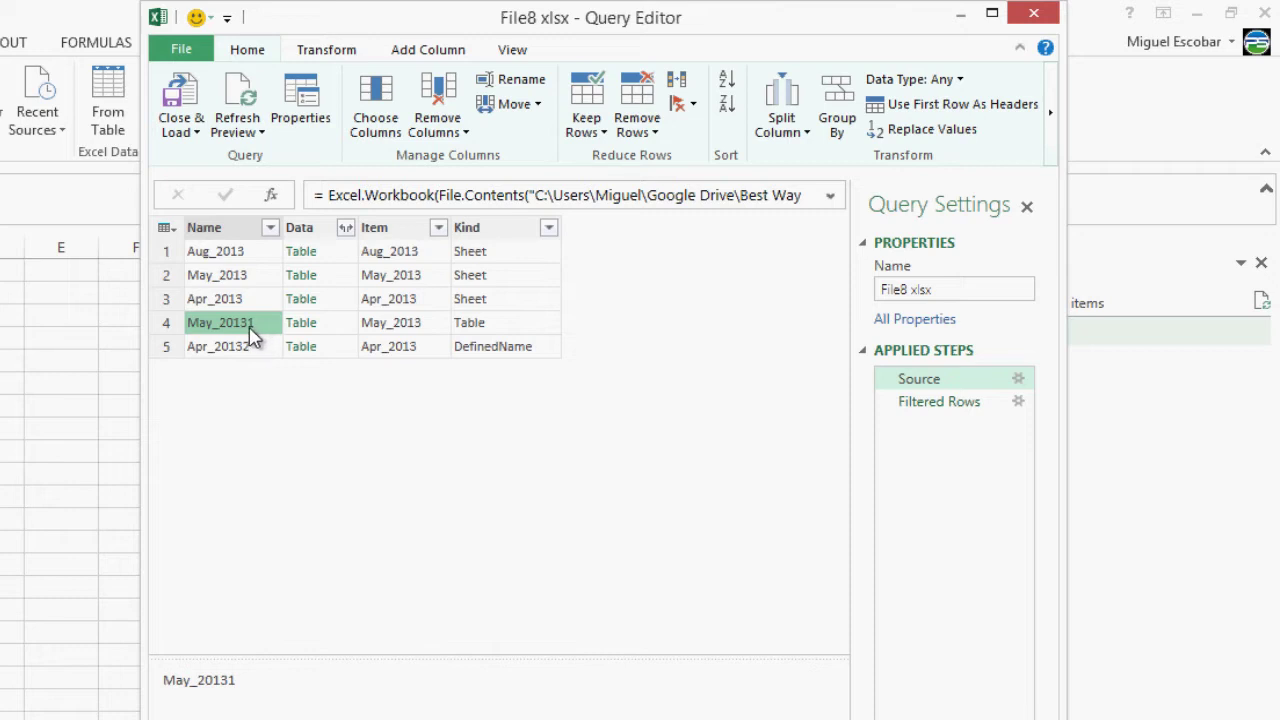
pyautogui.click(400, 323)
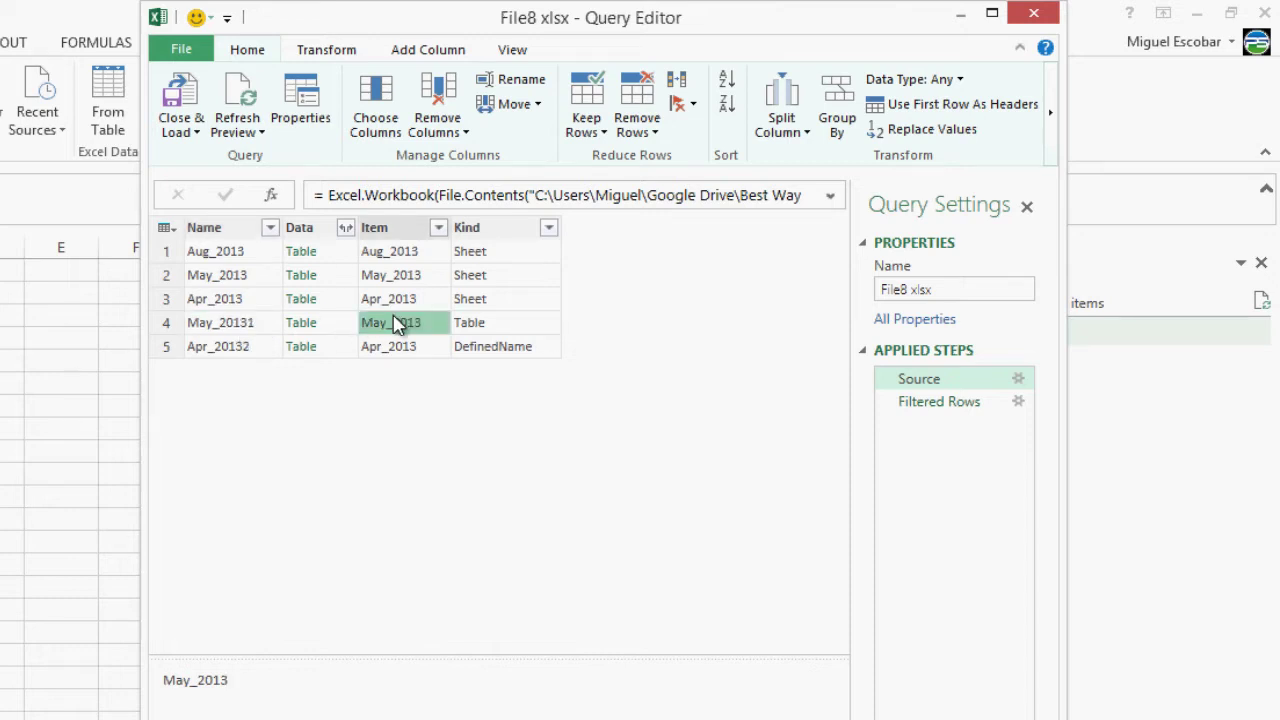
pyautogui.click(336, 331)
pyautogui.click(400, 300)
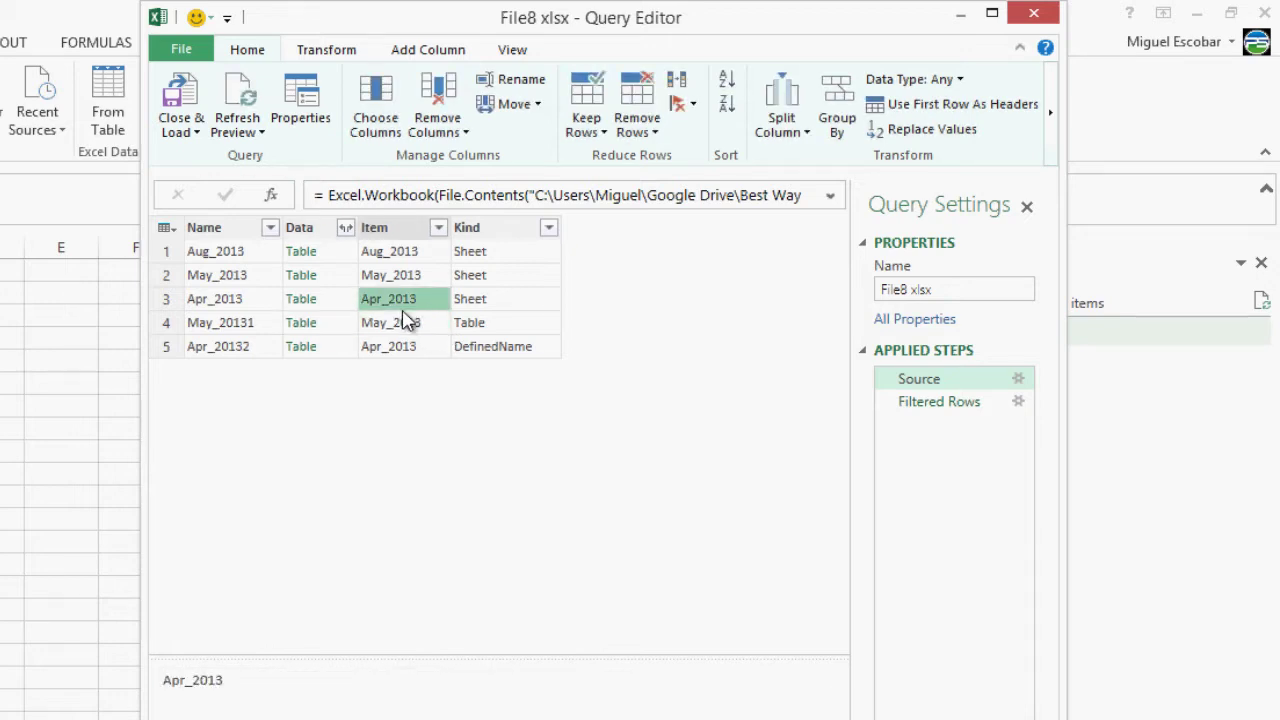
pyautogui.click(405, 322)
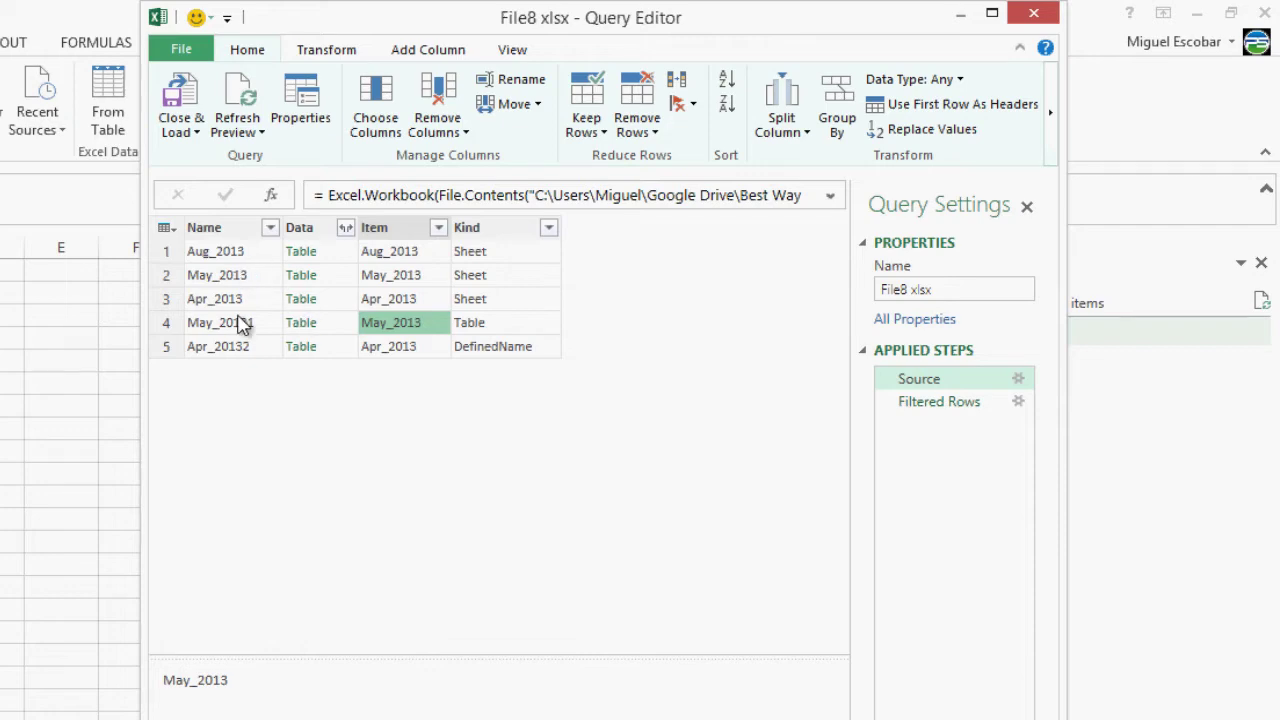
pyautogui.click(232, 256)
pyautogui.click(245, 346)
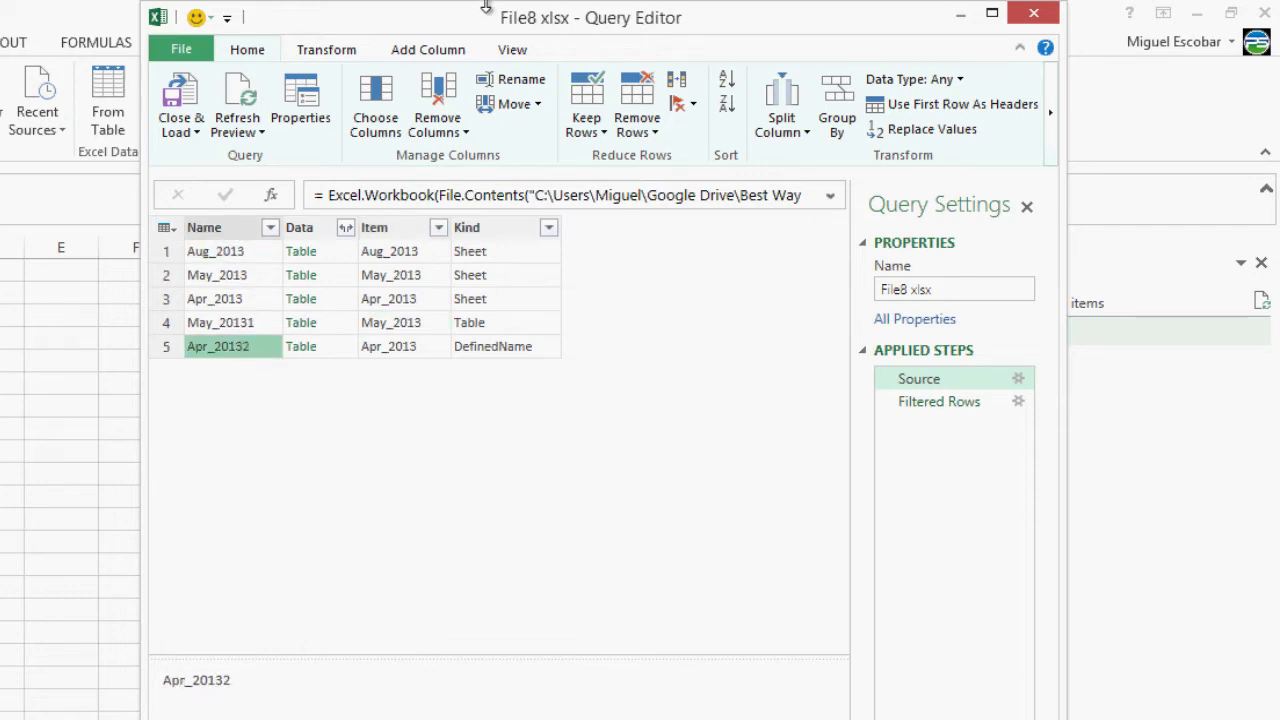
pyautogui.moveTo(486, 29); pyautogui.dragTo(225, 61)
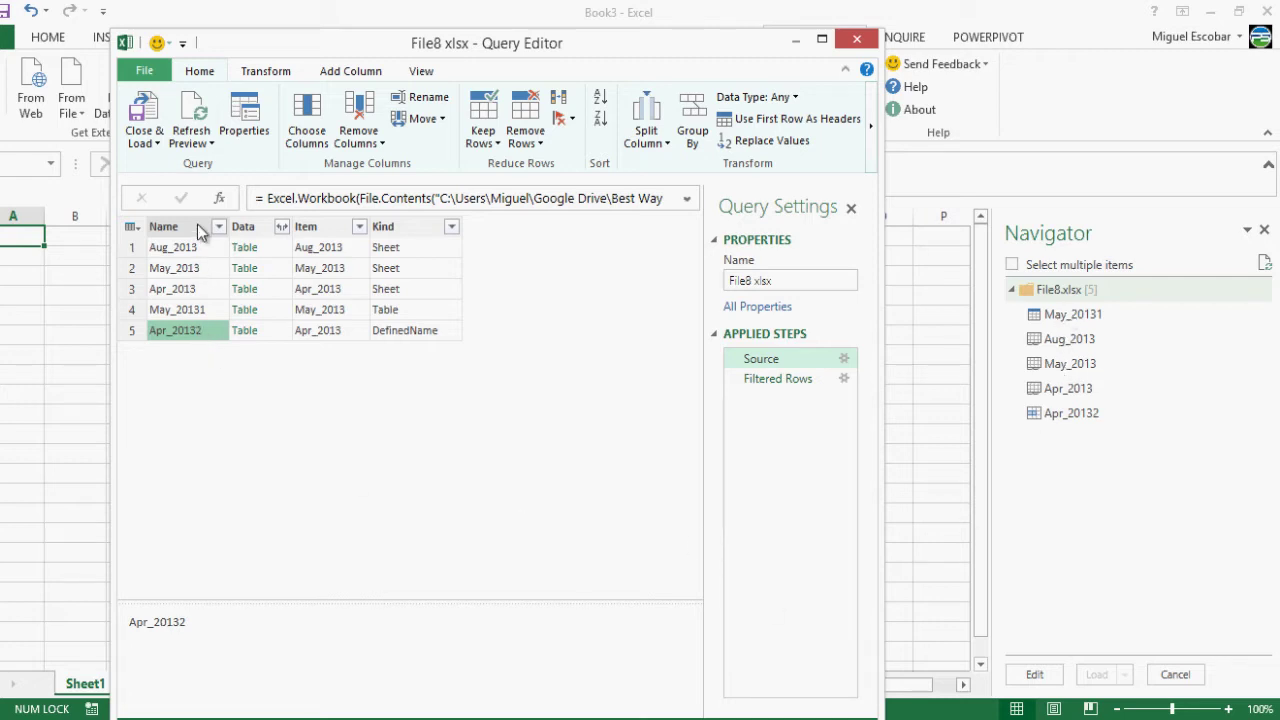
pyautogui.click(352, 331)
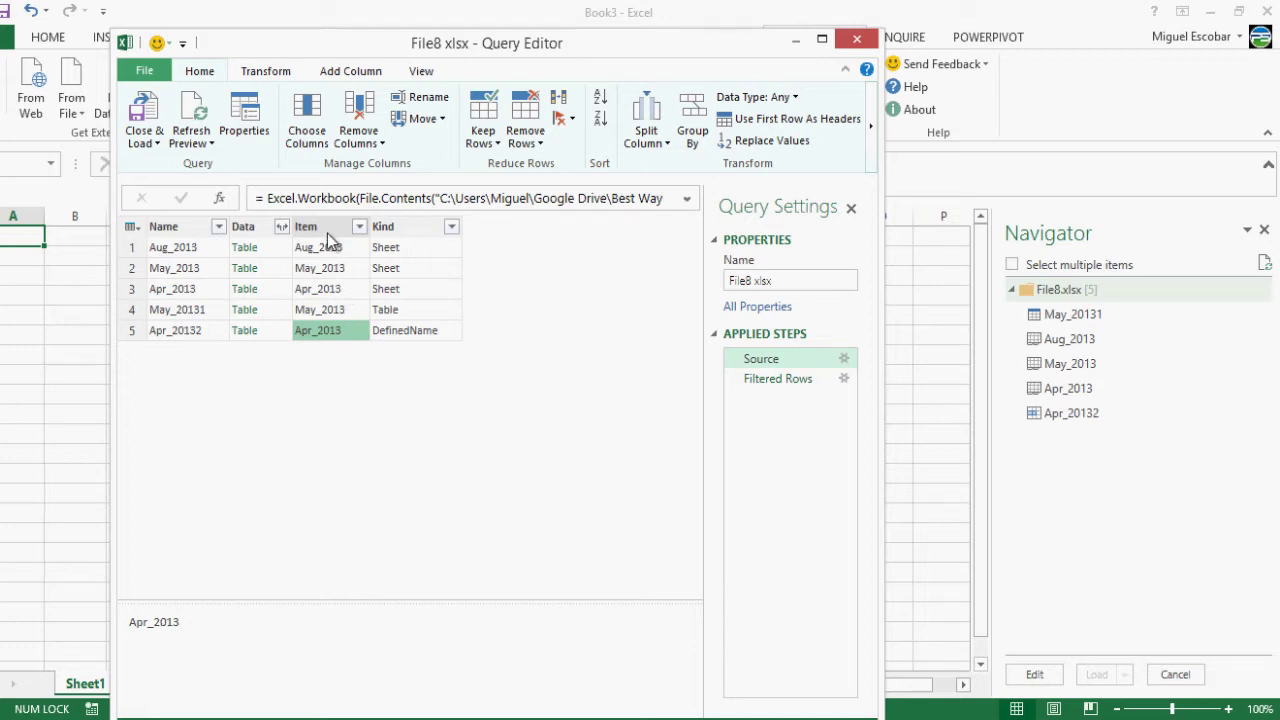
pyautogui.click(345, 292)
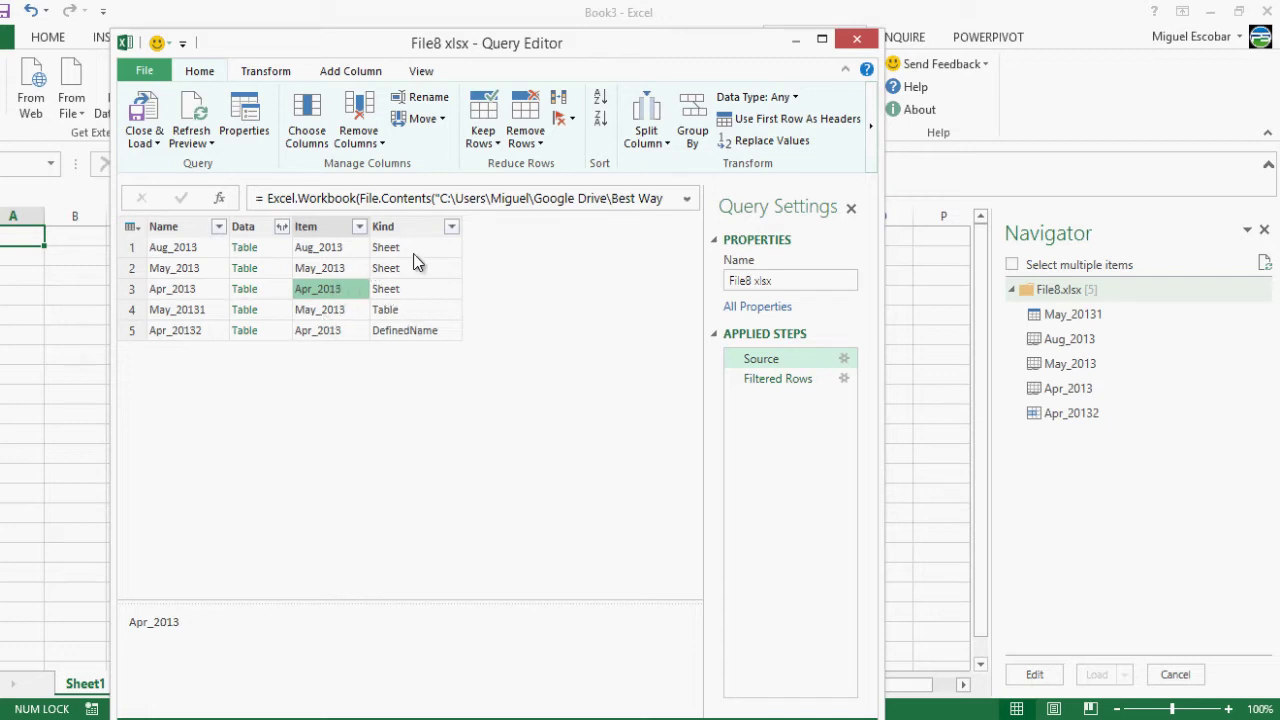
# Step: Back on Filtered Rows, preview Aug_2013's raw data with headers in row 1 in an enlarged pane
pyautogui.click(801, 373)
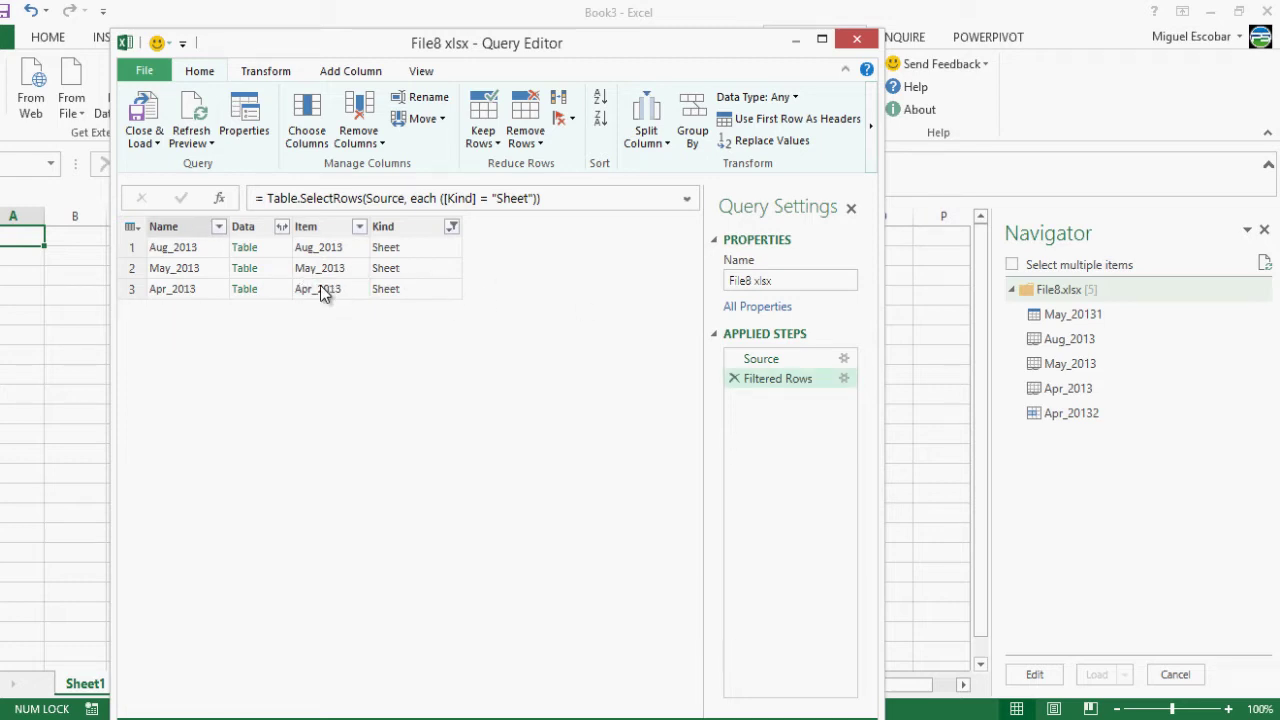
pyautogui.click(275, 246)
pyautogui.moveTo(487, 46); pyautogui.dragTo(514, 23)
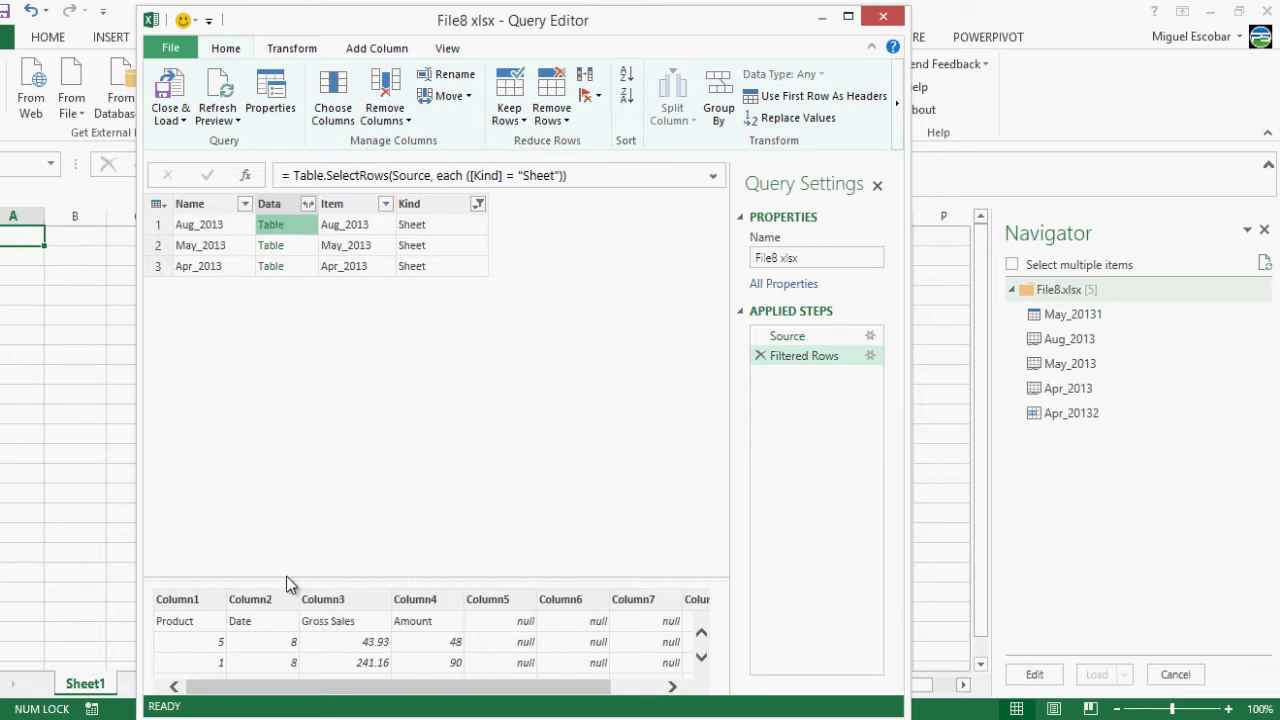
pyautogui.moveTo(290, 579); pyautogui.dragTo(323, 497)
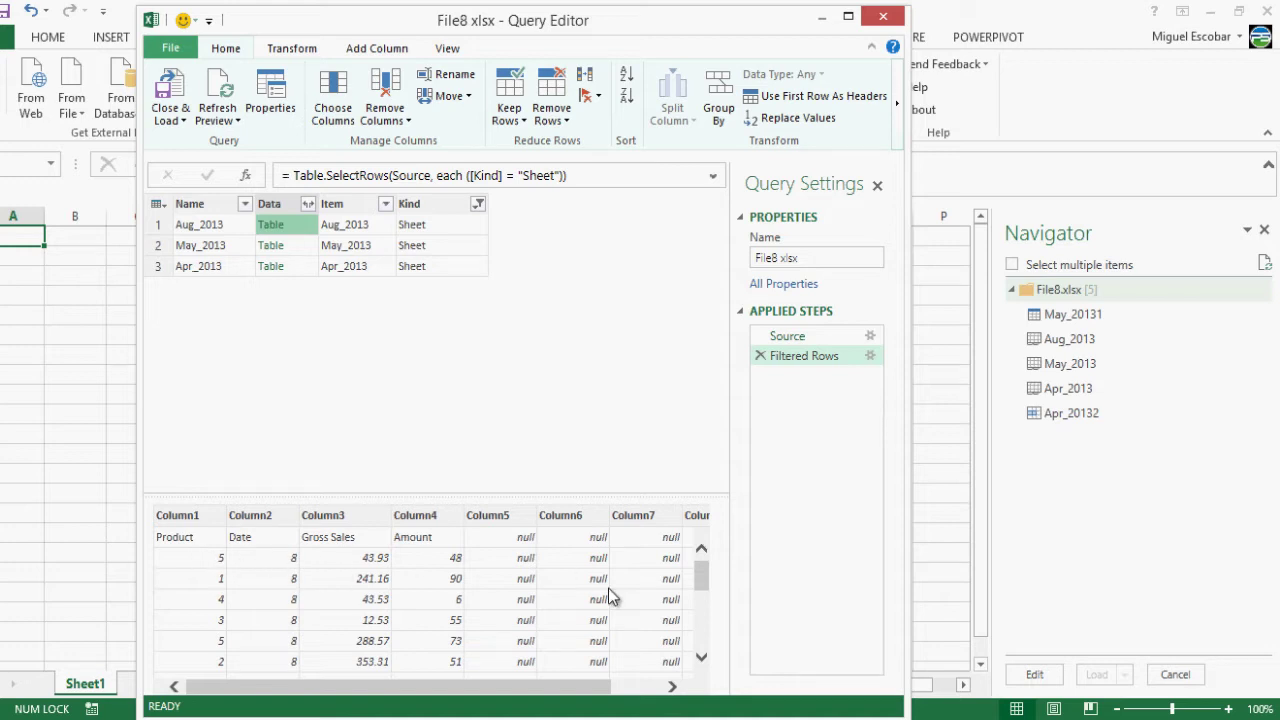
pyautogui.moveTo(703, 566); pyautogui.dragTo(711, 520)
pyautogui.click(445, 228)
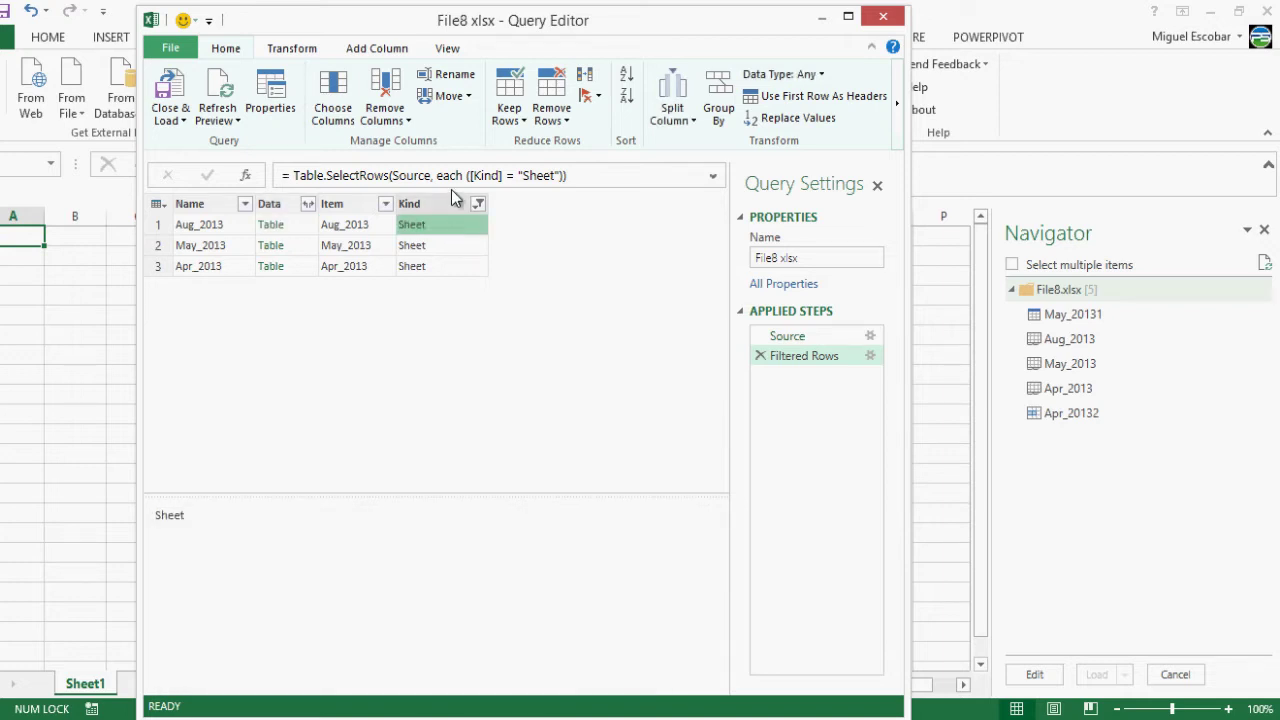
# Step: Add a column named Custom with the formula Table.PromoteHeaders([Data])
pyautogui.click(449, 50)
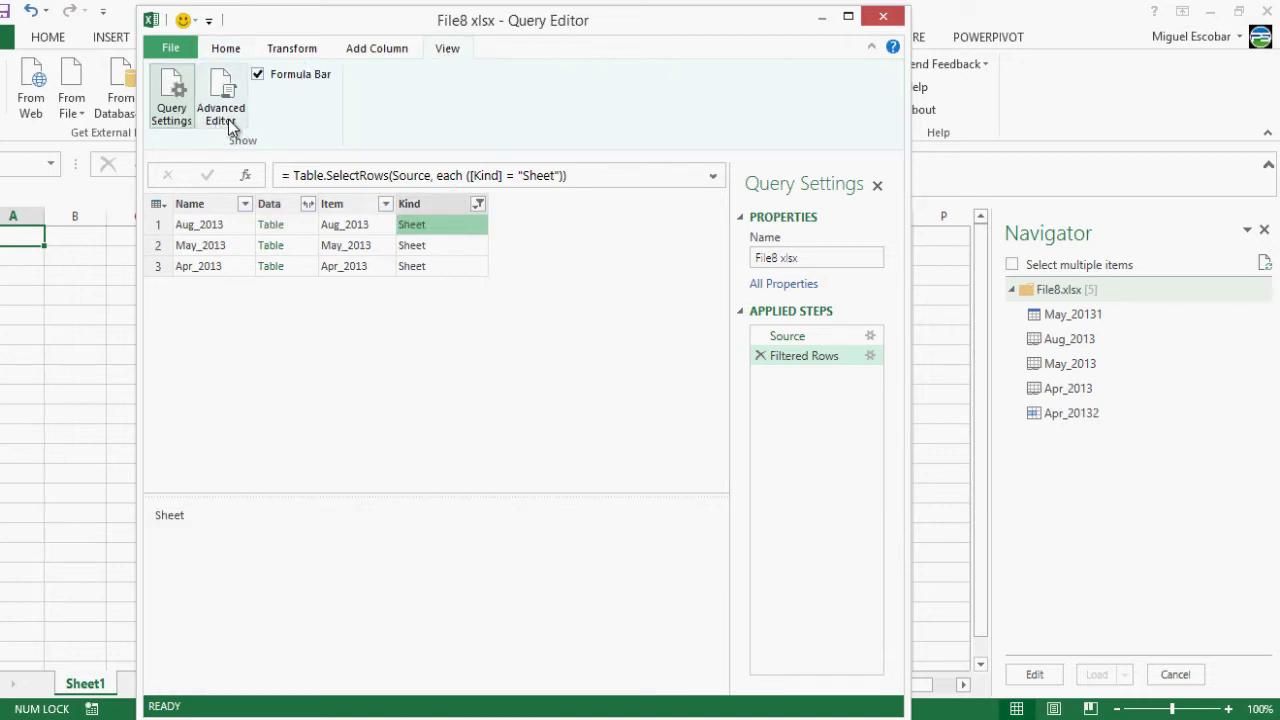
pyautogui.click(235, 47)
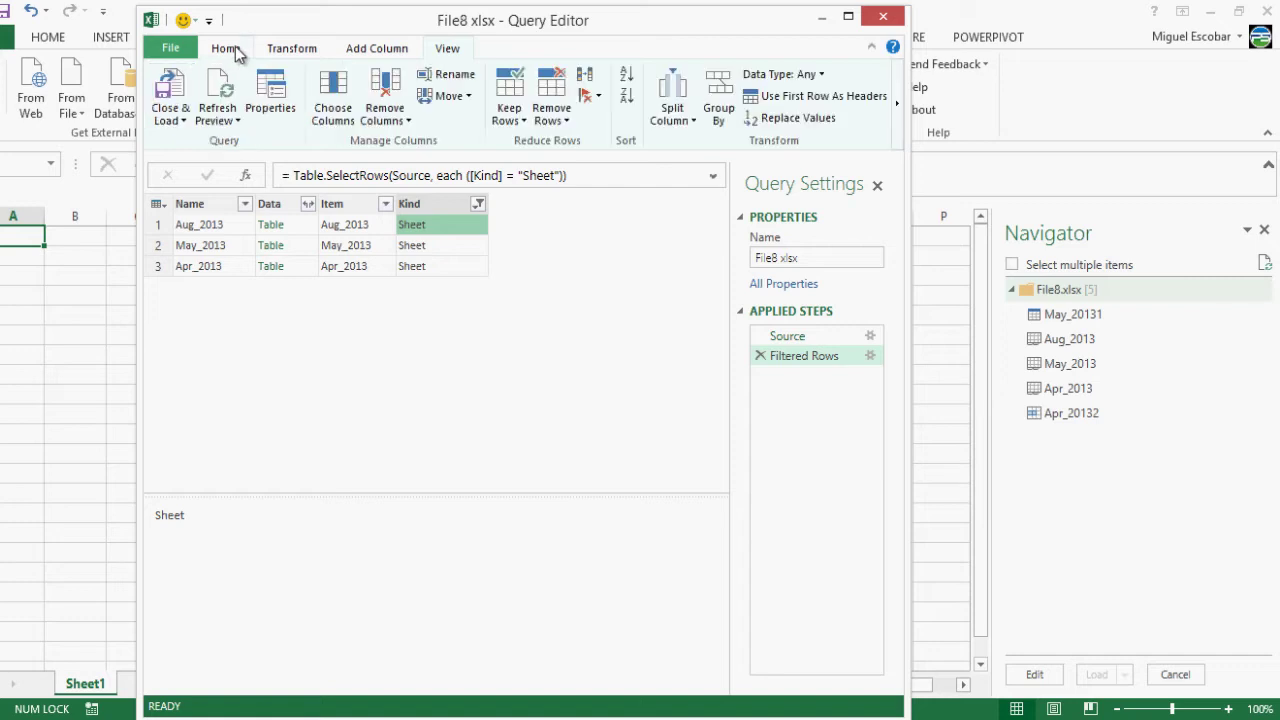
pyautogui.click(378, 48)
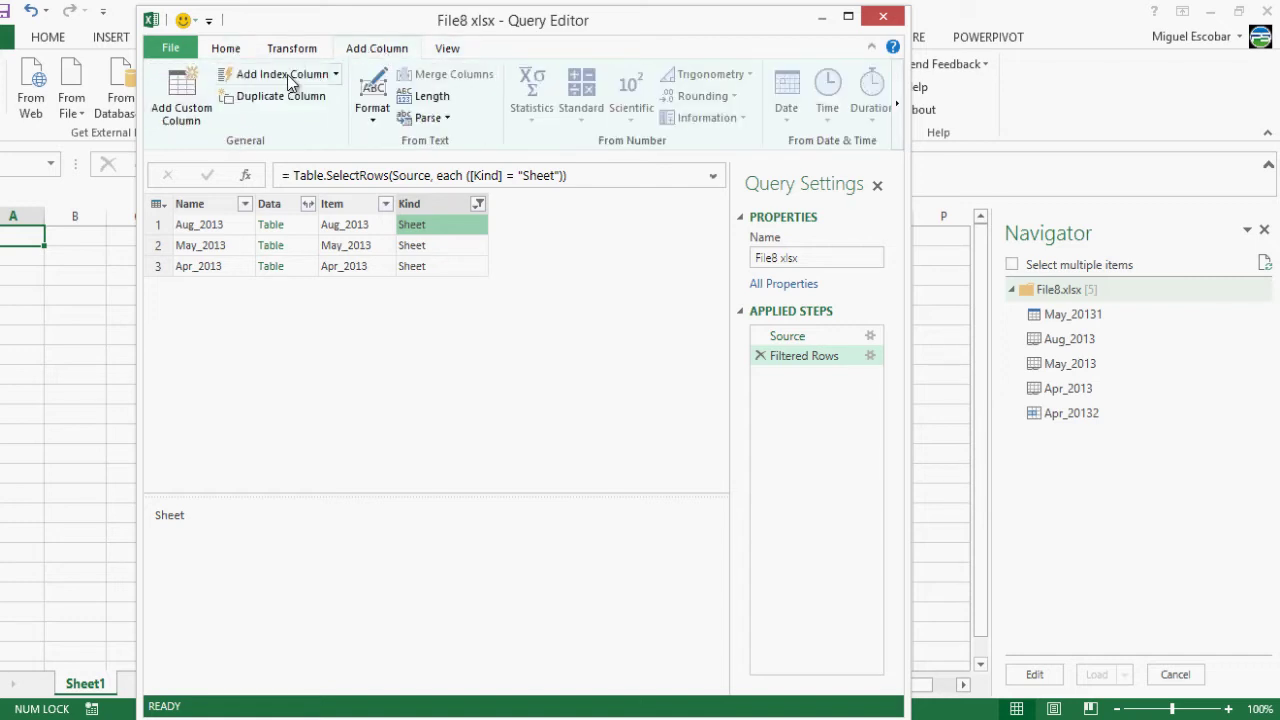
pyautogui.click(190, 92)
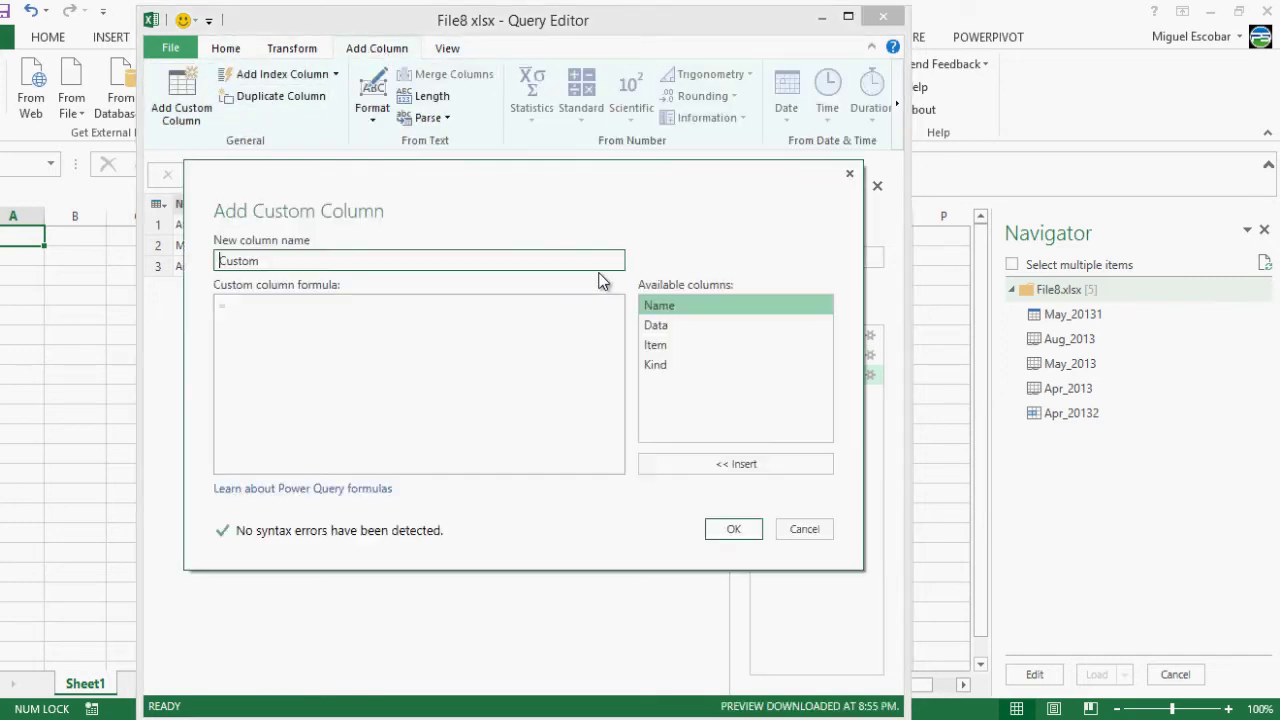
pyautogui.moveTo(484, 163); pyautogui.dragTo(660, 185)
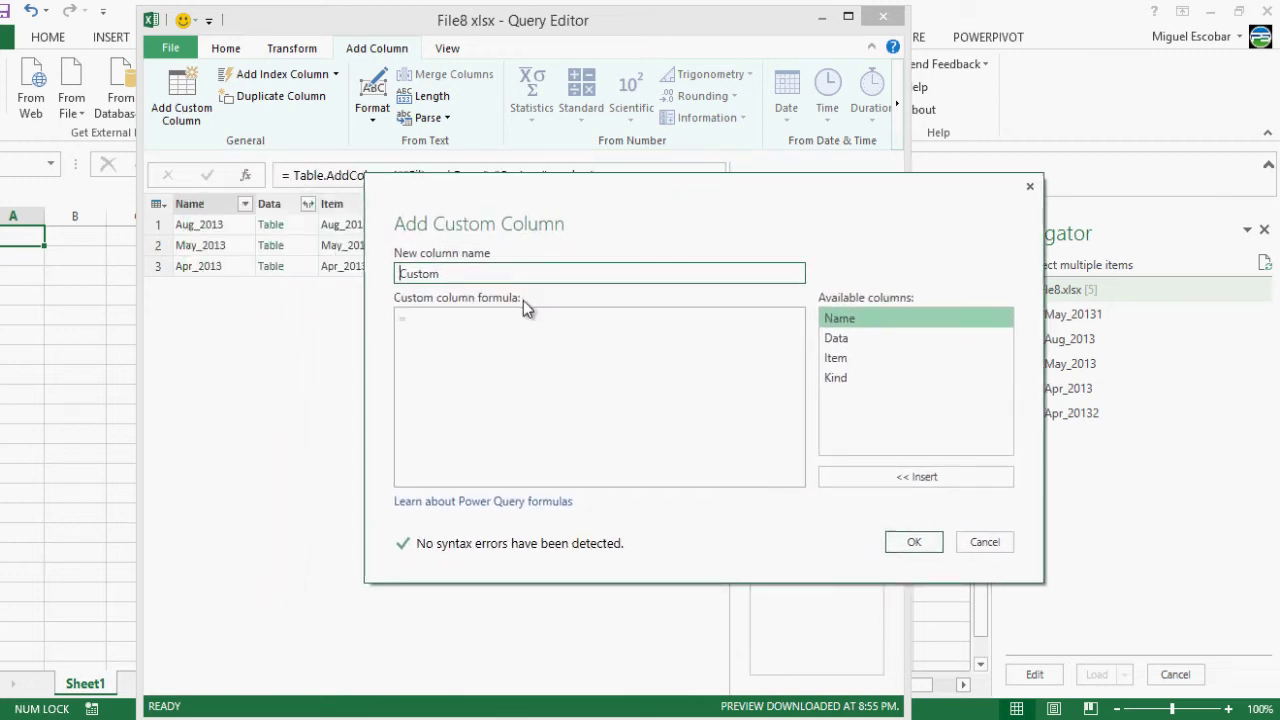
pyautogui.click(501, 359)
pyautogui.write('Tab')
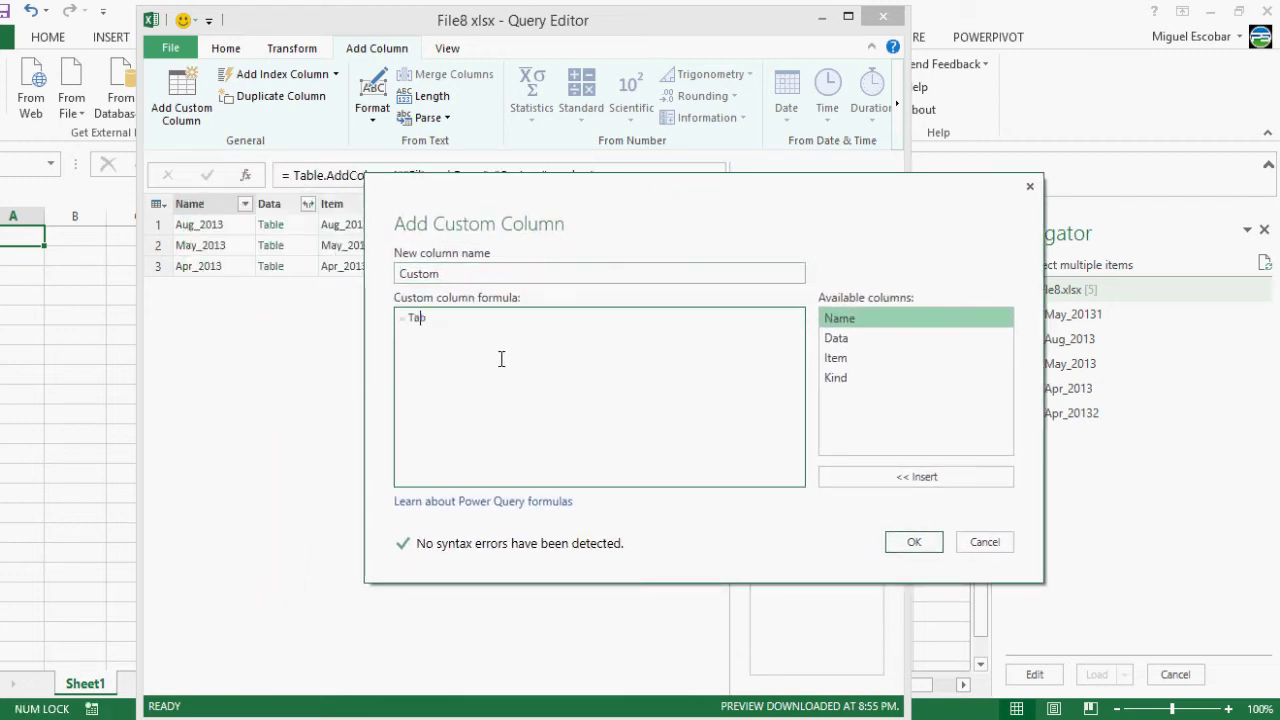
pyautogui.write('le.Pro')
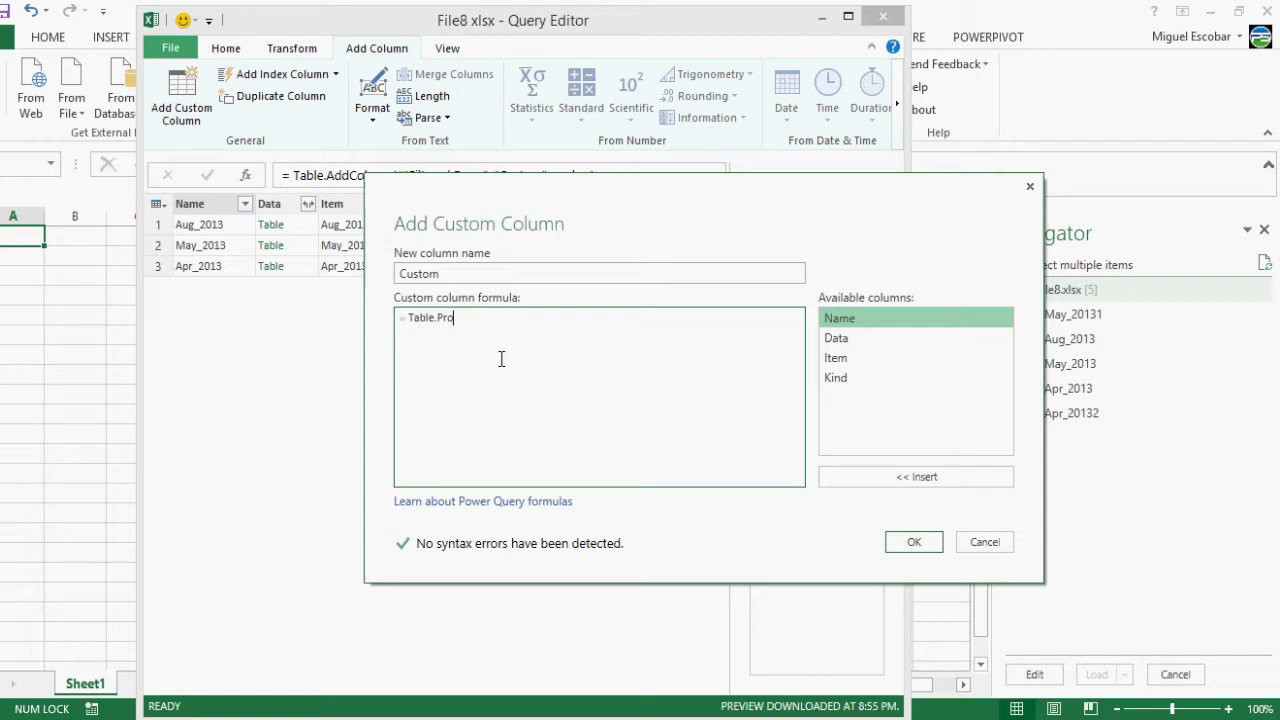
pyautogui.write('moteHeaders')
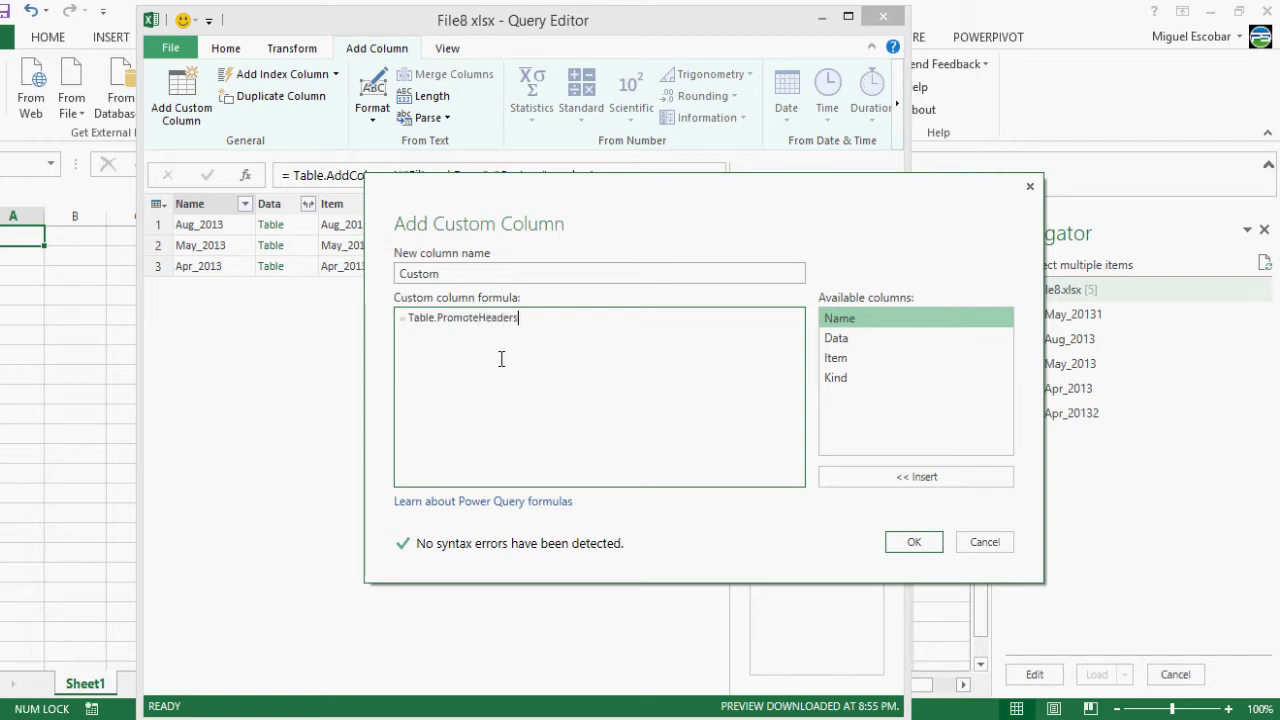
pyautogui.write(' (')
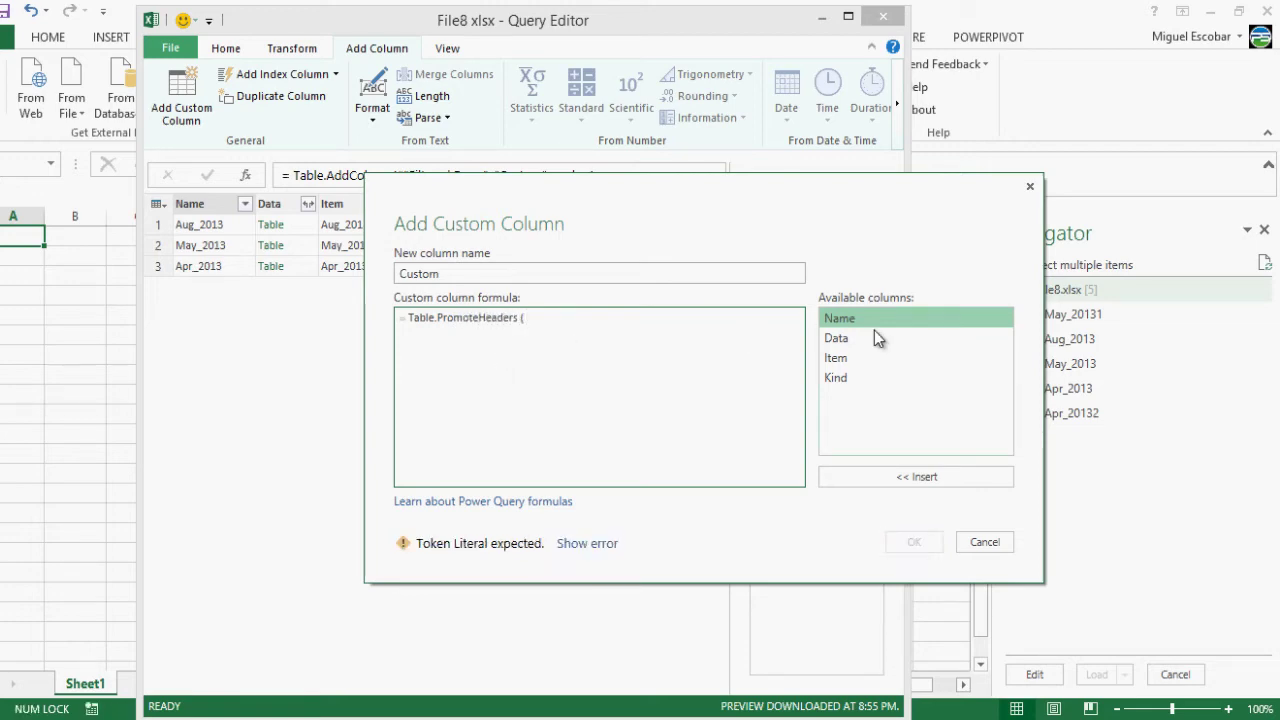
pyautogui.moveTo(874, 333); pyautogui.dragTo(772, 324)
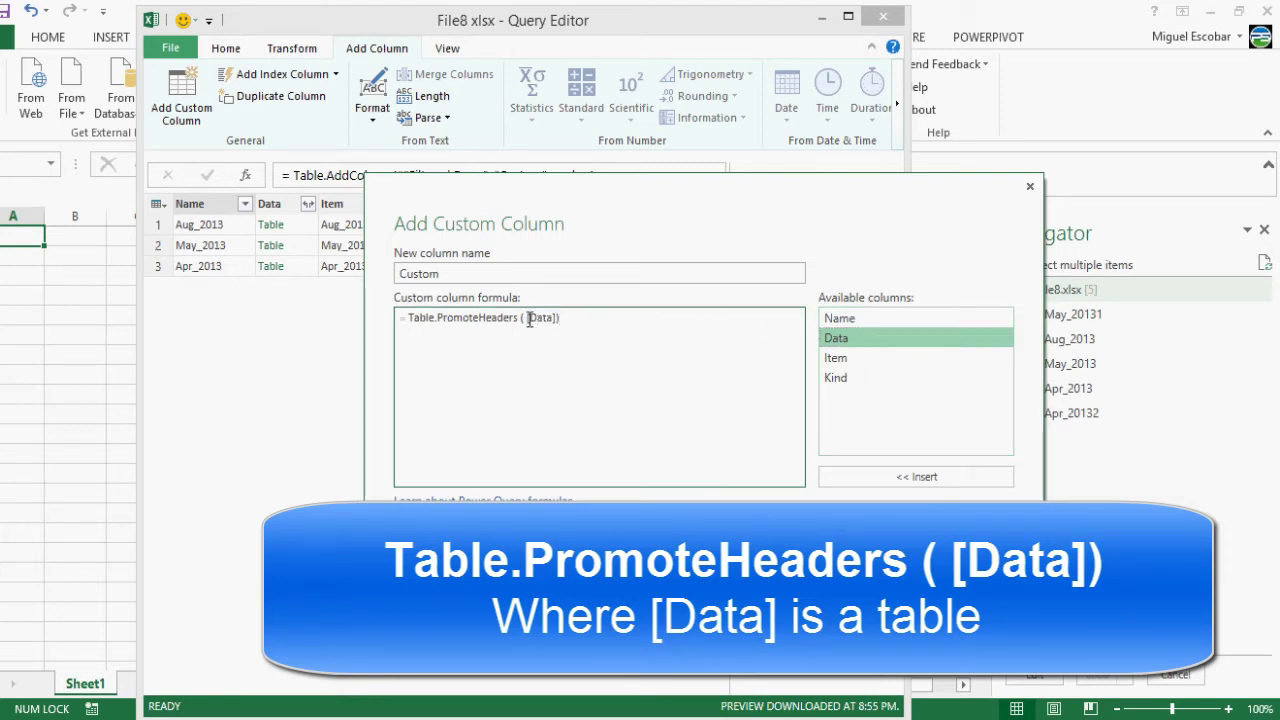
pyautogui.moveTo(522, 318); pyautogui.dragTo(560, 318)
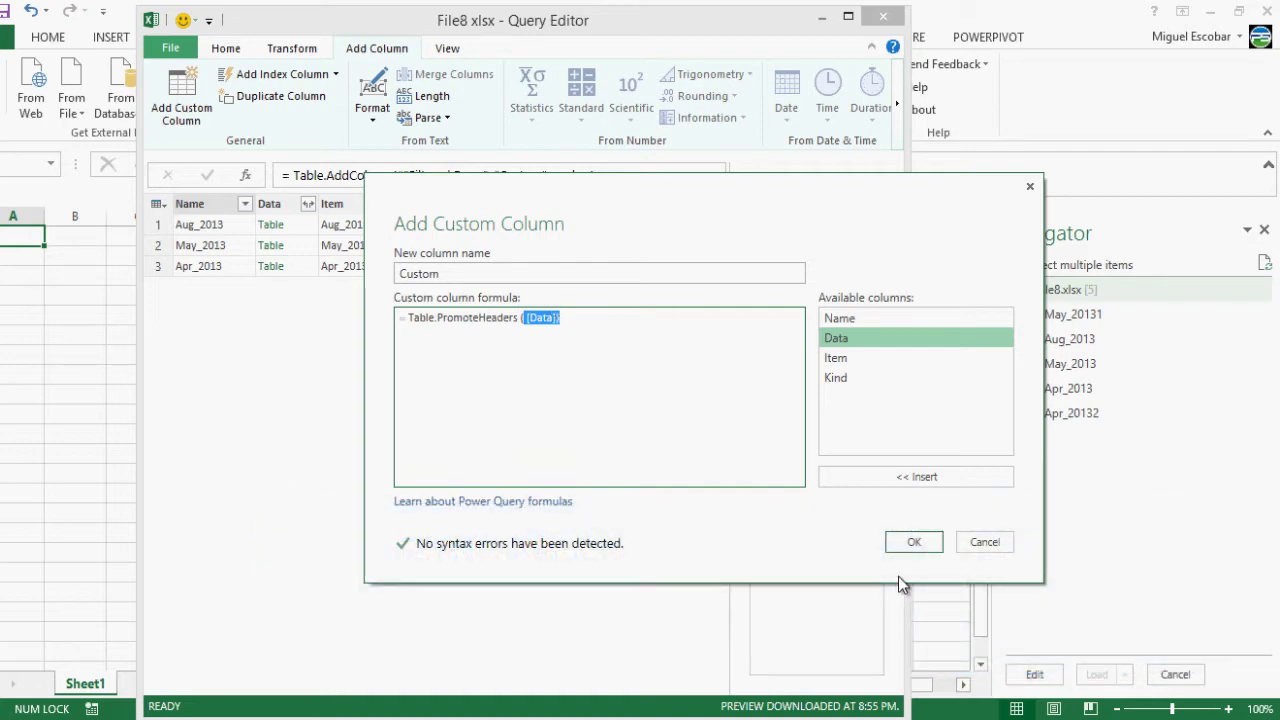
pyautogui.click(901, 543)
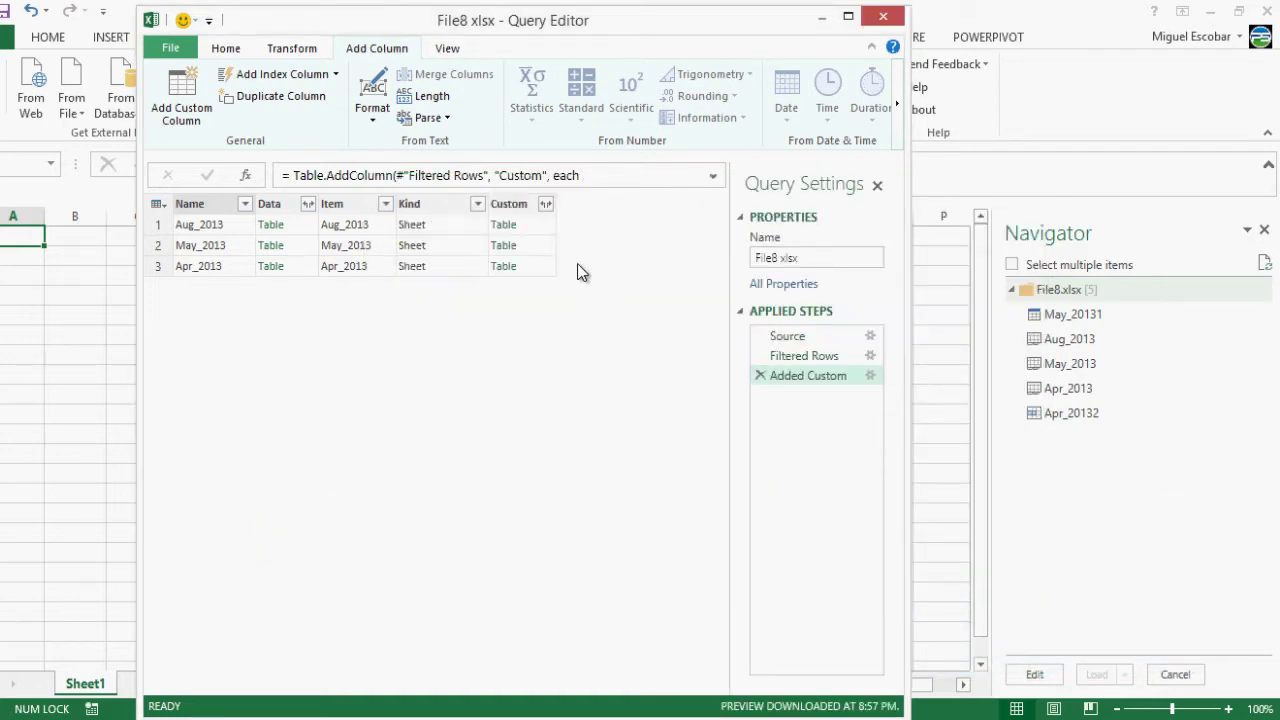
pyautogui.click(547, 226)
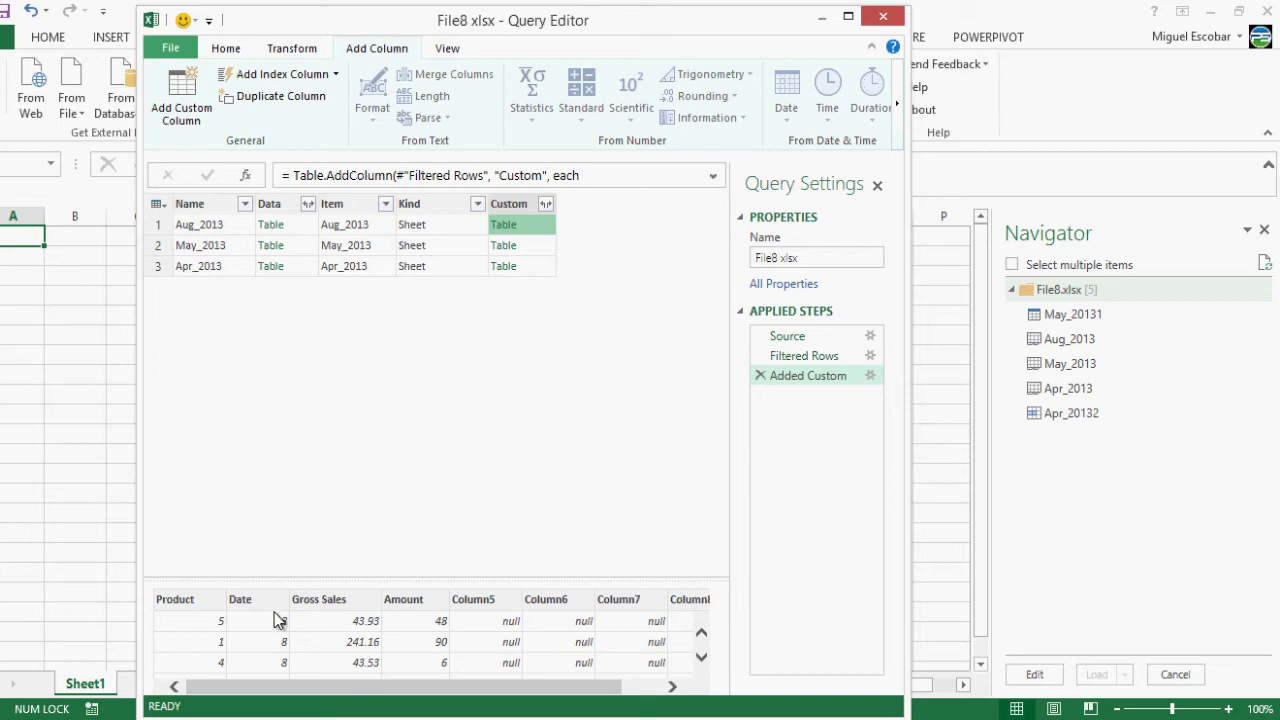
pyautogui.click(295, 224)
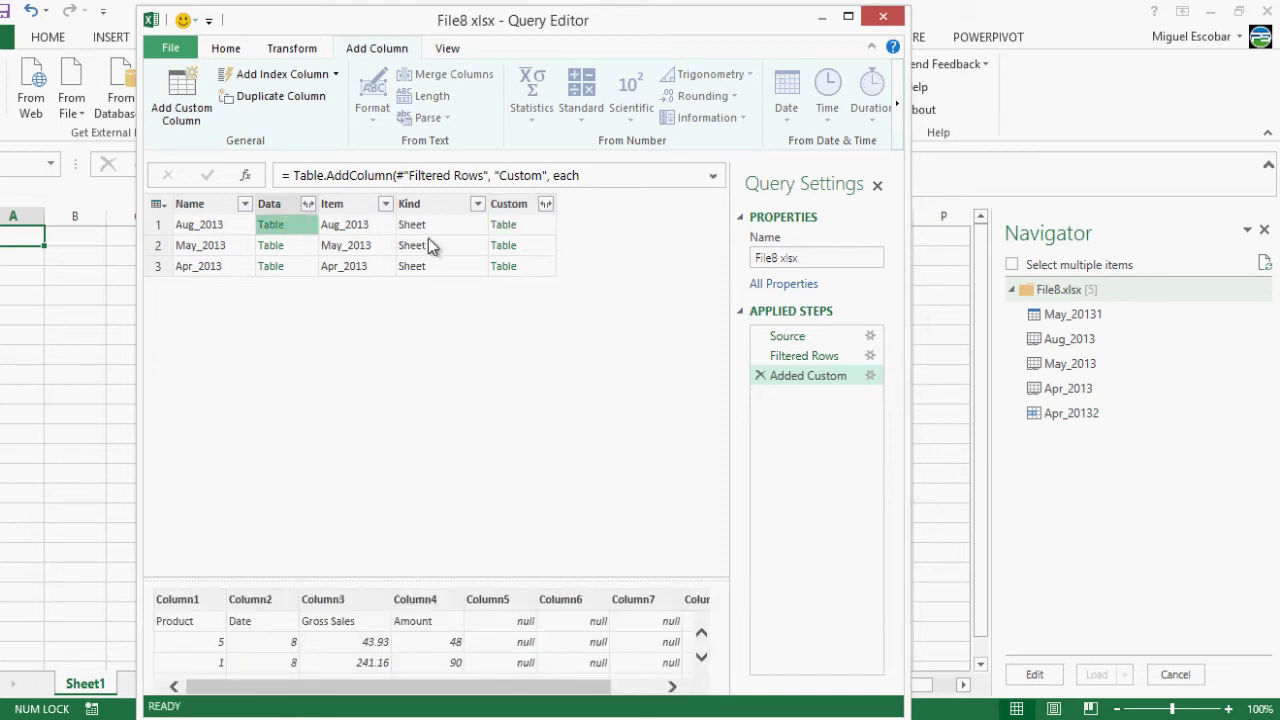
pyautogui.click(528, 225)
pyautogui.click(301, 246)
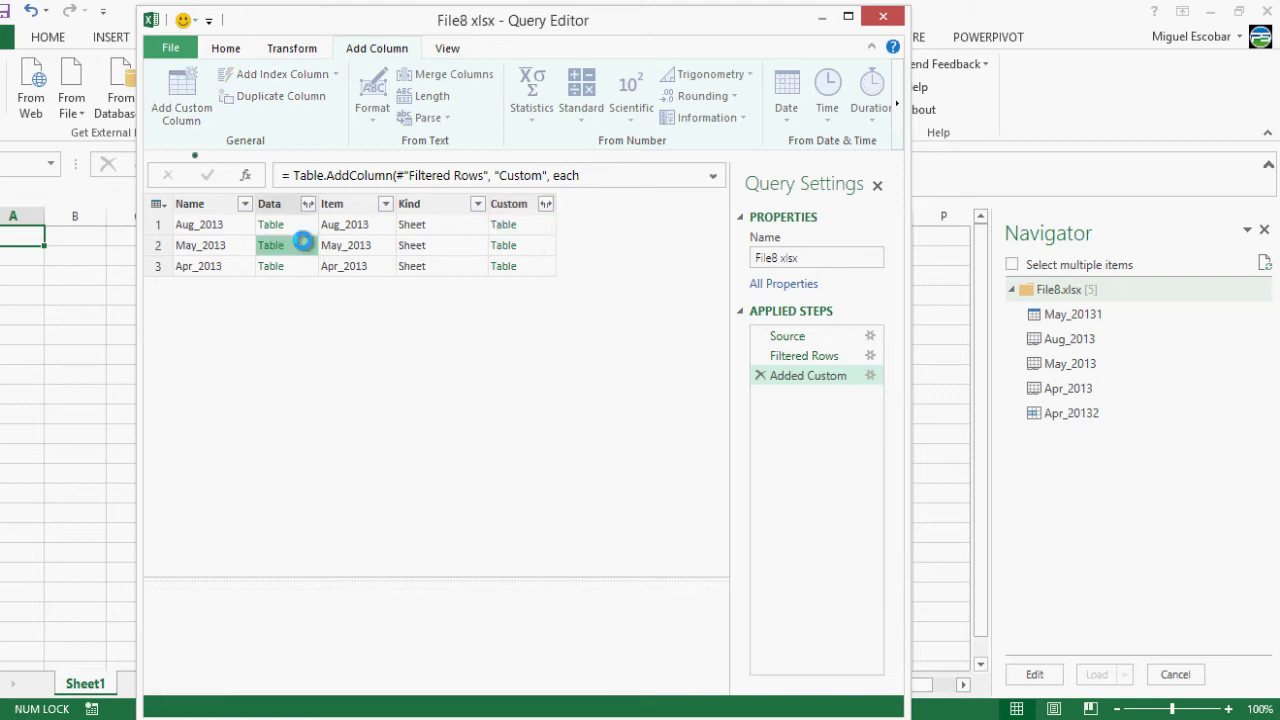
pyautogui.click(538, 245)
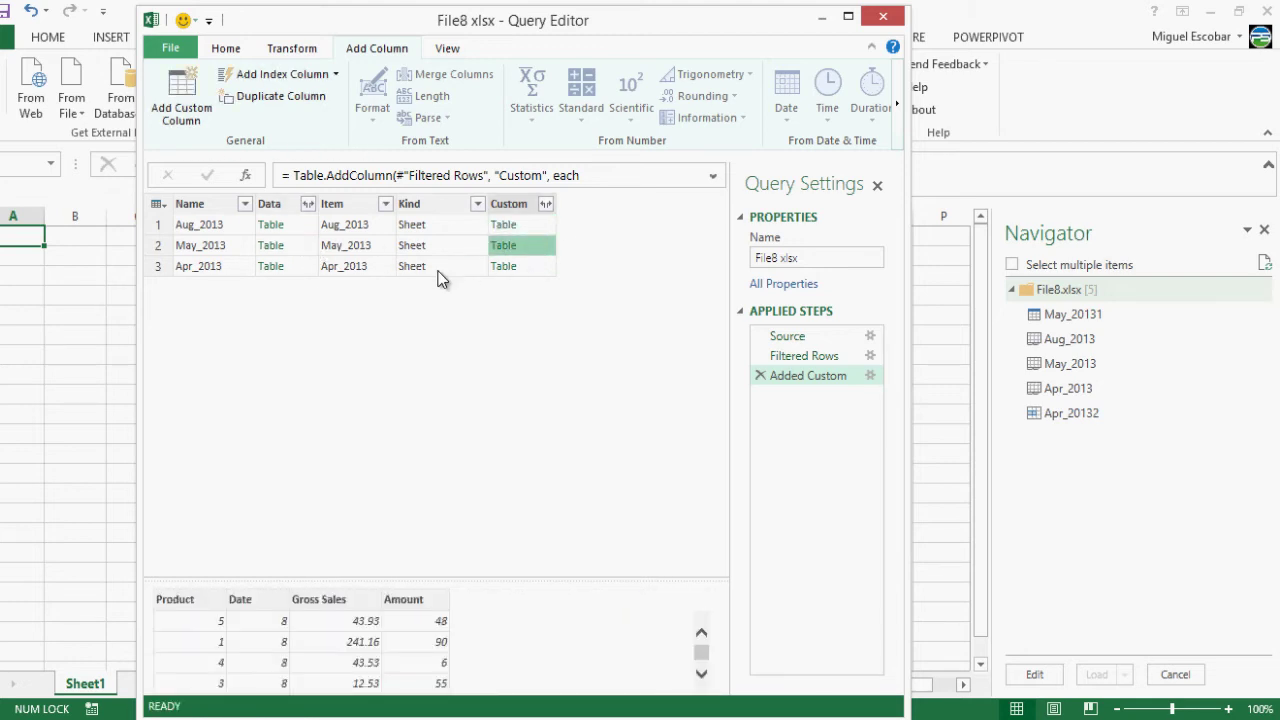
pyautogui.click(290, 266)
pyautogui.click(531, 266)
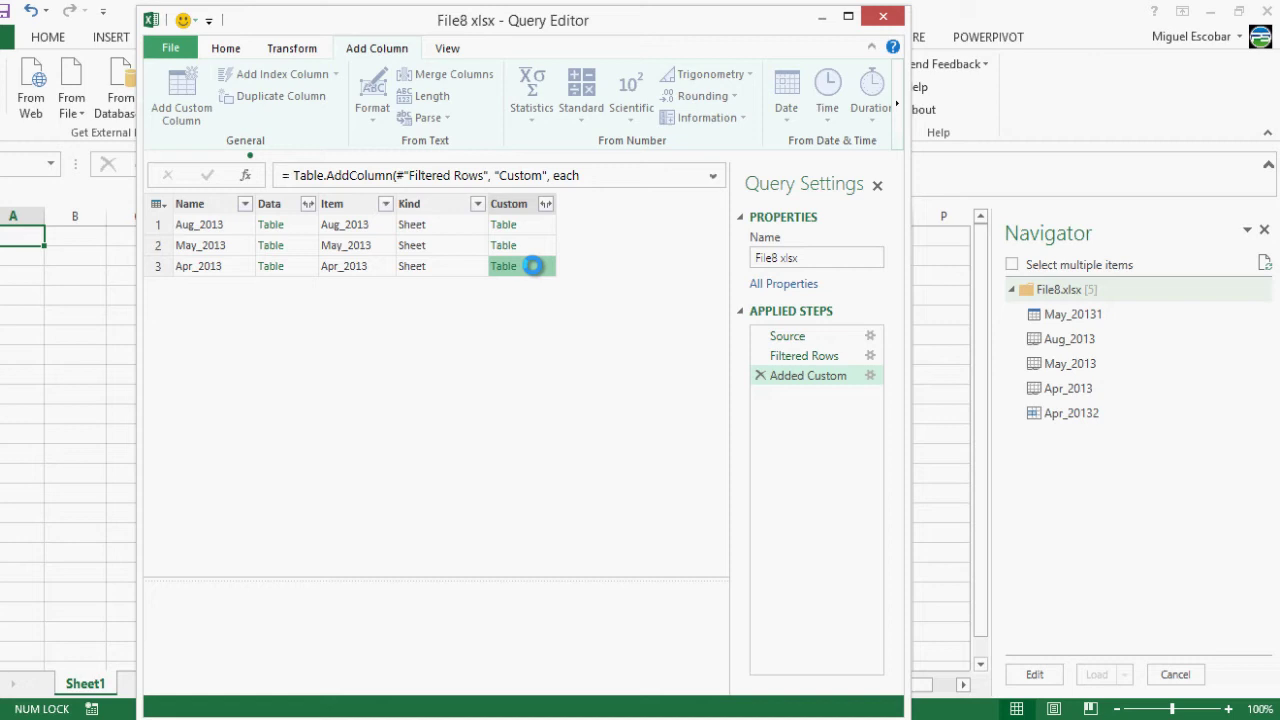
pyautogui.click(521, 245)
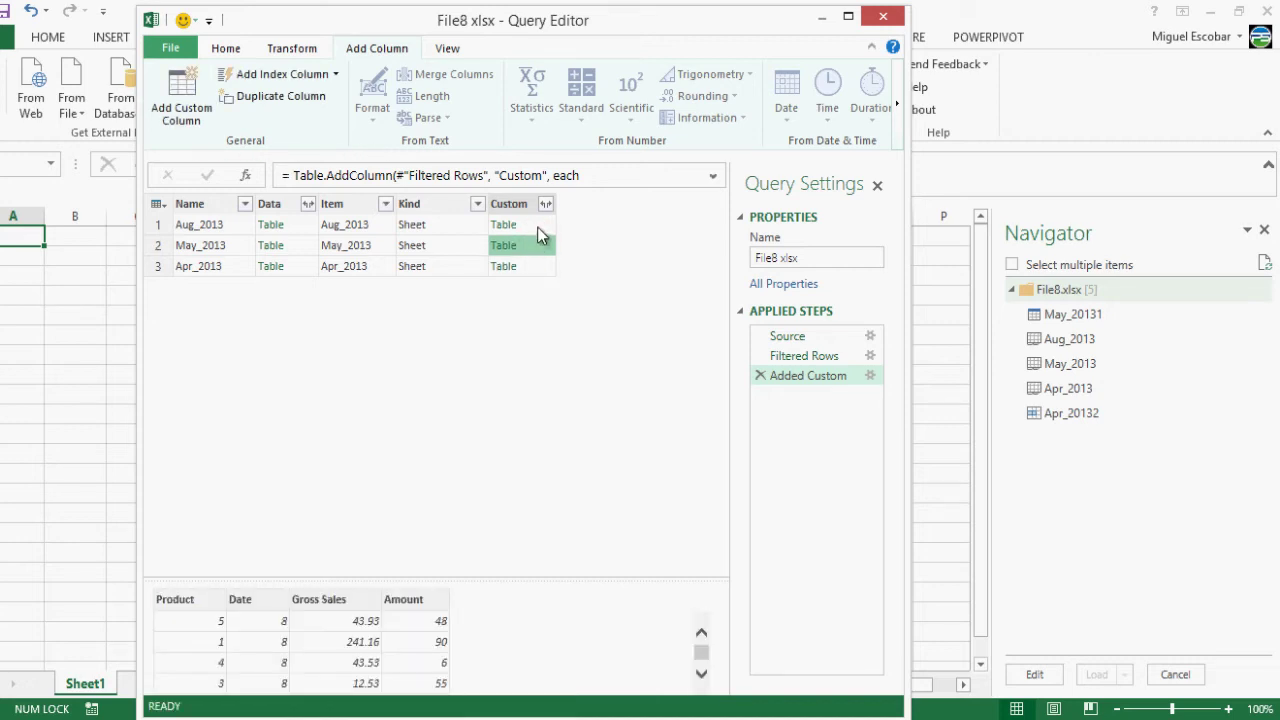
pyautogui.click(535, 224)
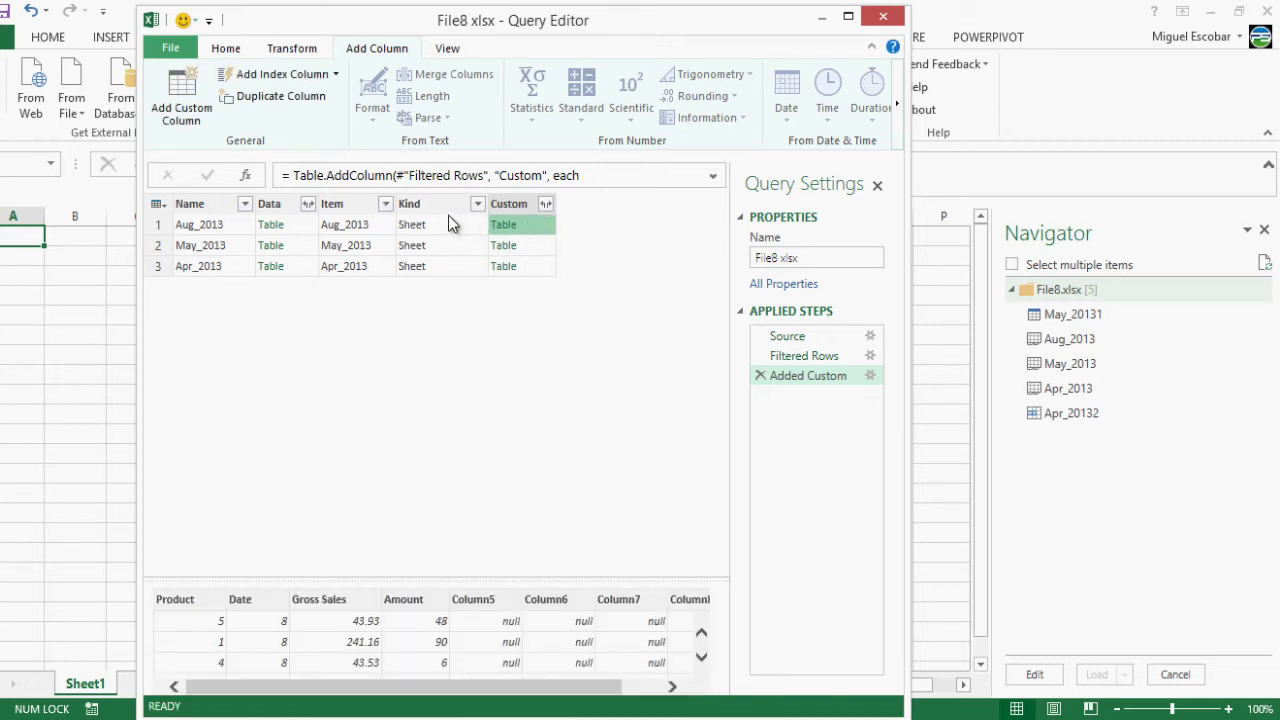
# Step: Remove the Kind, Data and Item columns, then preview the remaining sheets' Custom tables
pyautogui.click(422, 202)
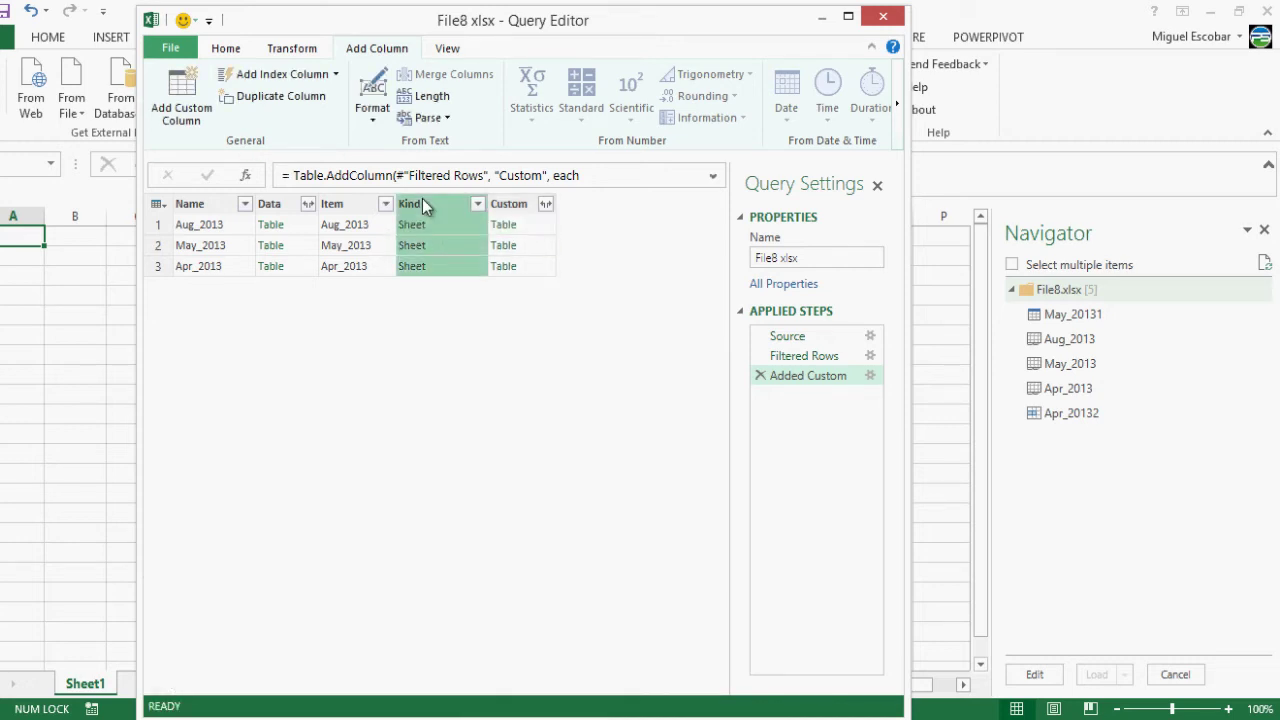
pyautogui.keyDown('ctrl'); pyautogui.click(283, 204); pyautogui.keyUp('ctrl')
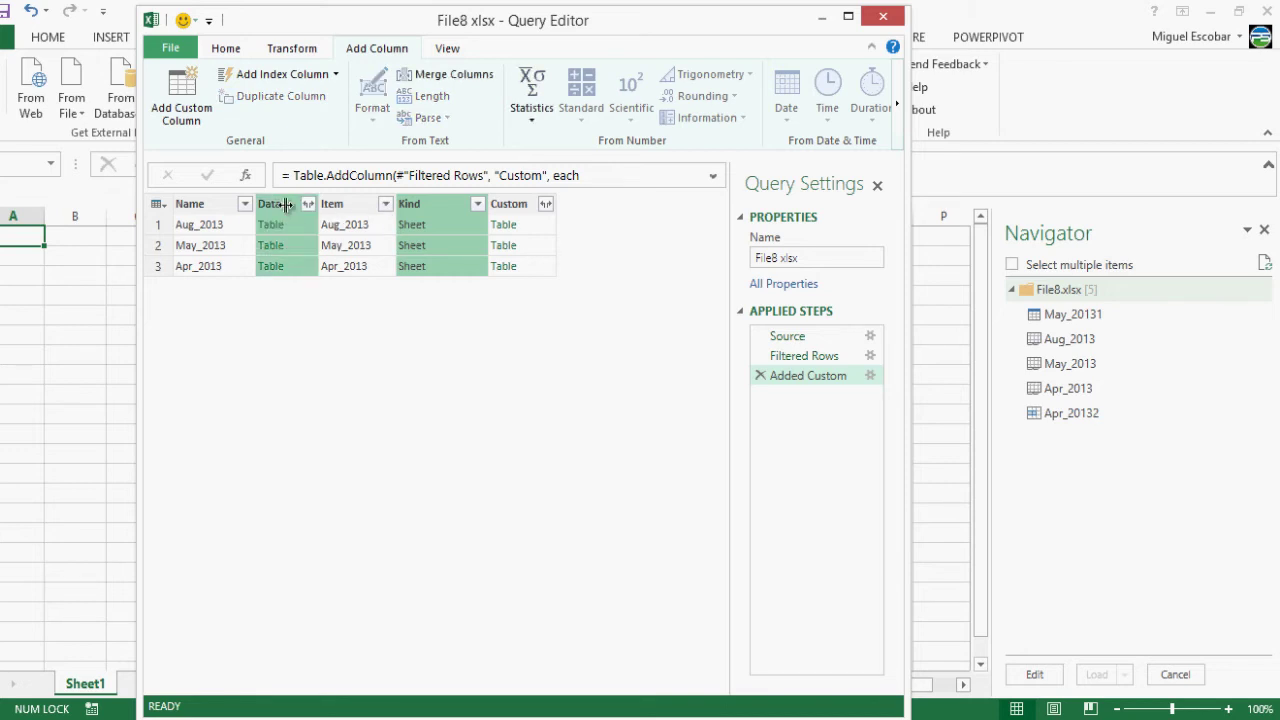
pyautogui.keyDown('ctrl'); pyautogui.click(354, 203); pyautogui.keyUp('ctrl')
pyautogui.rightClick(354, 203)
pyautogui.click(420, 210)
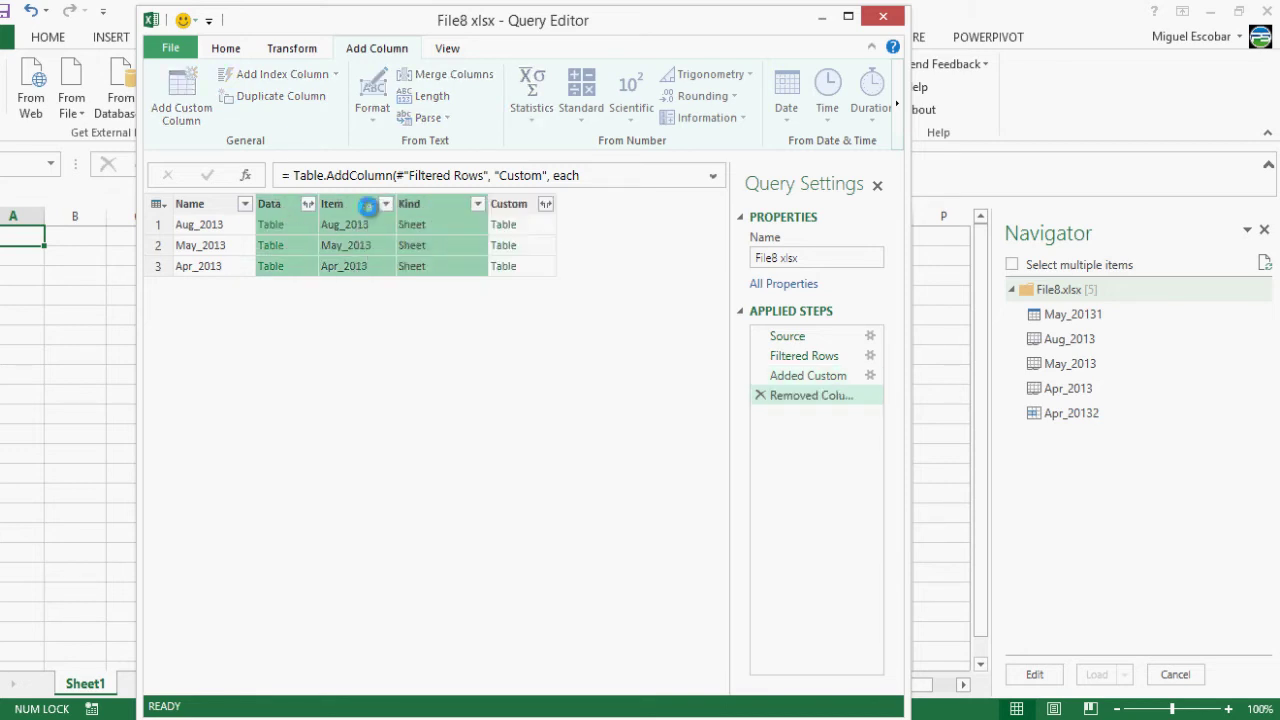
pyautogui.click(203, 225)
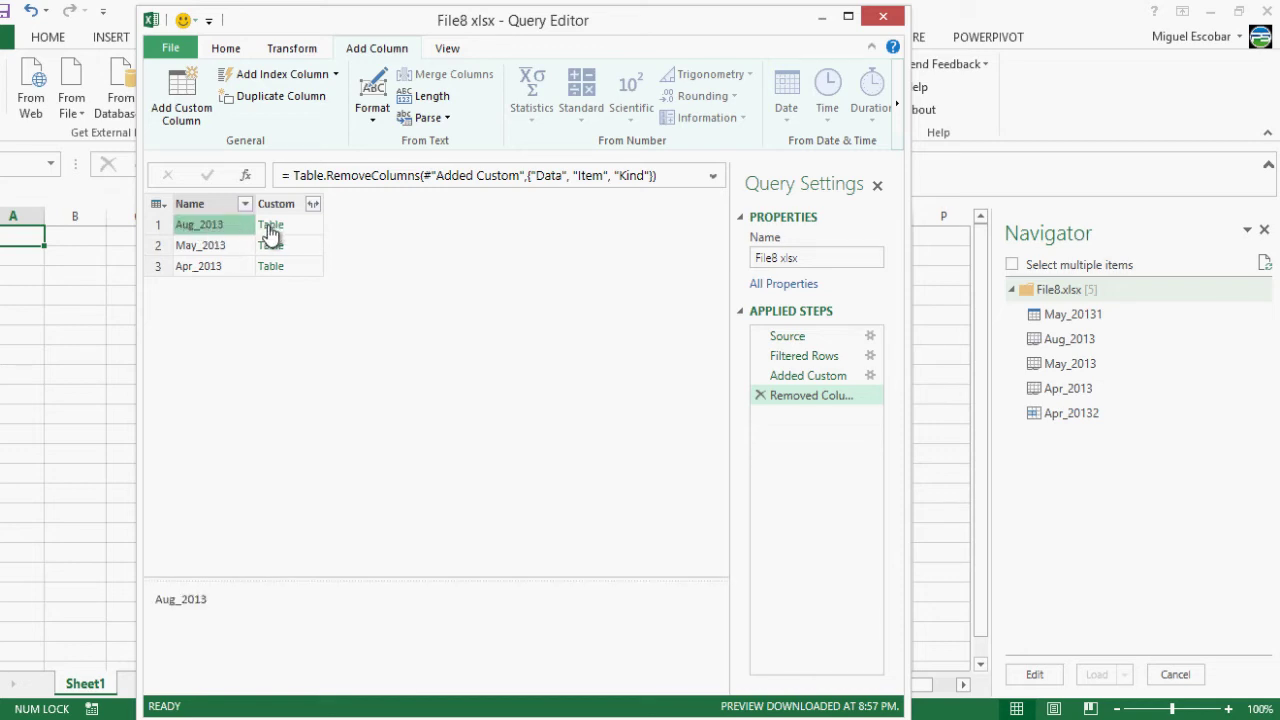
pyautogui.click(242, 247)
pyautogui.click(306, 240)
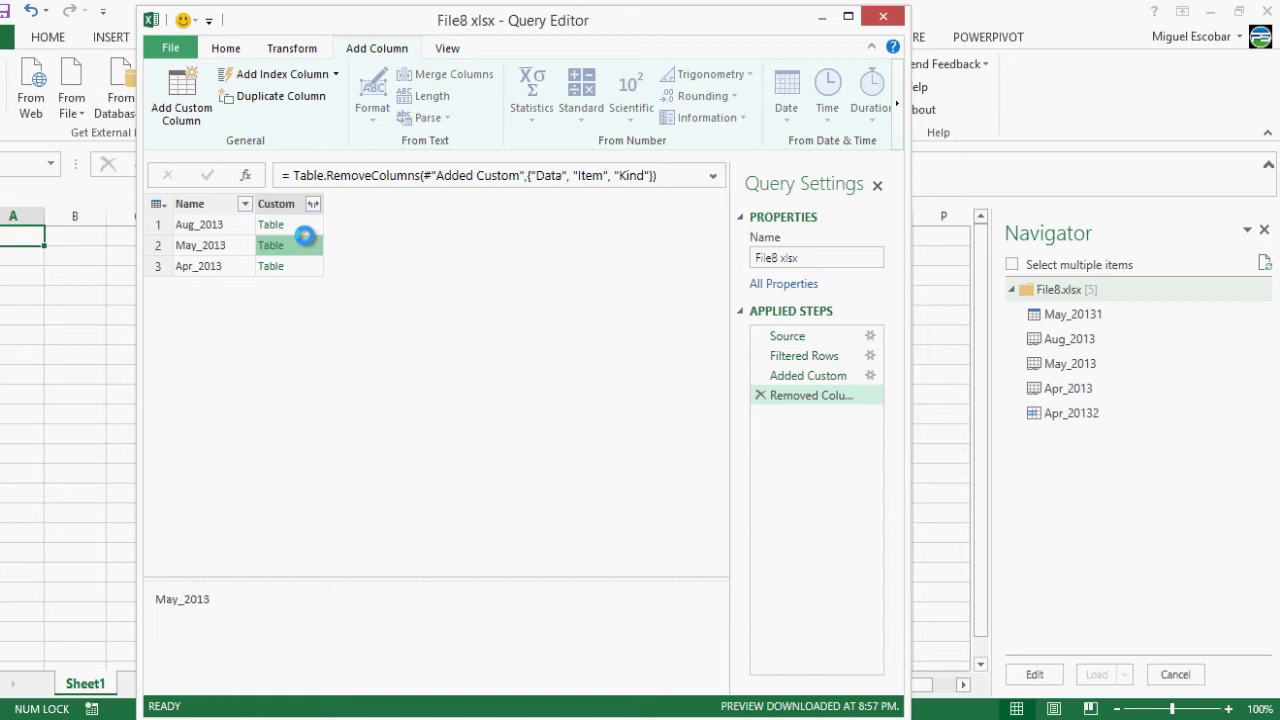
pyautogui.click(301, 262)
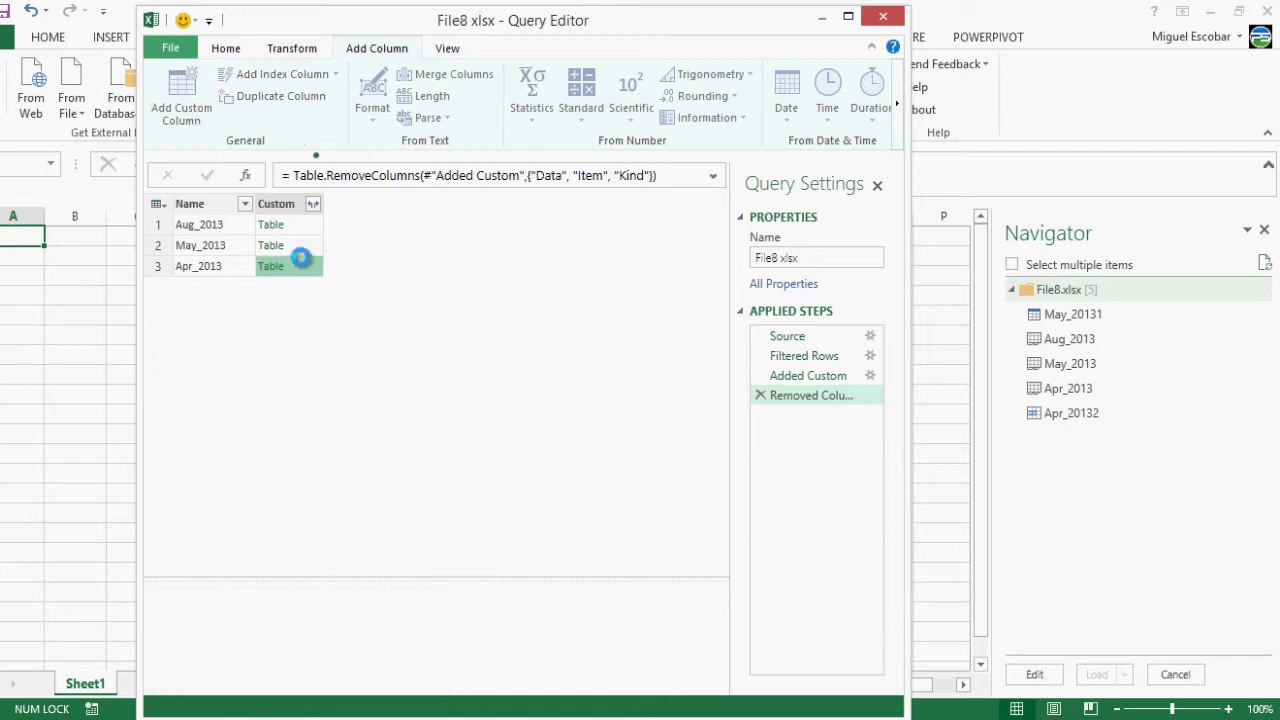
# Step: In the Custom expand options, turn off the name prefix and exclude Column5 through Column8
pyautogui.click(313, 205)
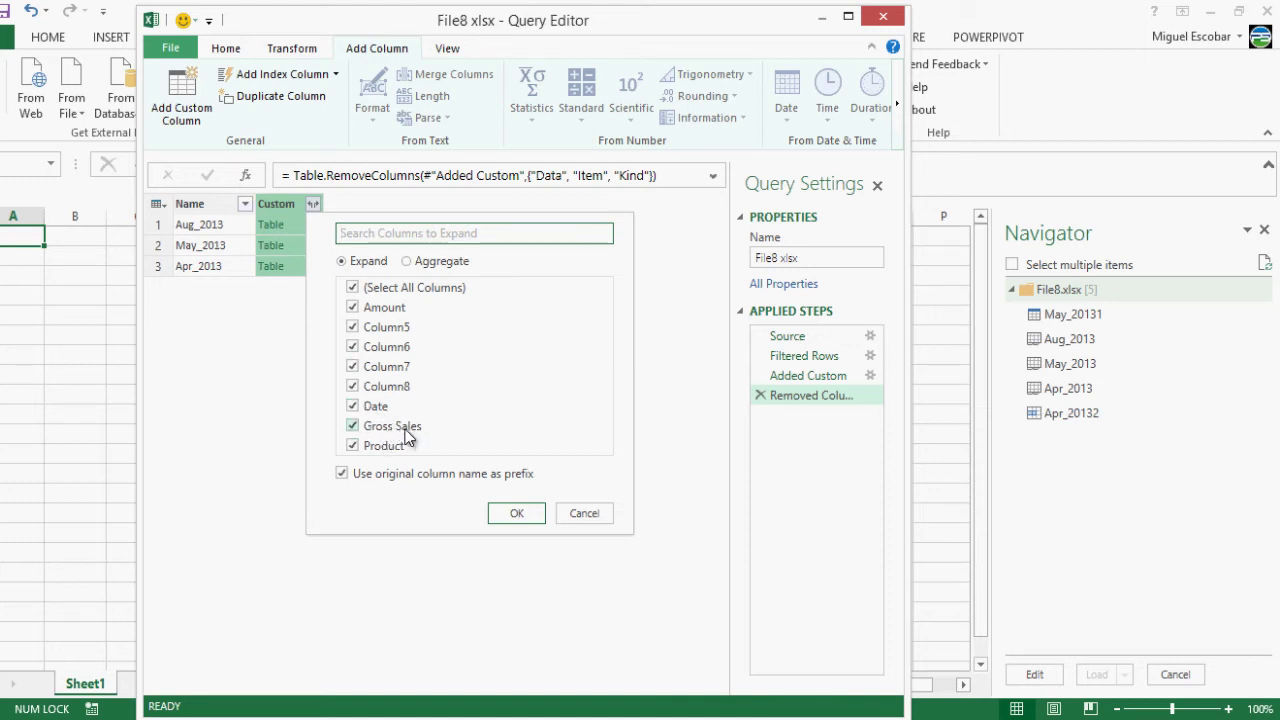
pyautogui.click(345, 475)
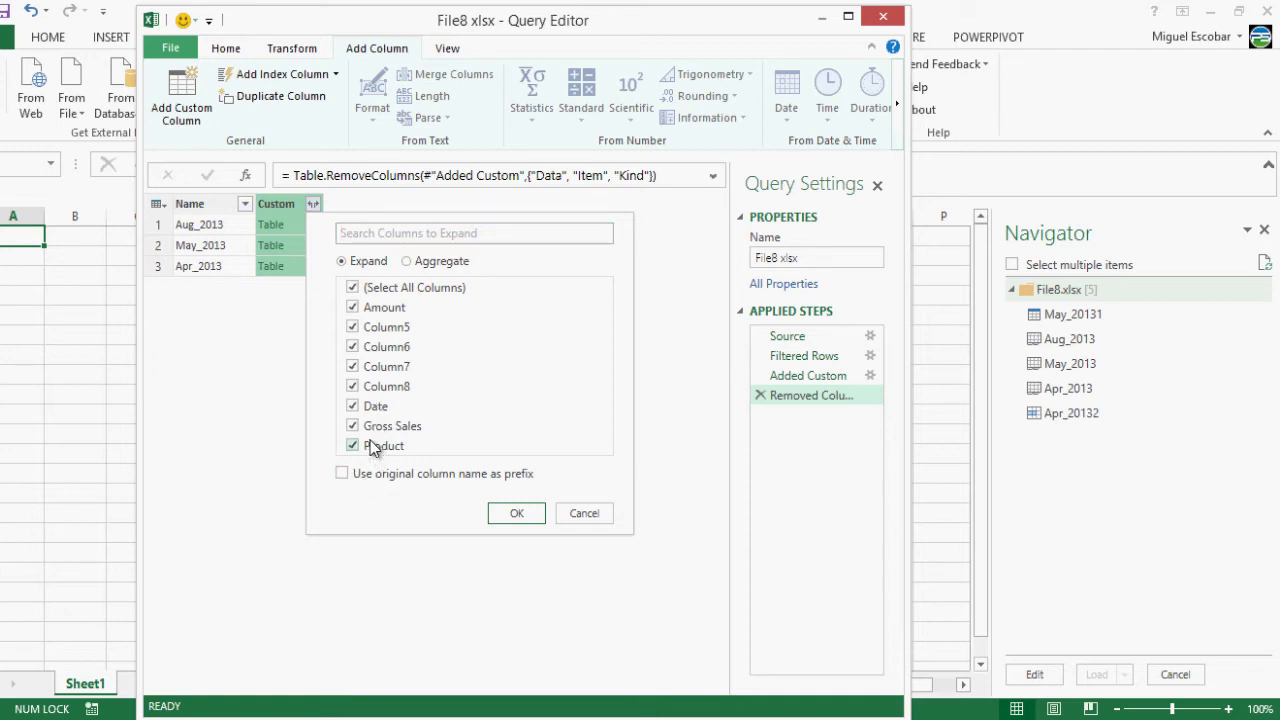
pyautogui.click(401, 368)
pyautogui.click(400, 390)
pyautogui.click(400, 350)
pyautogui.click(400, 330)
# Step: Expand Custom and scroll the rows, checking Aug_2013 values like Gross Sales 283.87 and Amount 55
pyautogui.click(510, 513)
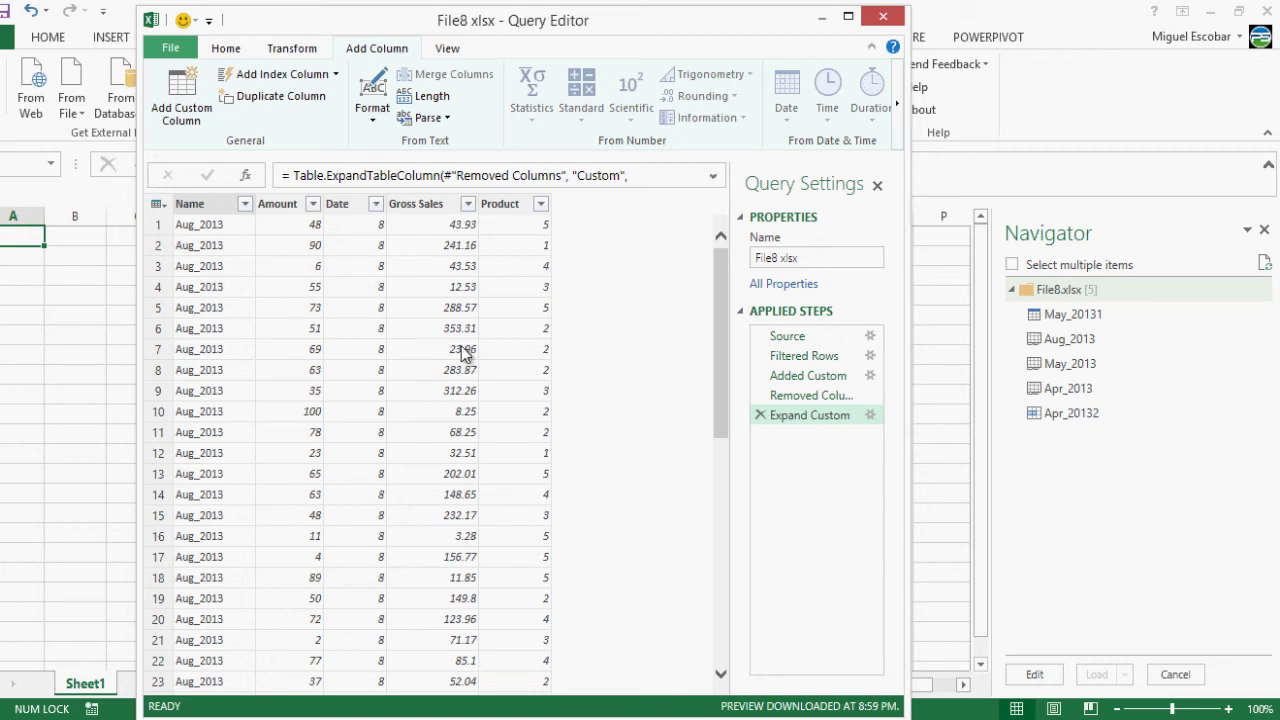
pyautogui.click(455, 378)
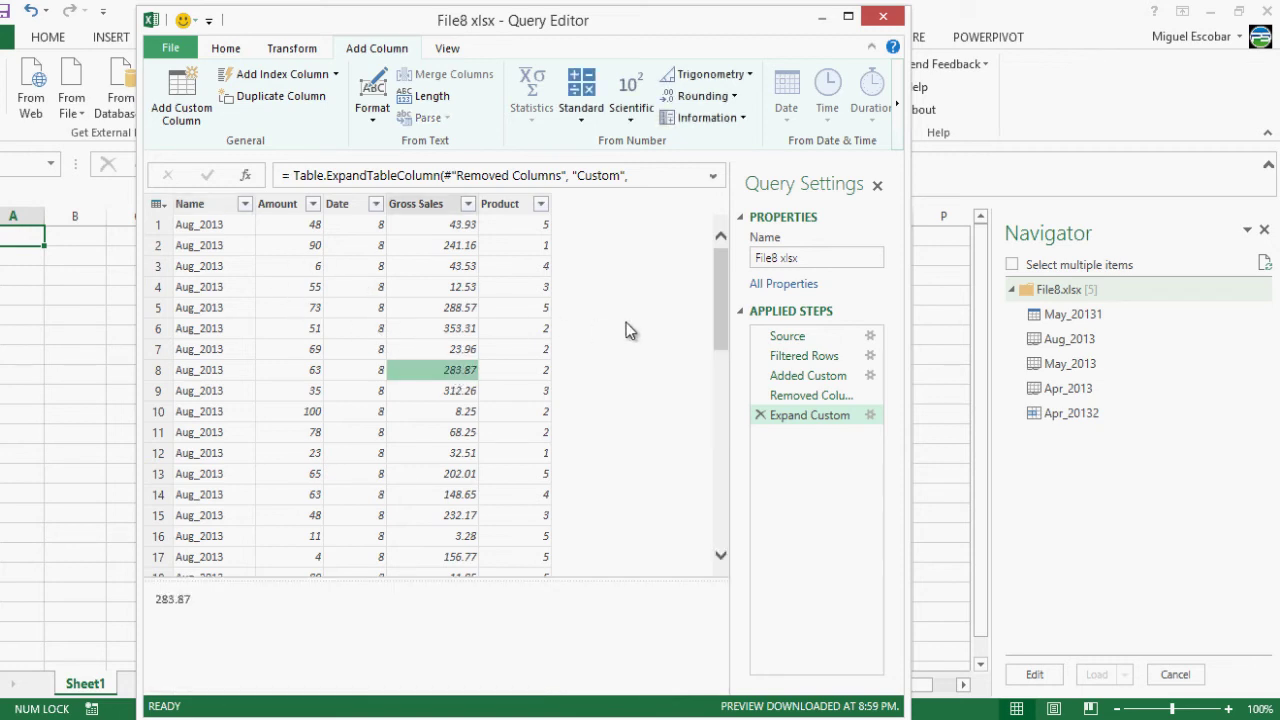
pyautogui.moveTo(719, 304); pyautogui.dragTo(709, 486)
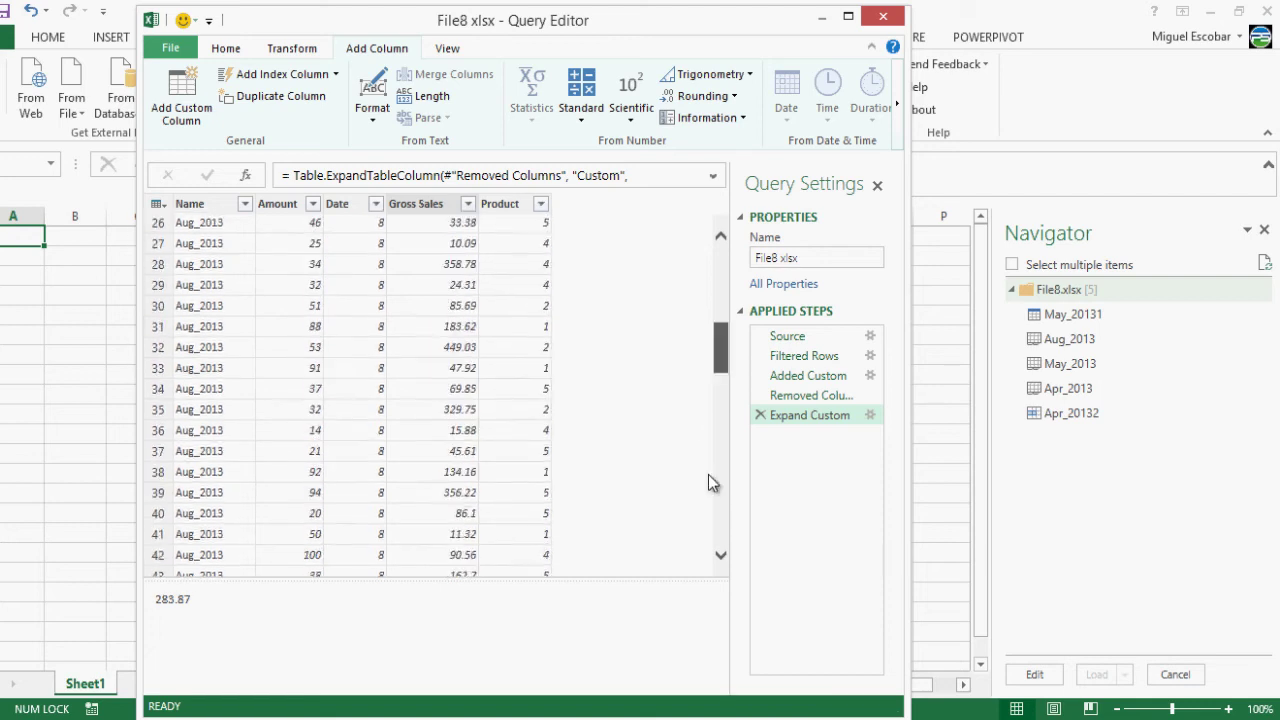
pyautogui.click(212, 263)
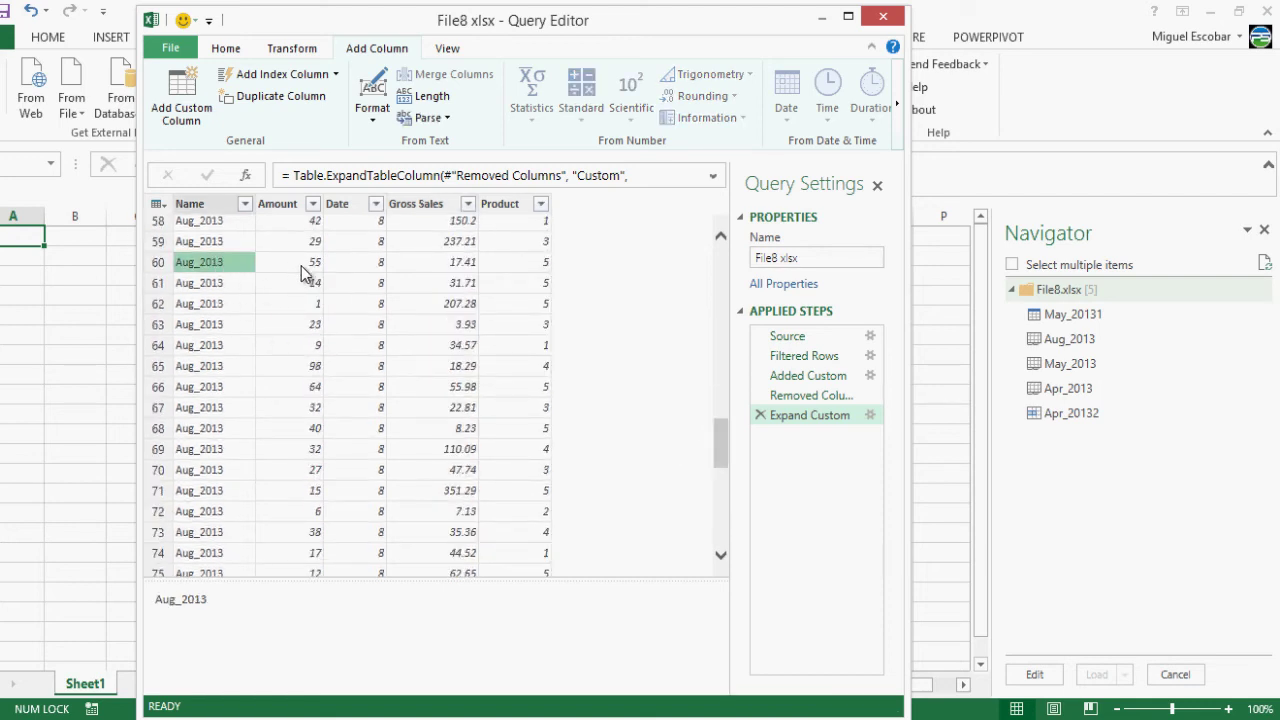
pyautogui.click(312, 263)
pyautogui.click(226, 261)
pyautogui.click(724, 474)
# Step: Close & Load the combined query so its 2,550 rows land as a table on Book3's Sheet2
pyautogui.click(224, 50)
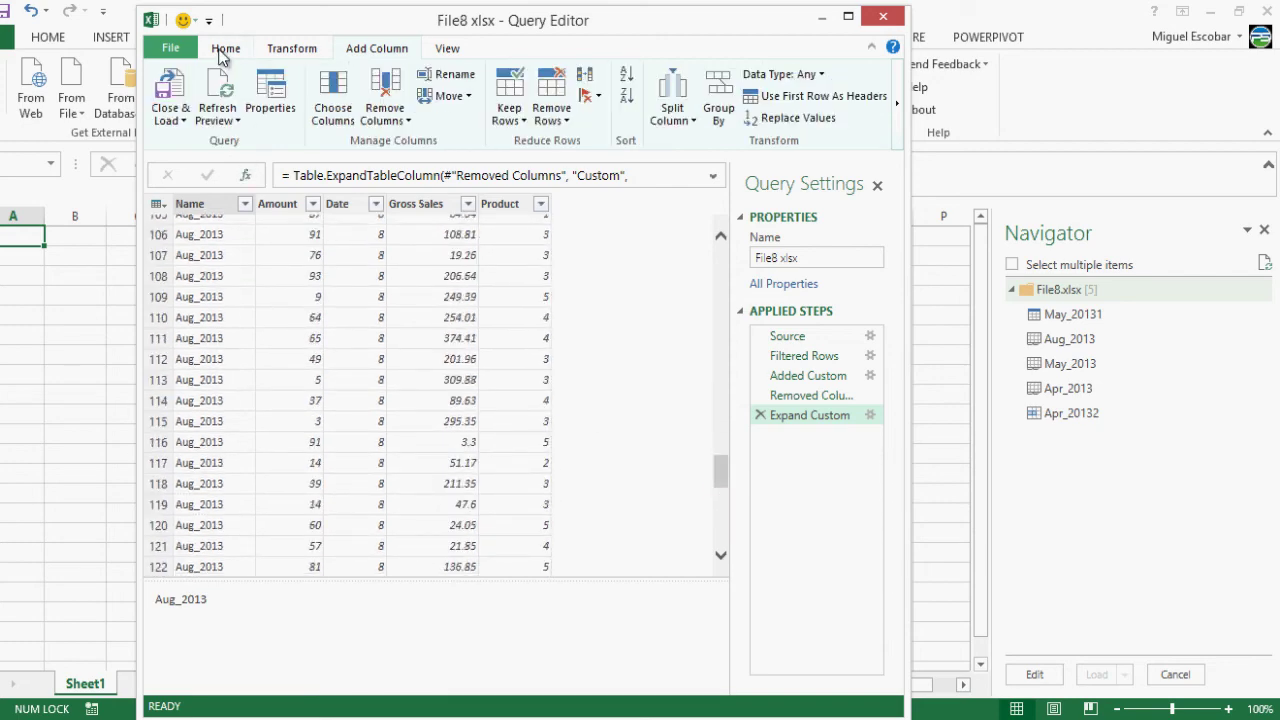
pyautogui.click(171, 121)
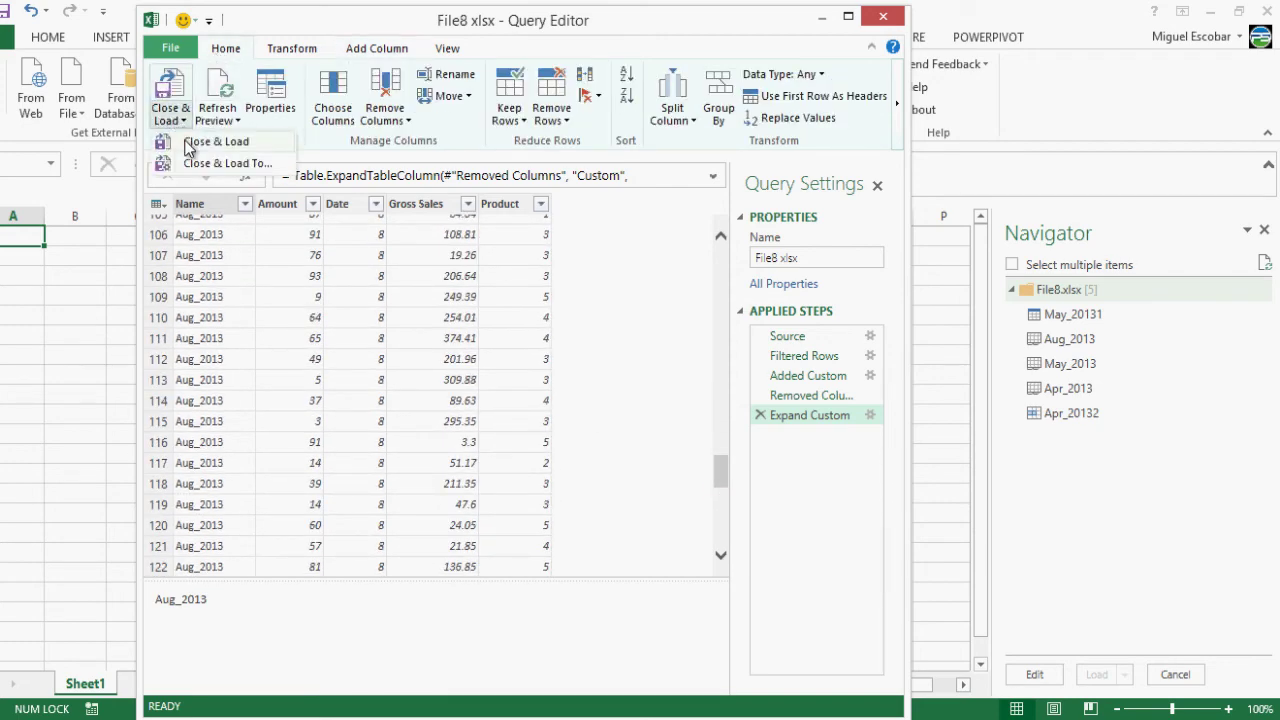
pyautogui.click(190, 143)
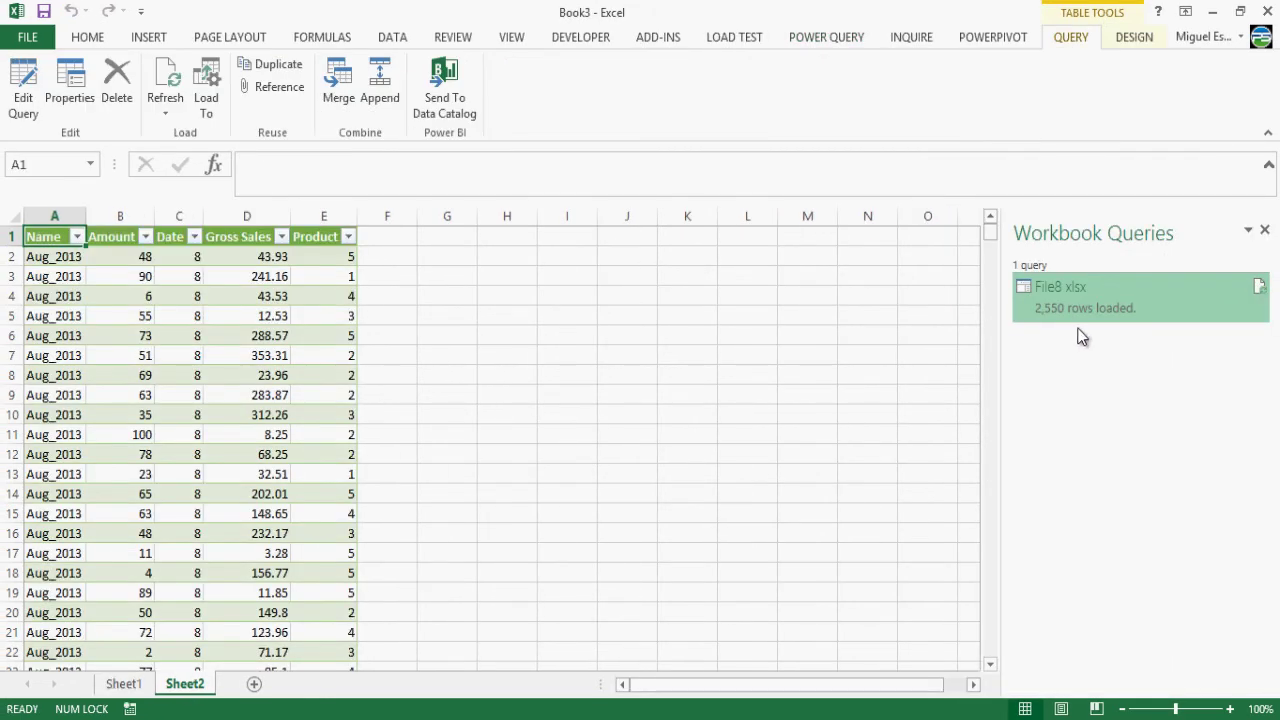
pyautogui.moveTo(1070, 318)
# Step: In File8.xlsx, create a copy of the Aug_2013 sheet
pyautogui.moveTo(780, 718)
pyautogui.click(783, 695)
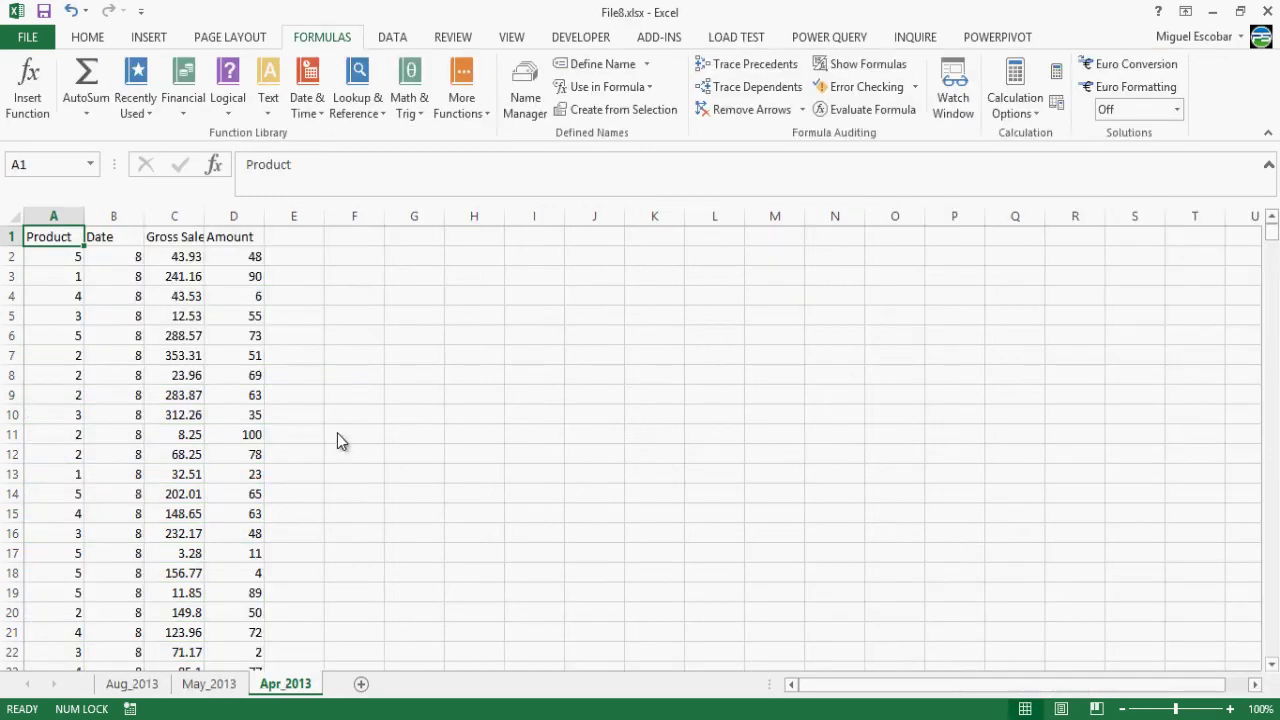
pyautogui.rightClick(291, 683)
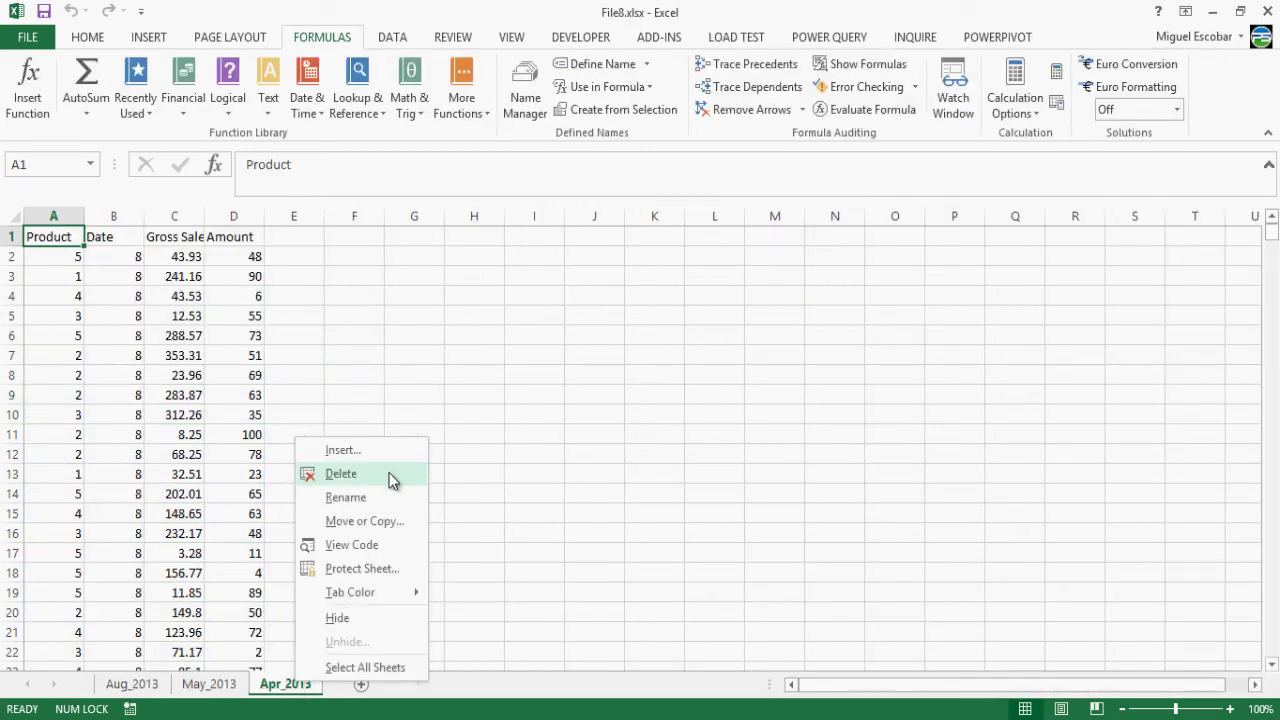
pyautogui.click(394, 521)
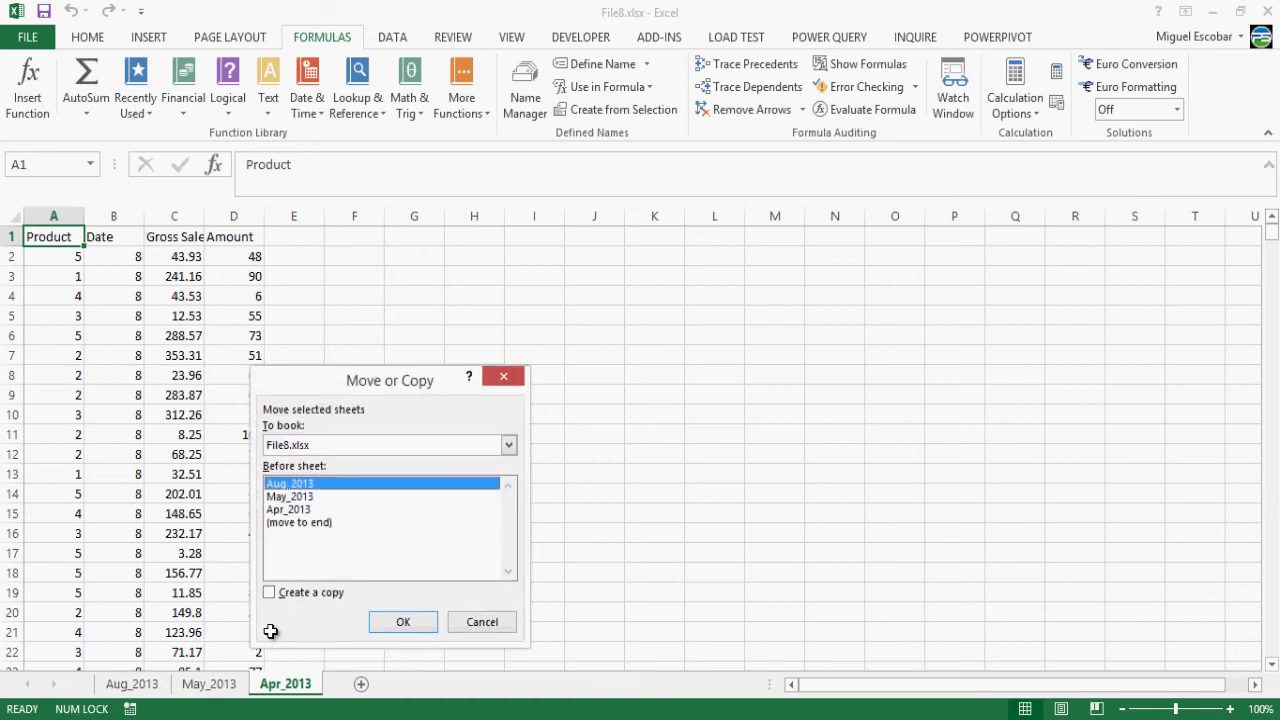
pyautogui.press('Escape')
pyautogui.rightClick(142, 684)
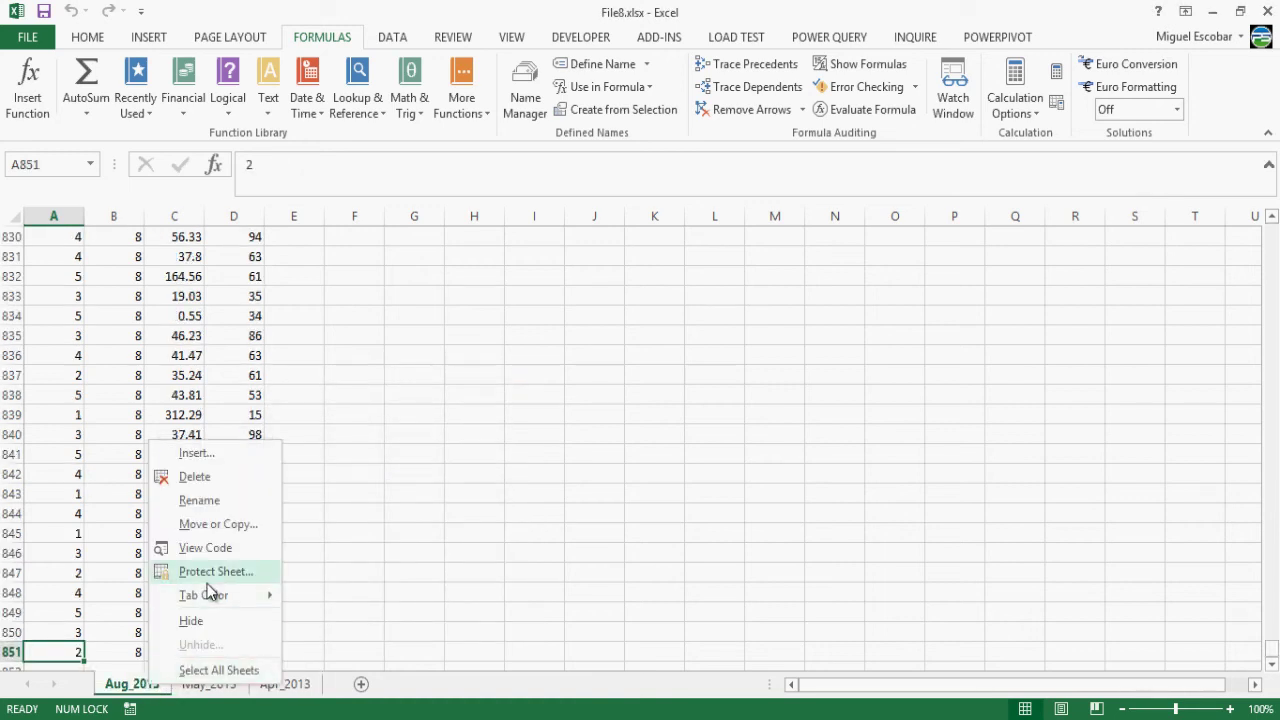
pyautogui.click(216, 524)
pyautogui.click(156, 606)
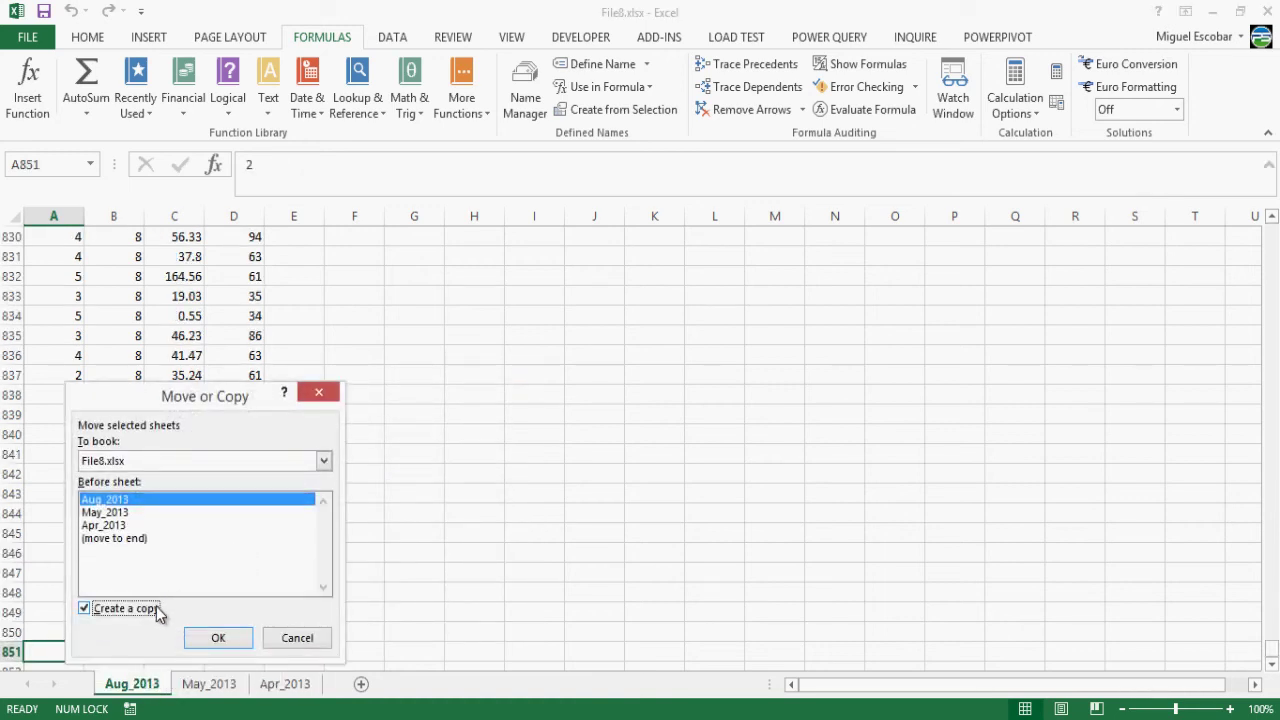
pyautogui.click(218, 637)
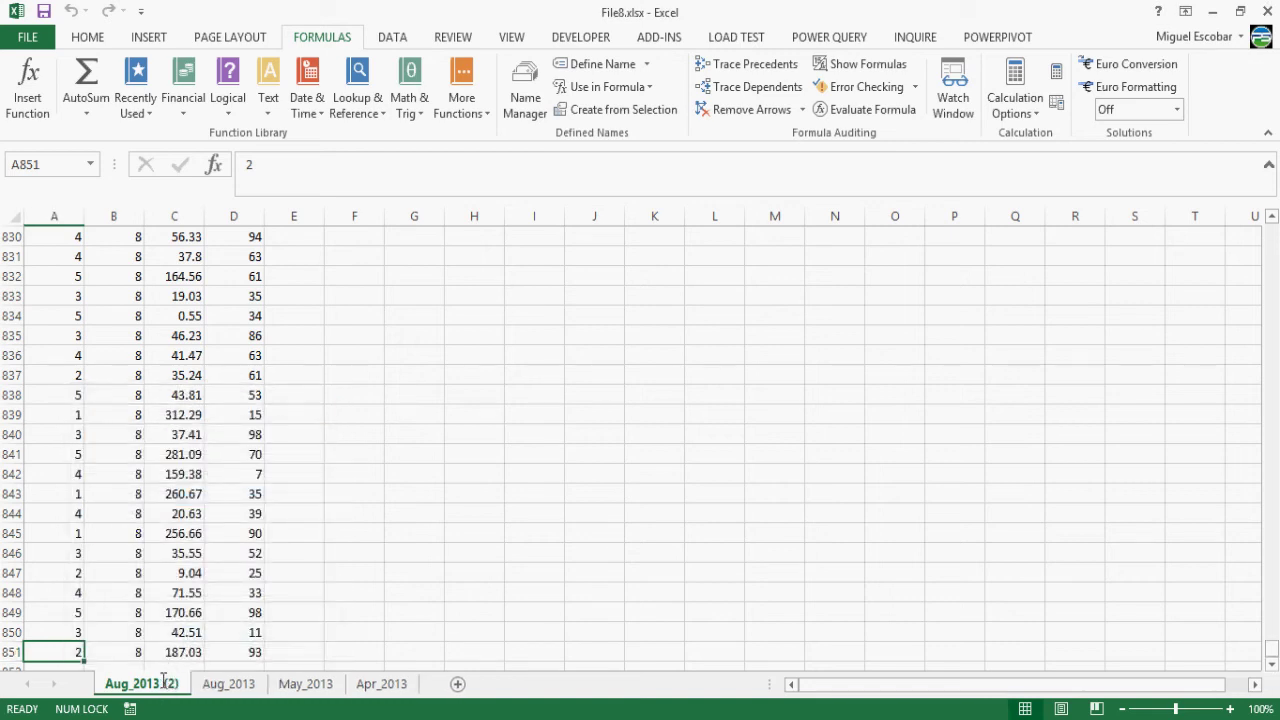
# Step: Rename the copied sheet from 'Aug_2013 (2)' to 'Jun_2013'
pyautogui.doubleClick(163, 683)
pyautogui.click(128, 683)
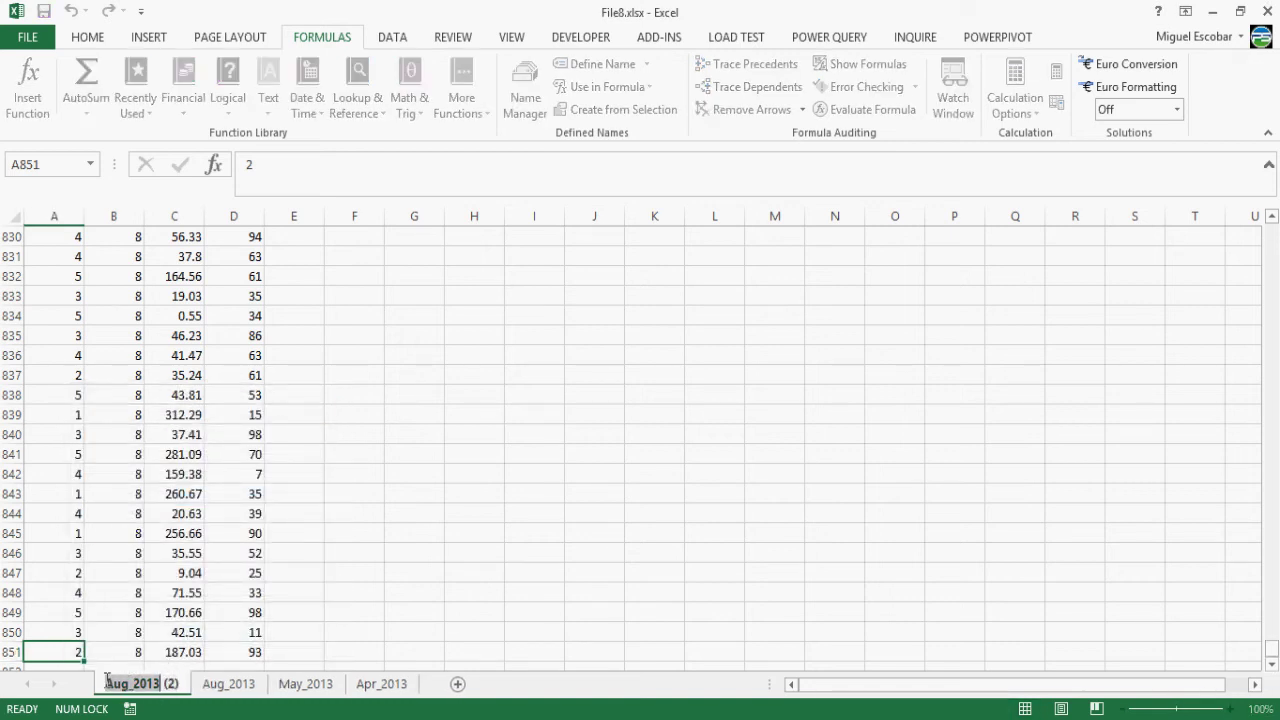
pyautogui.click(160, 683)
pyautogui.press('Delete')
pyautogui.press('Delete')
pyautogui.press('Delete')
pyautogui.press('Delete')
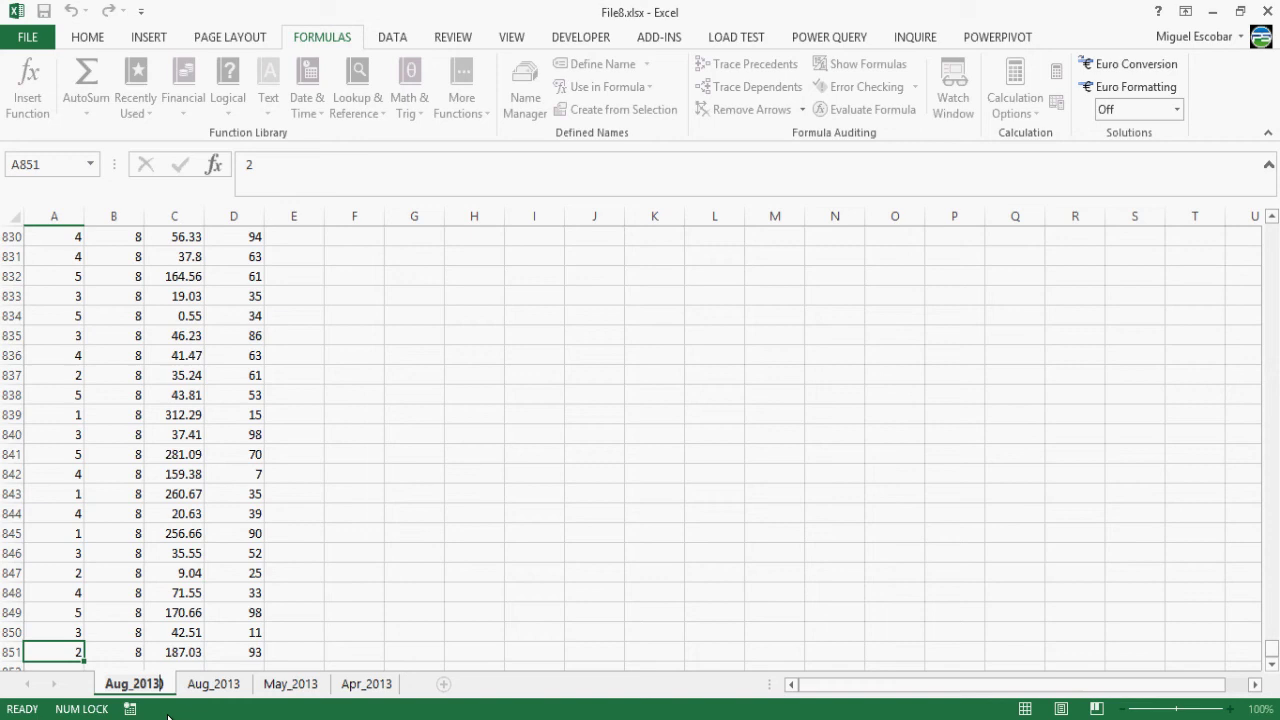
pyautogui.hotkey('shift', 'End')
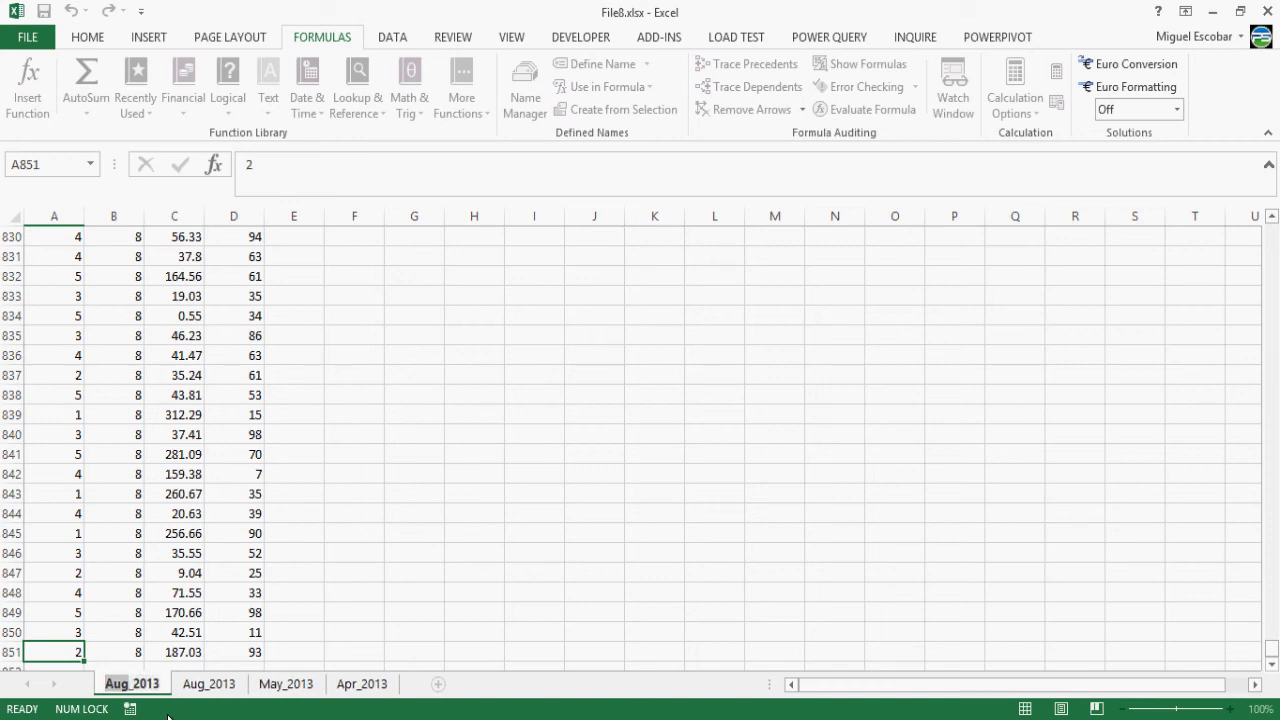
pyautogui.write('Jun')
pyautogui.press('Return')
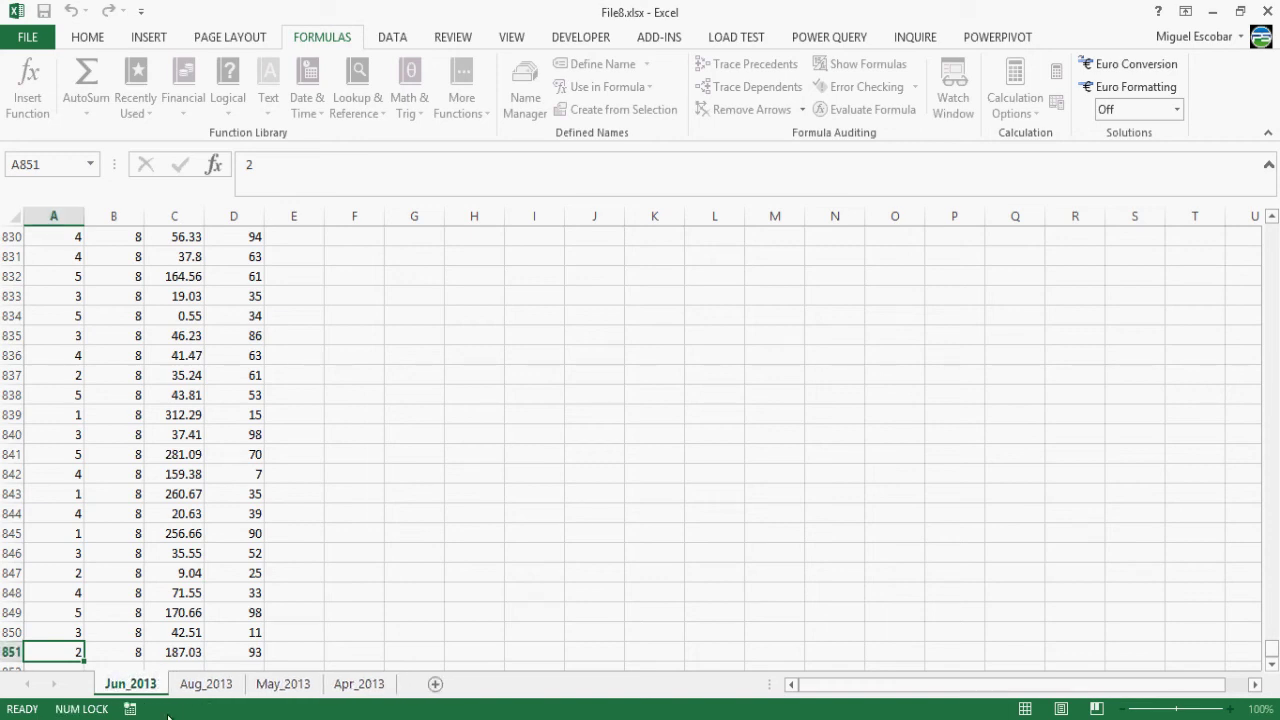
pyautogui.click(221, 540)
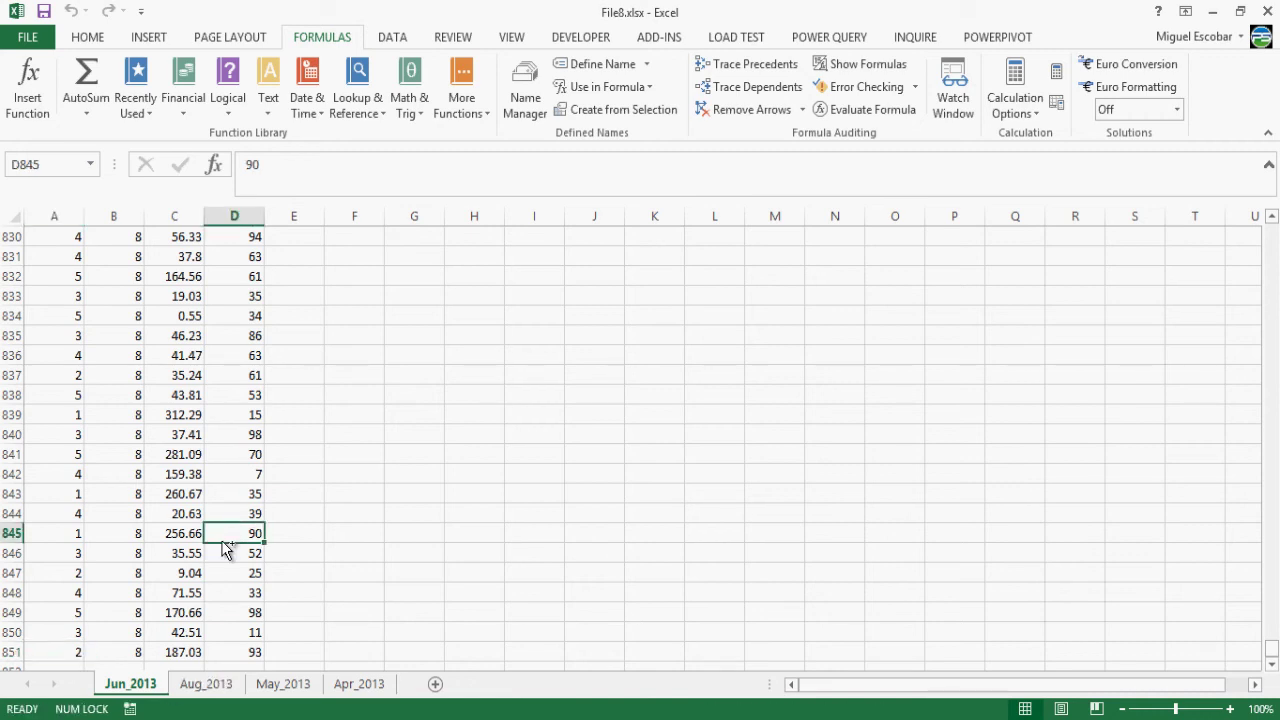
# Step: Refresh the File8 query in Book3 so the table reloads with 3,400 rows
pyautogui.moveTo(753, 712)
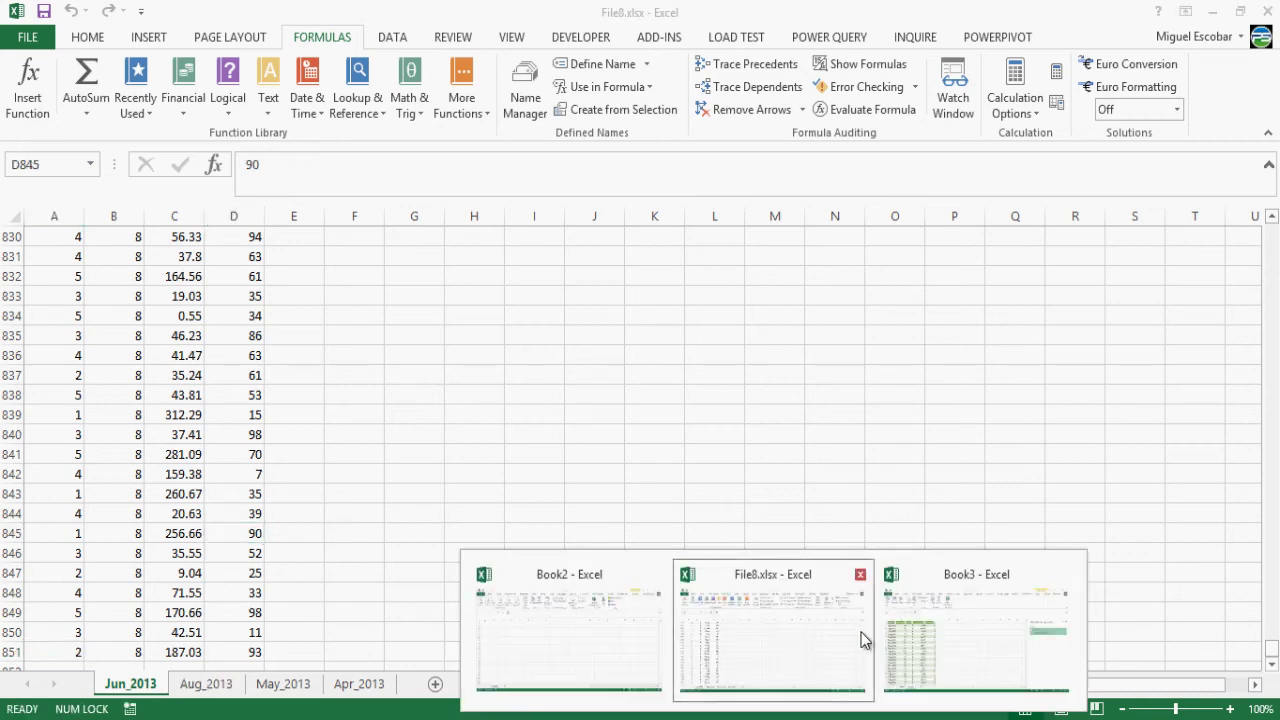
pyautogui.click(918, 622)
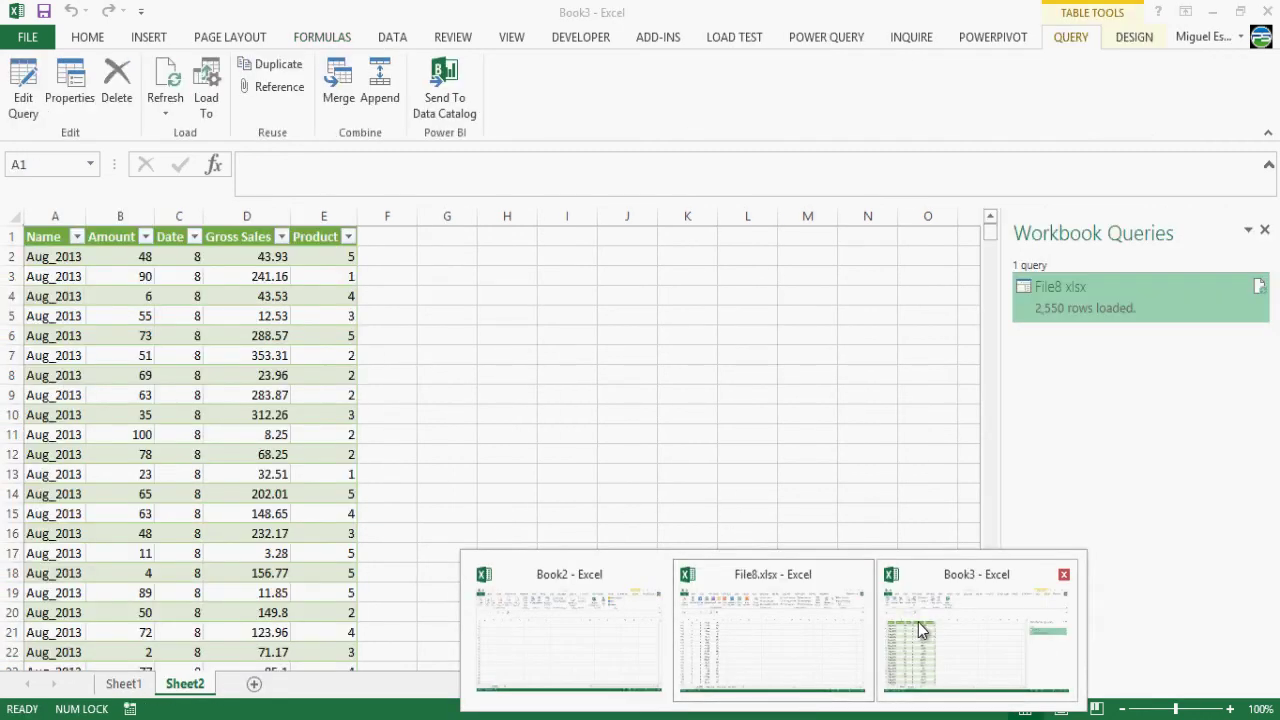
pyautogui.rightClick(1075, 312)
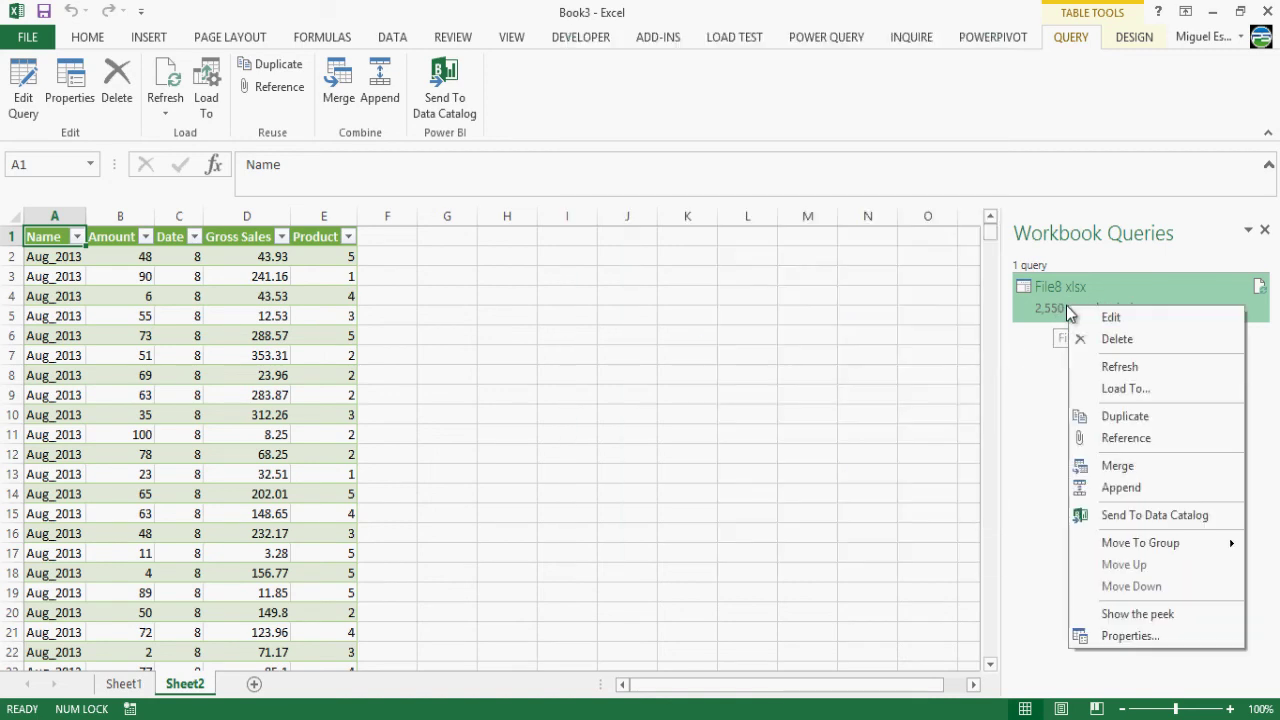
pyautogui.click(1110, 366)
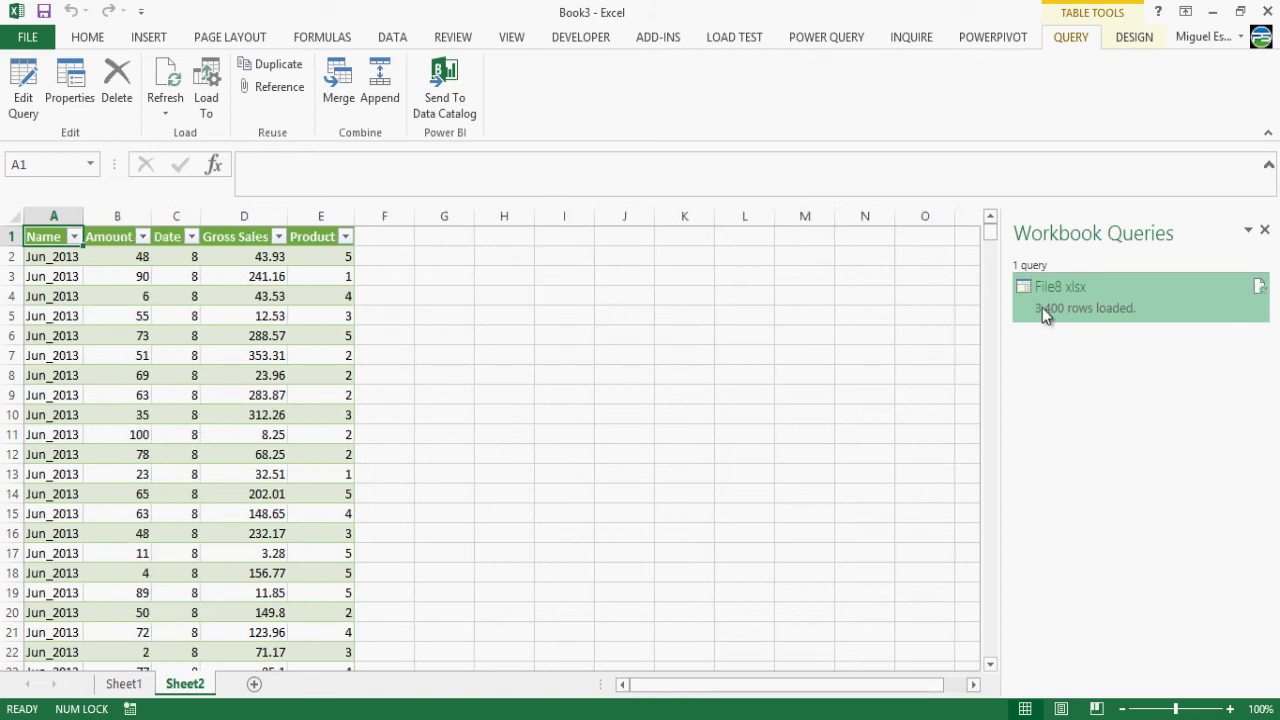
pyautogui.moveTo(1050, 317)
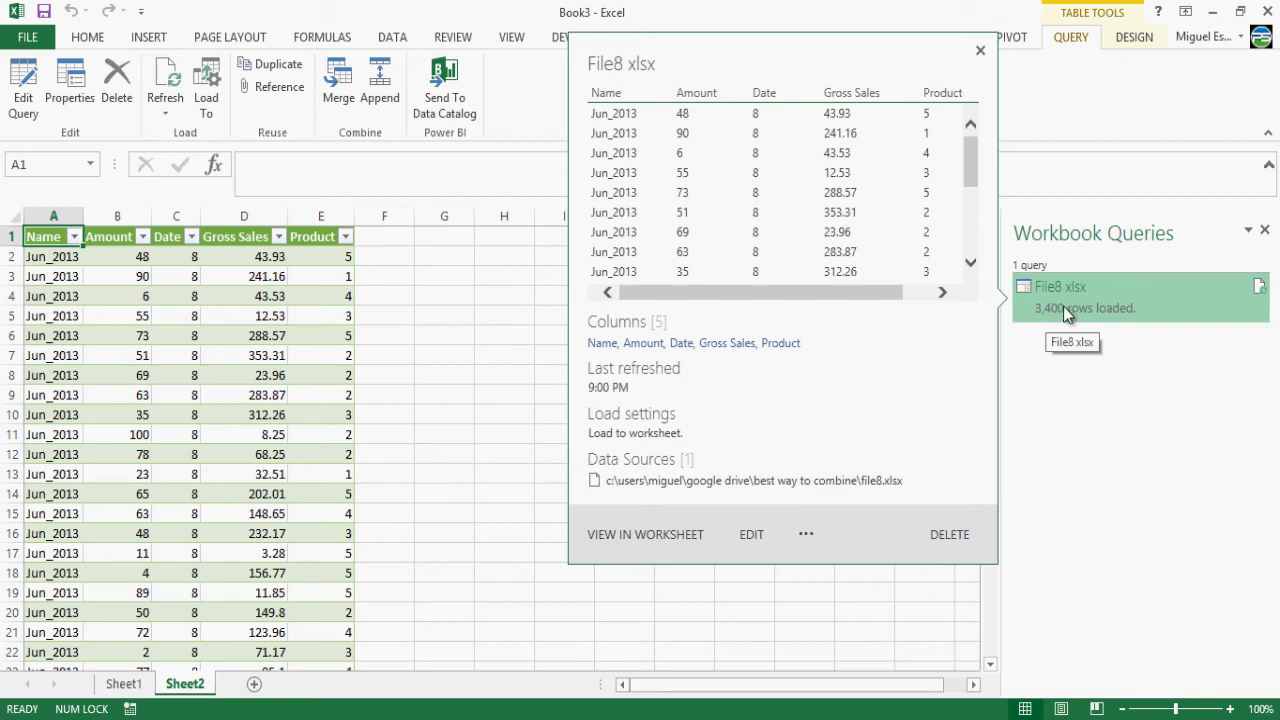
# Step: Check the Name column's filter list for Jun_2013, leaving the filter unchanged
pyautogui.click(74, 237)
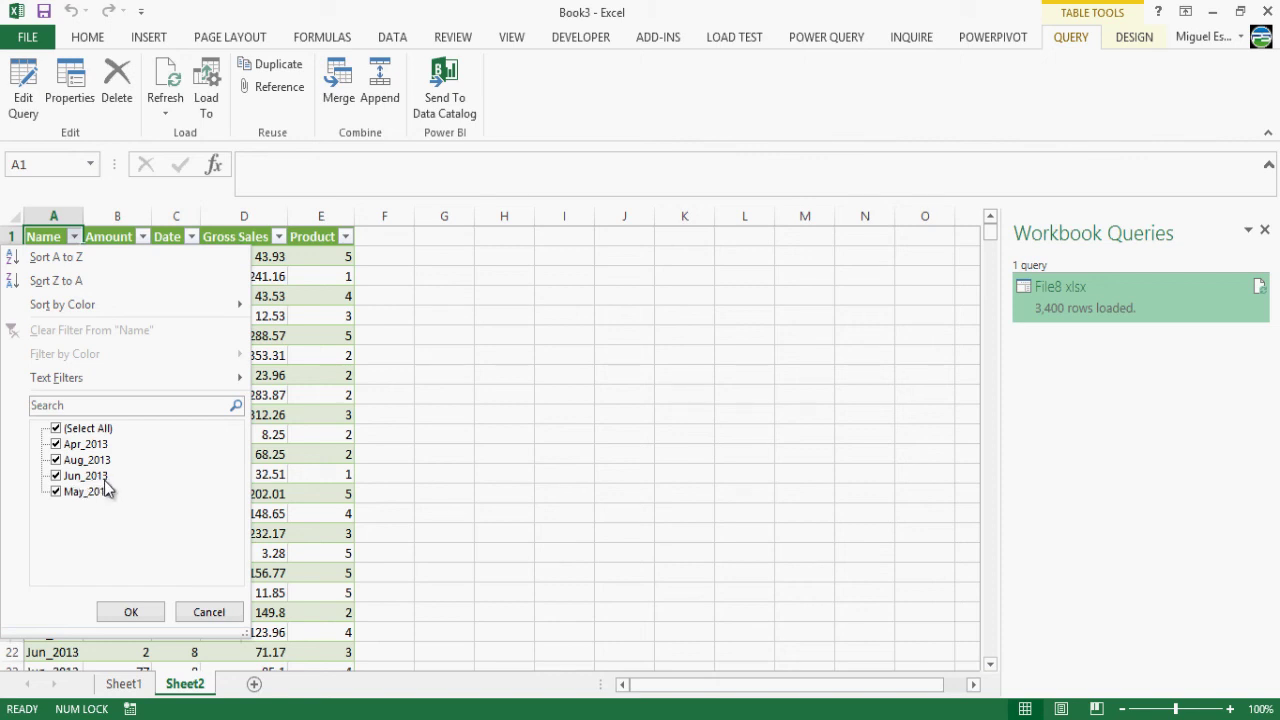
pyautogui.click(311, 379)
pyautogui.rightClick(1035, 300)
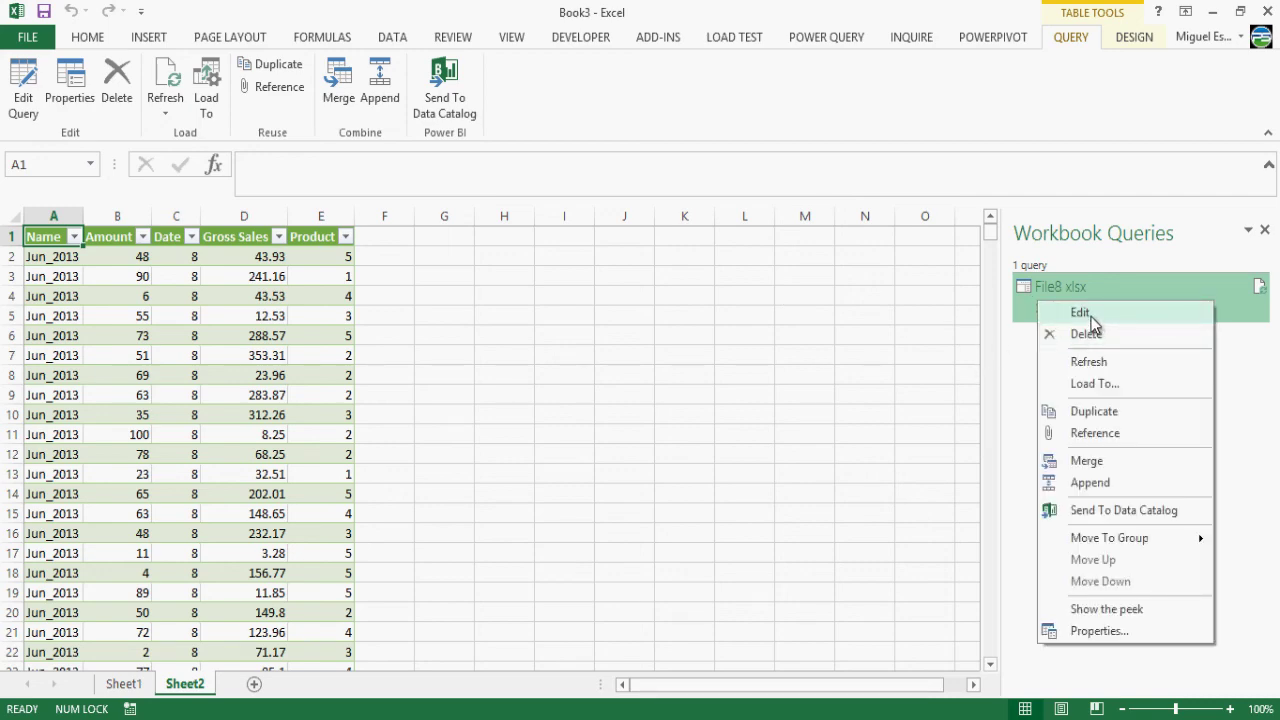
pyautogui.click(1081, 313)
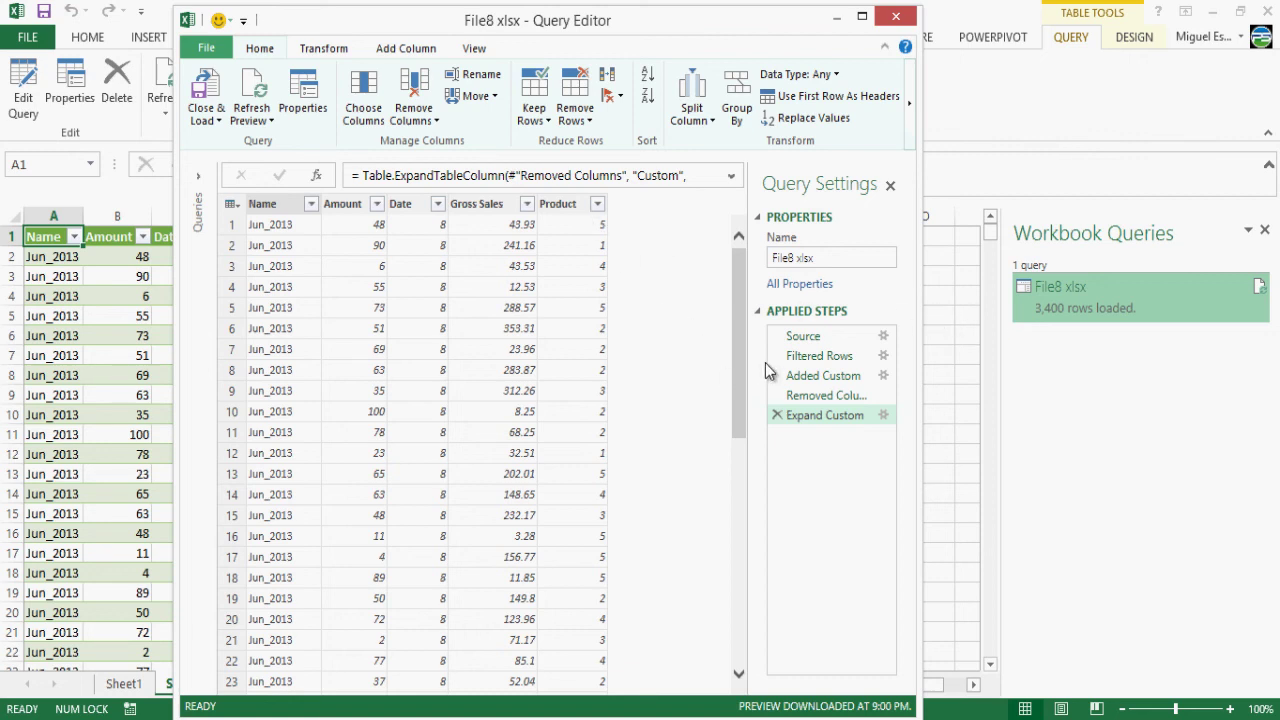
pyautogui.click(838, 360)
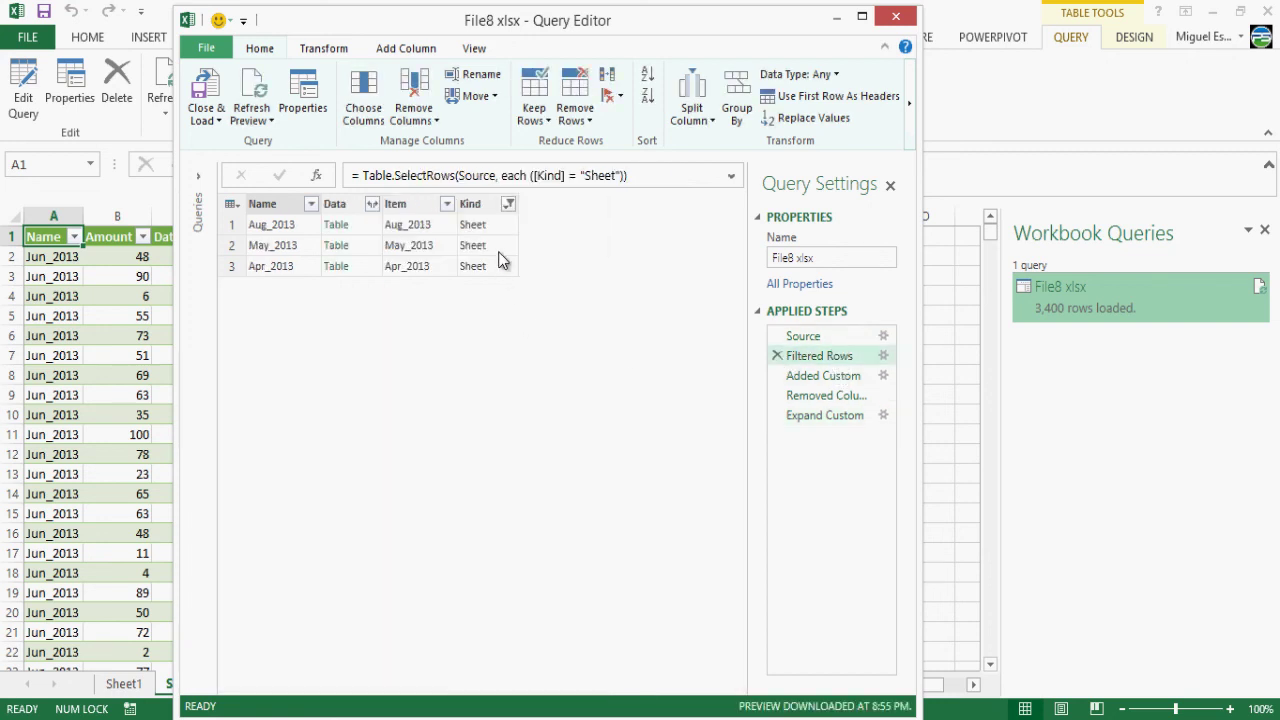
pyautogui.click(506, 210)
pyautogui.click(508, 206)
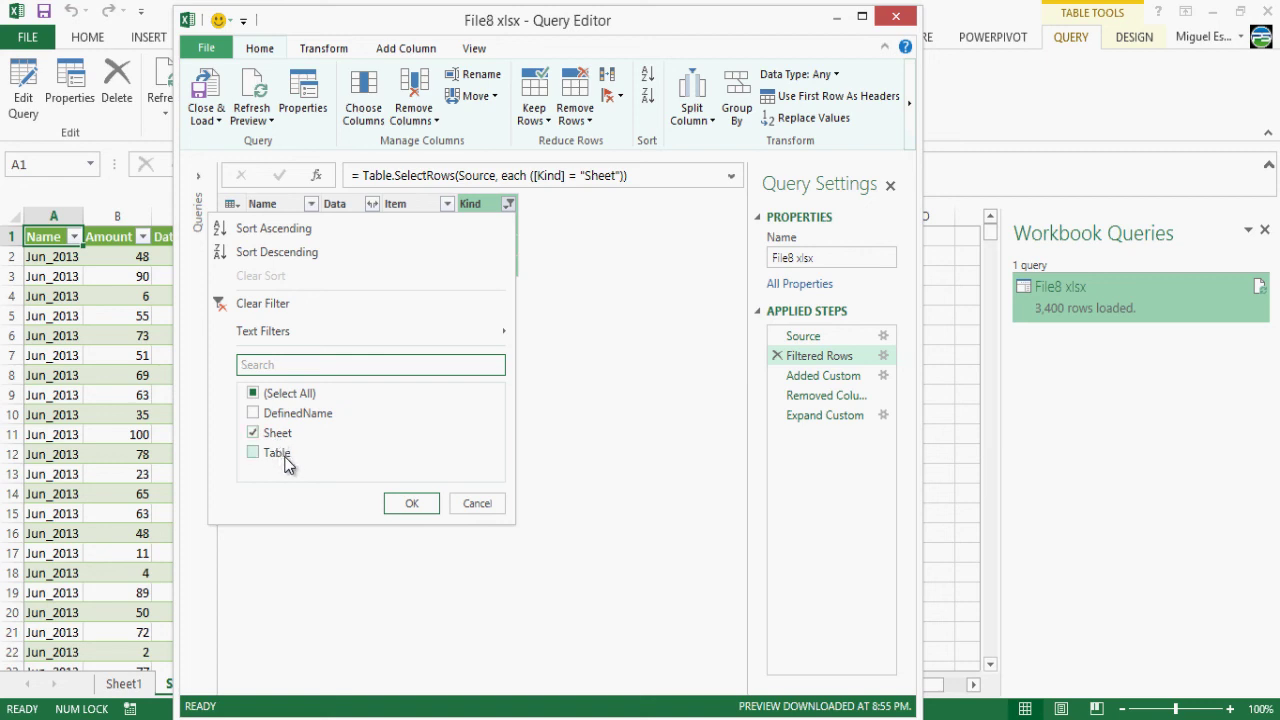
pyautogui.click(484, 503)
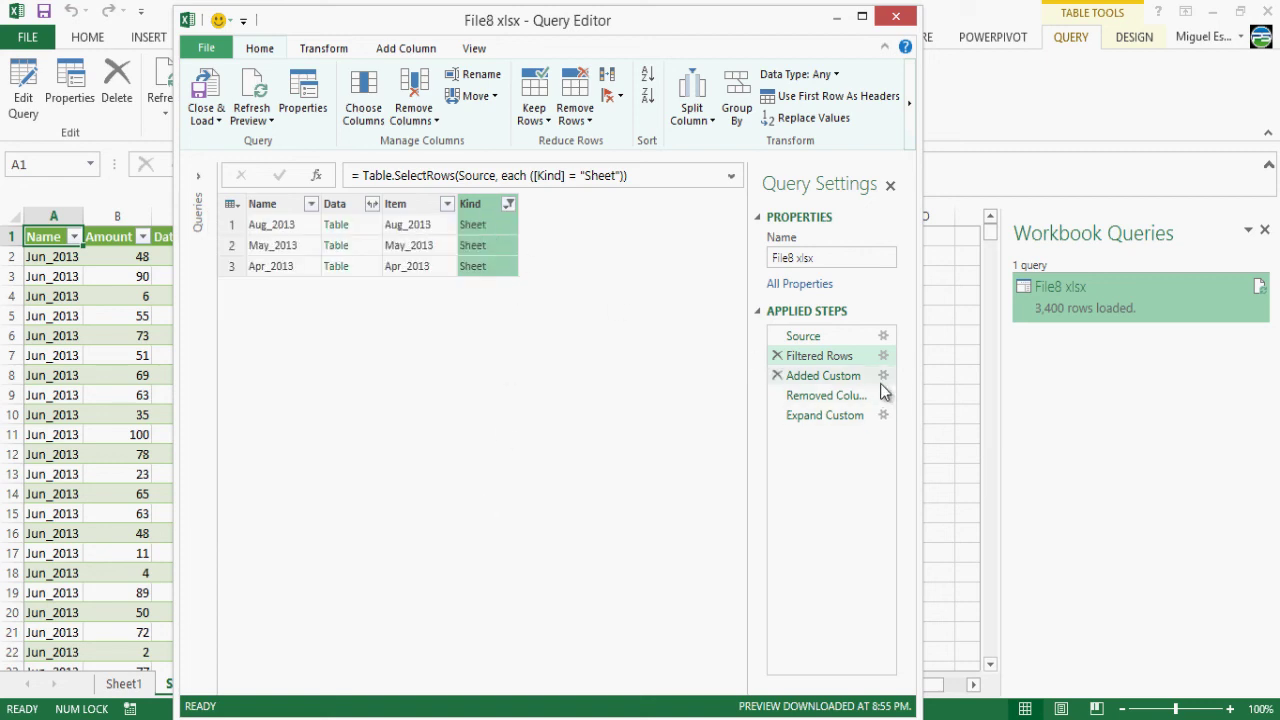
pyautogui.click(866, 377)
pyautogui.click(550, 224)
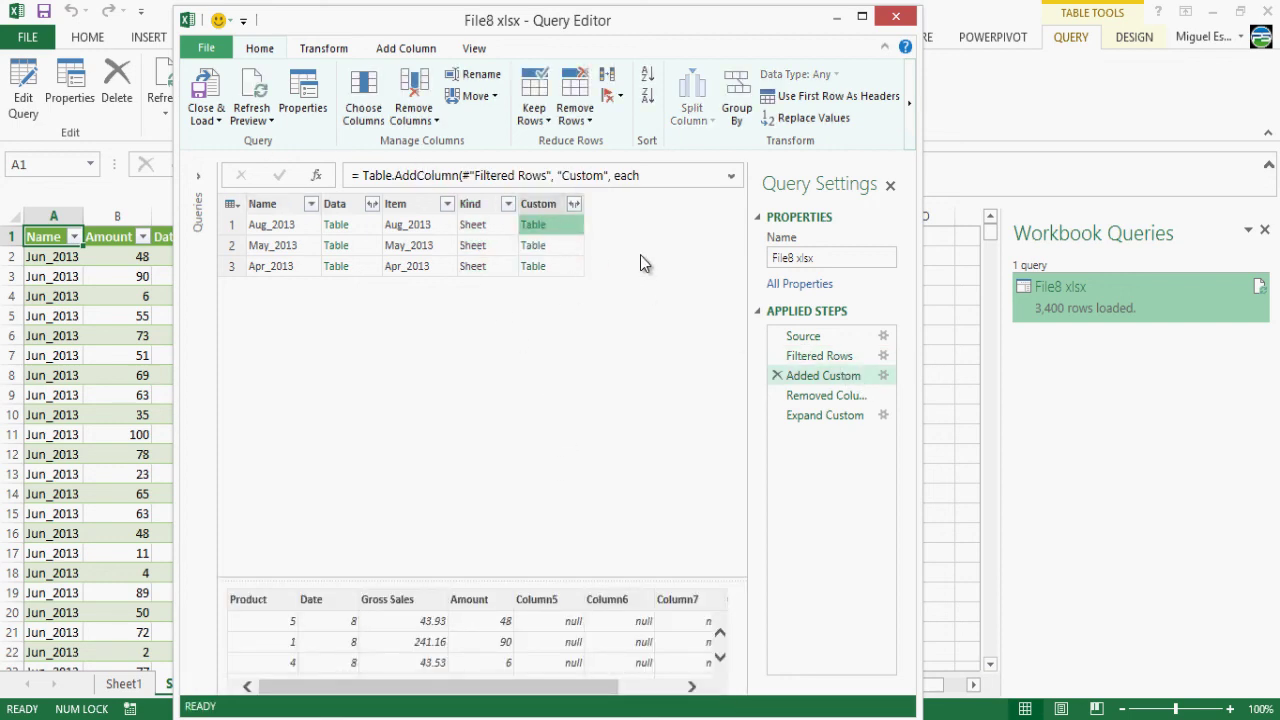
pyautogui.click(883, 377)
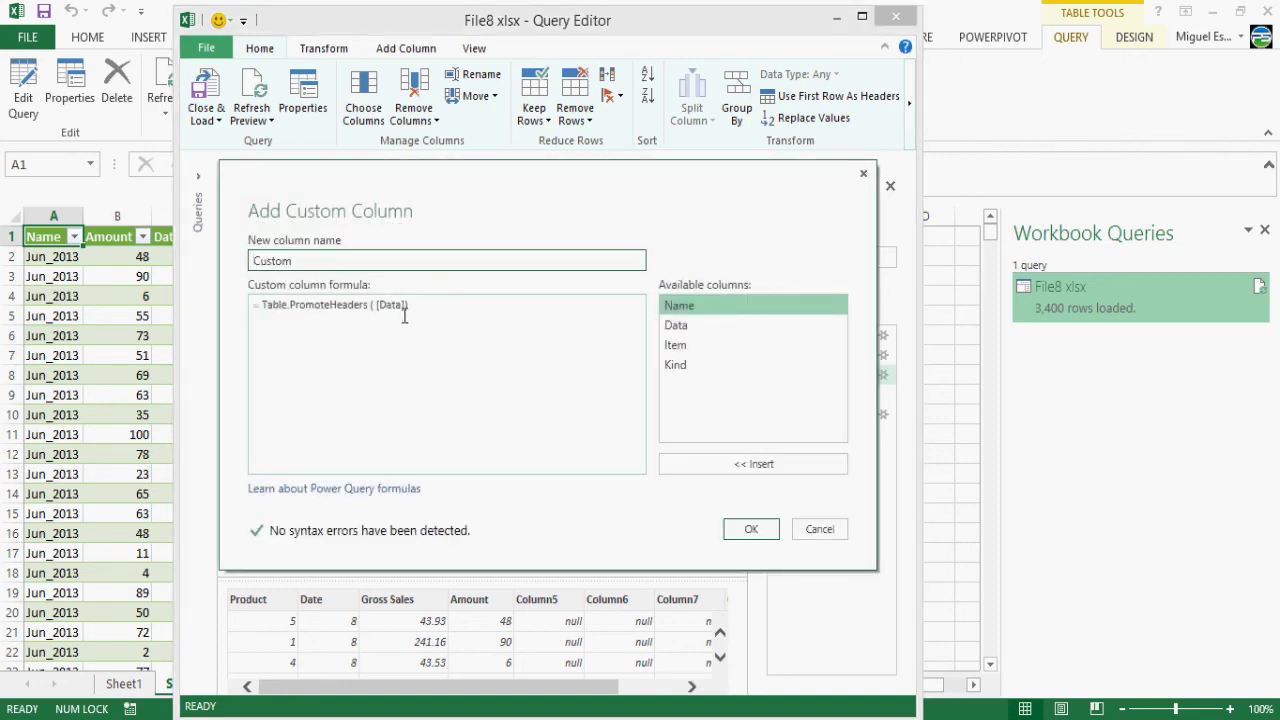
pyautogui.click(818, 528)
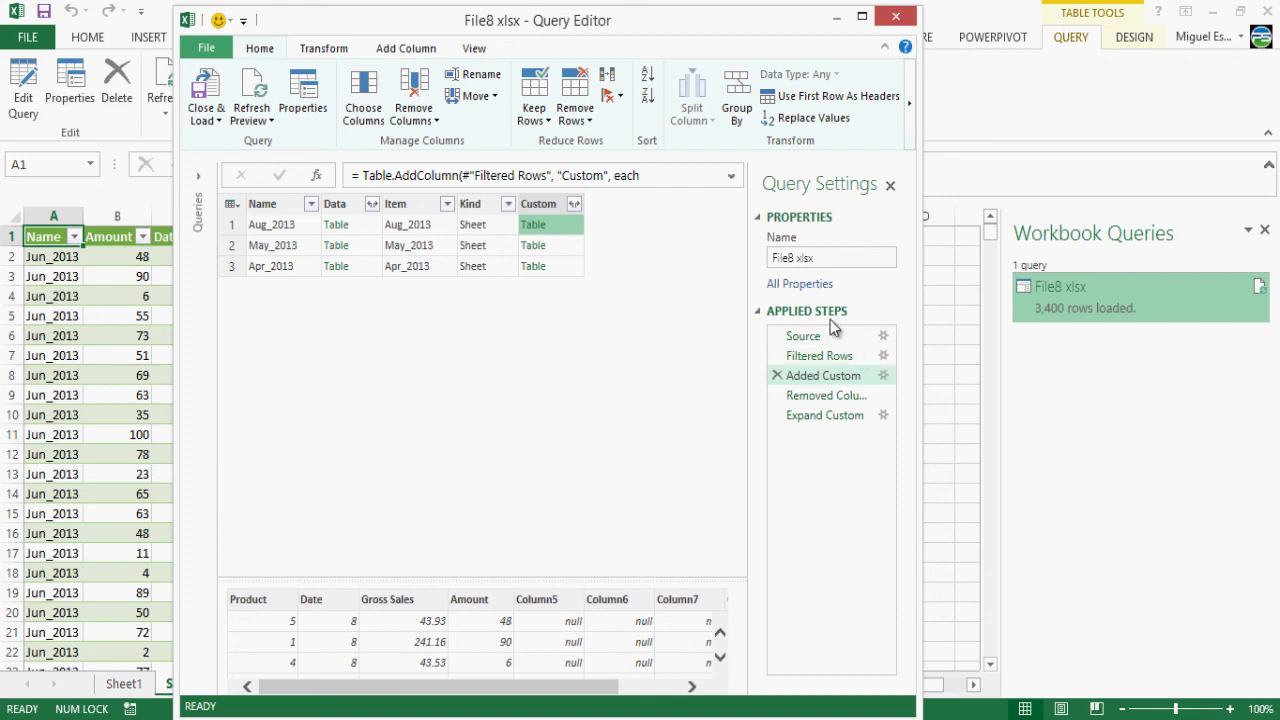
pyautogui.click(896, 17)
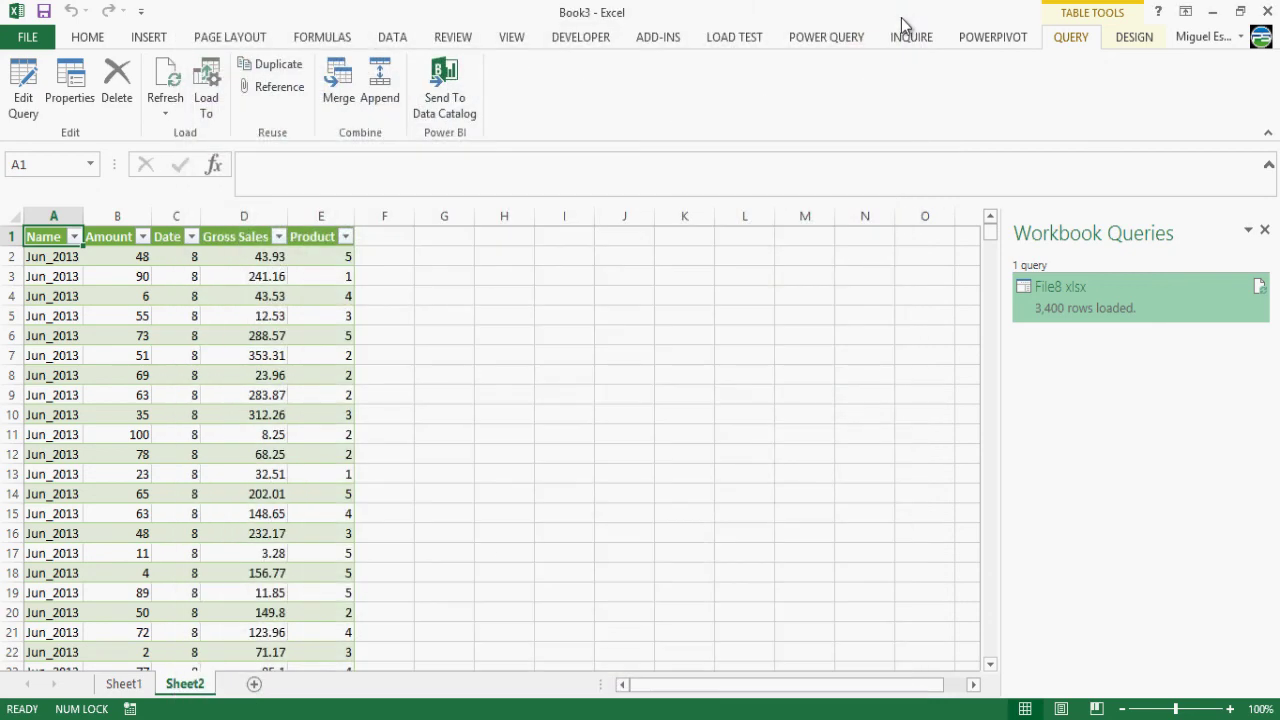